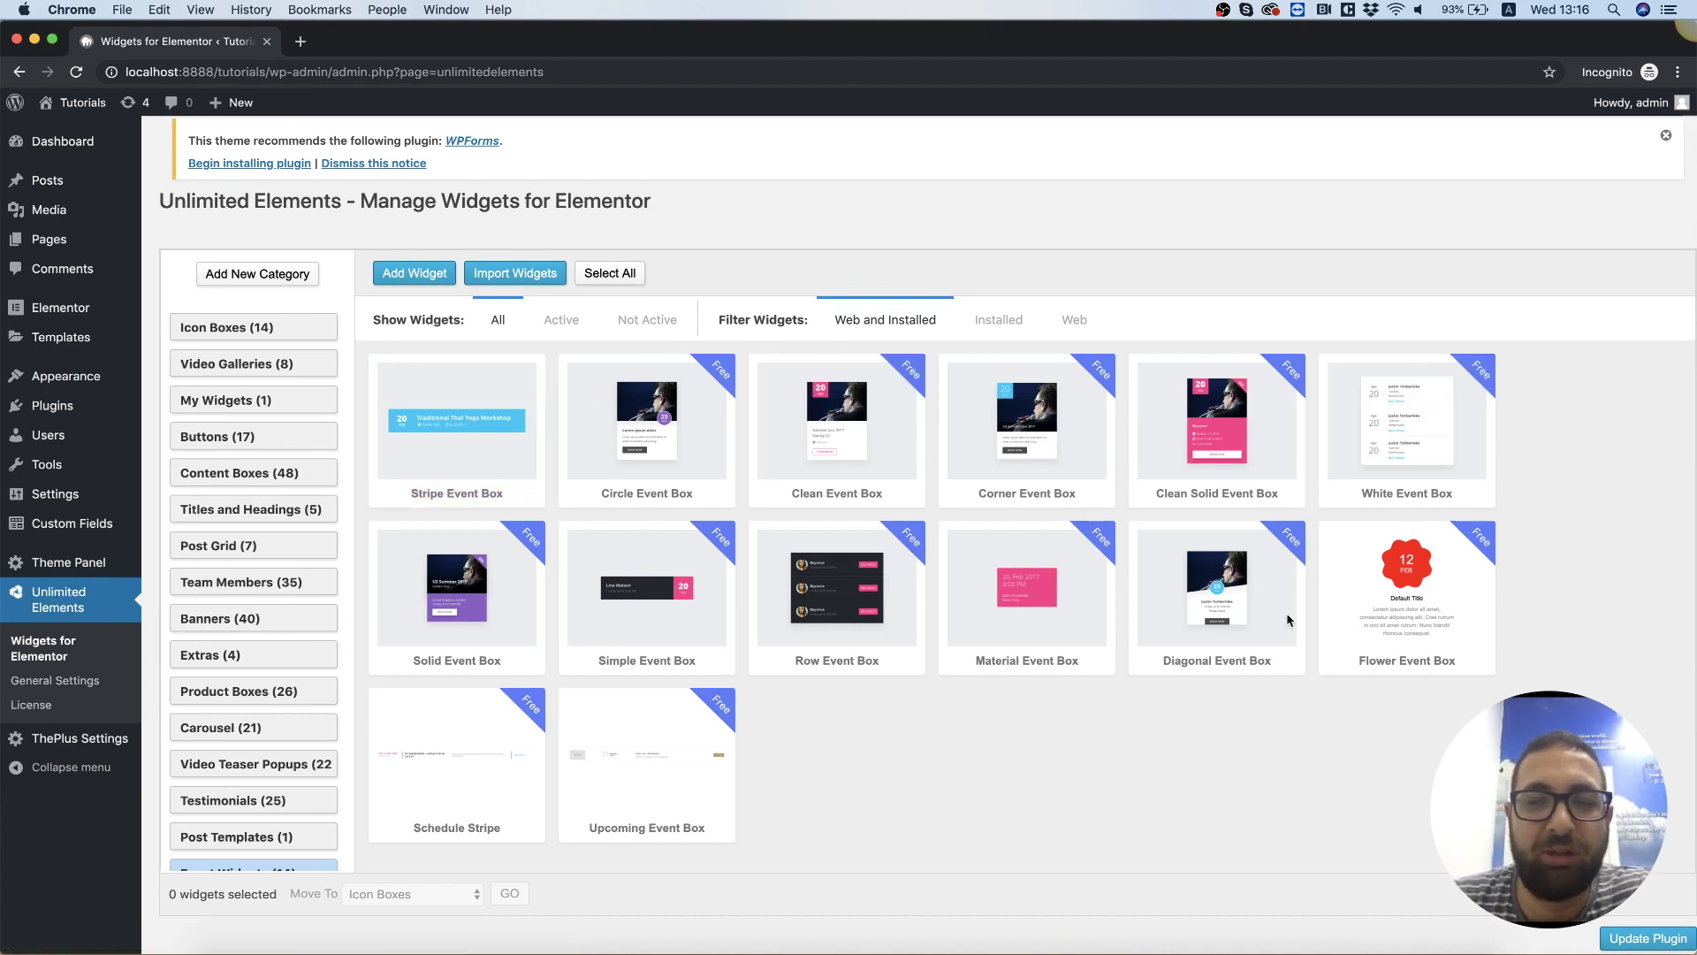
Install the free Clean Event Box widget from Unlimited Elements' widget manager.
{"action": "mouse_move", "coordinate": [878, 428]}
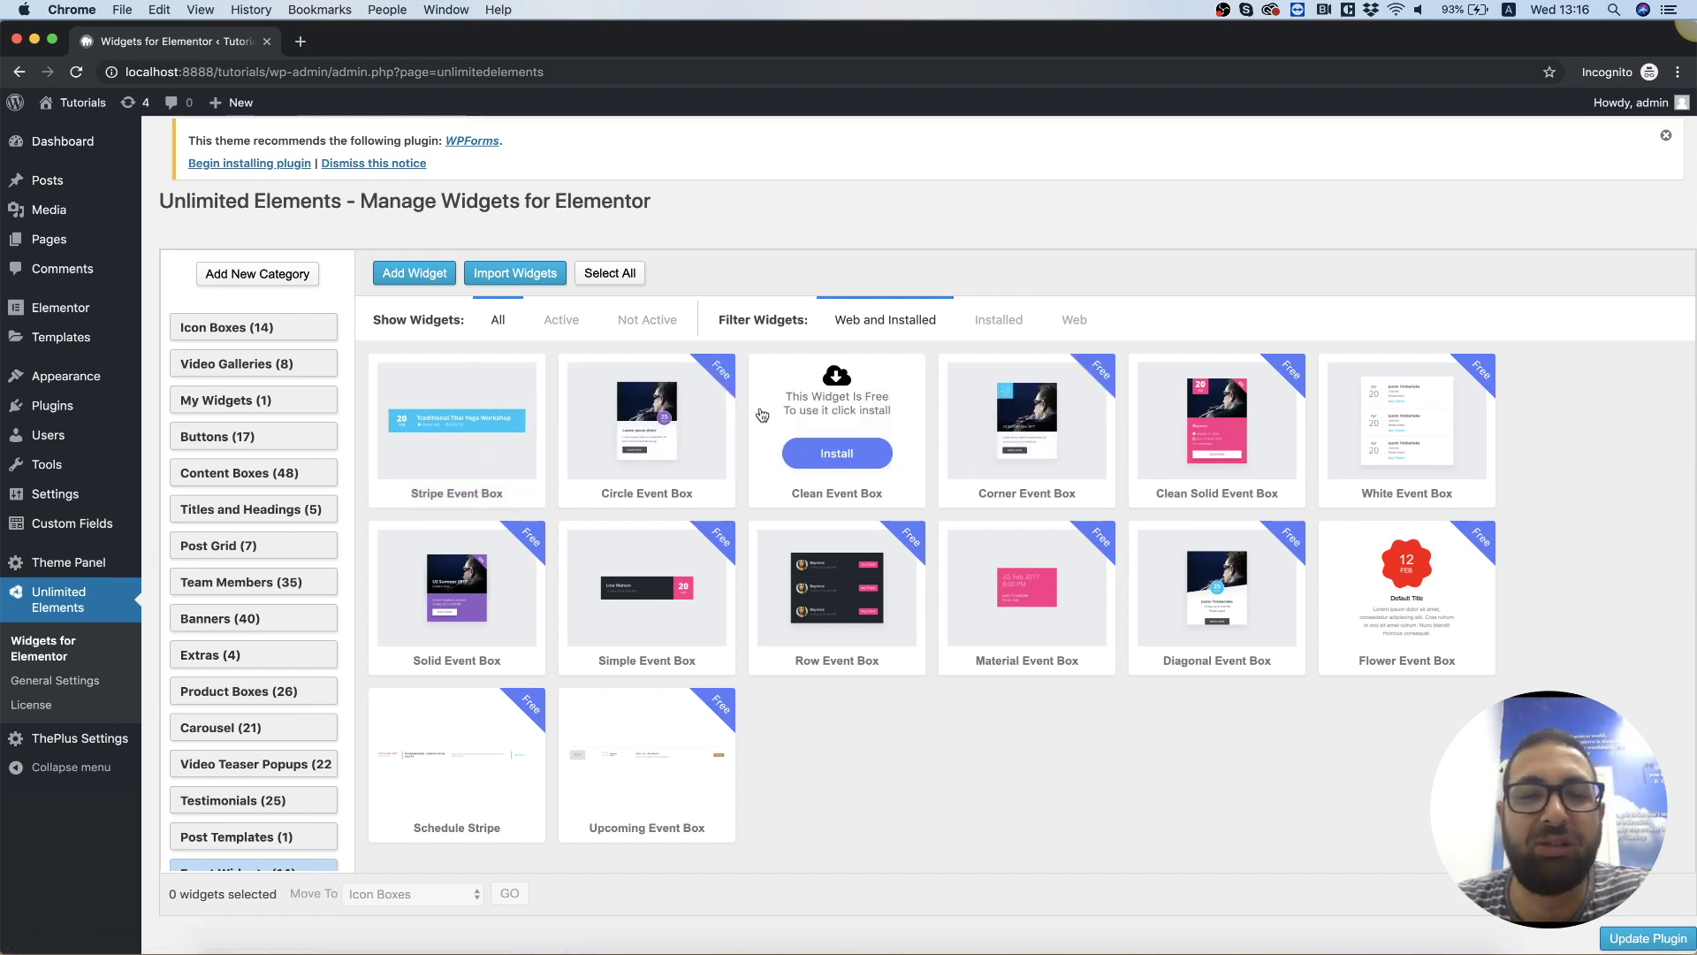
{"action": "left_click", "coordinate": [826, 454]}
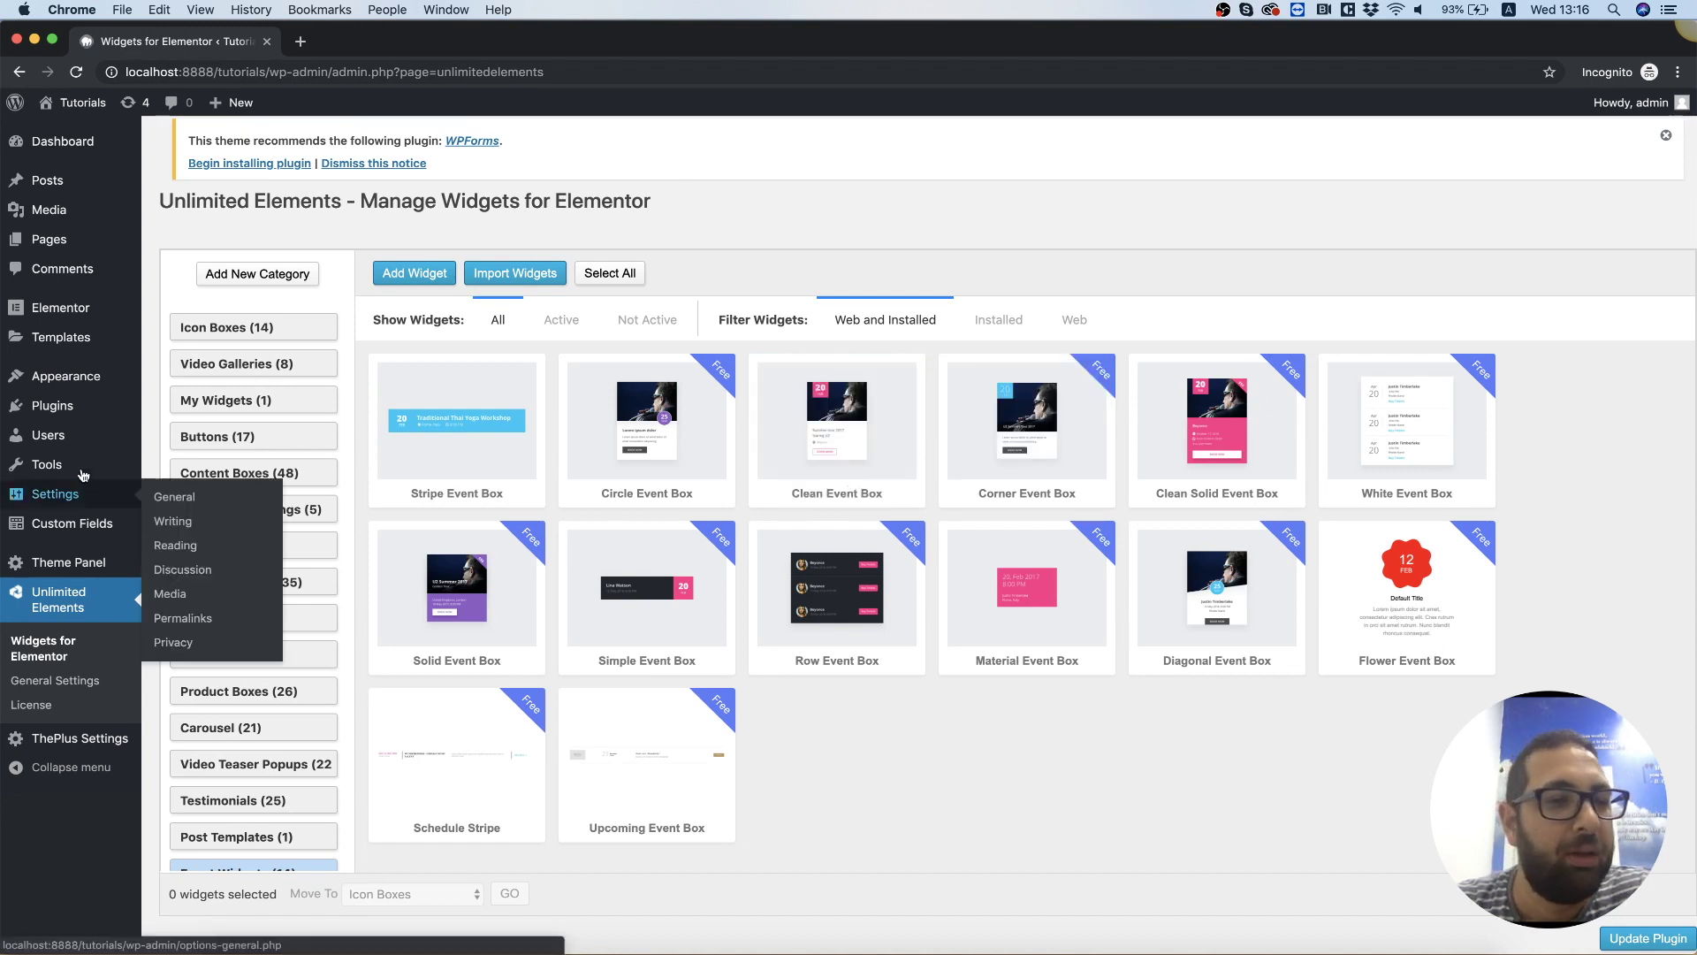
Create a Single template for Post named 'Custom Post Template' in the Theme Builder.
{"action": "mouse_move", "coordinate": [61, 337]}
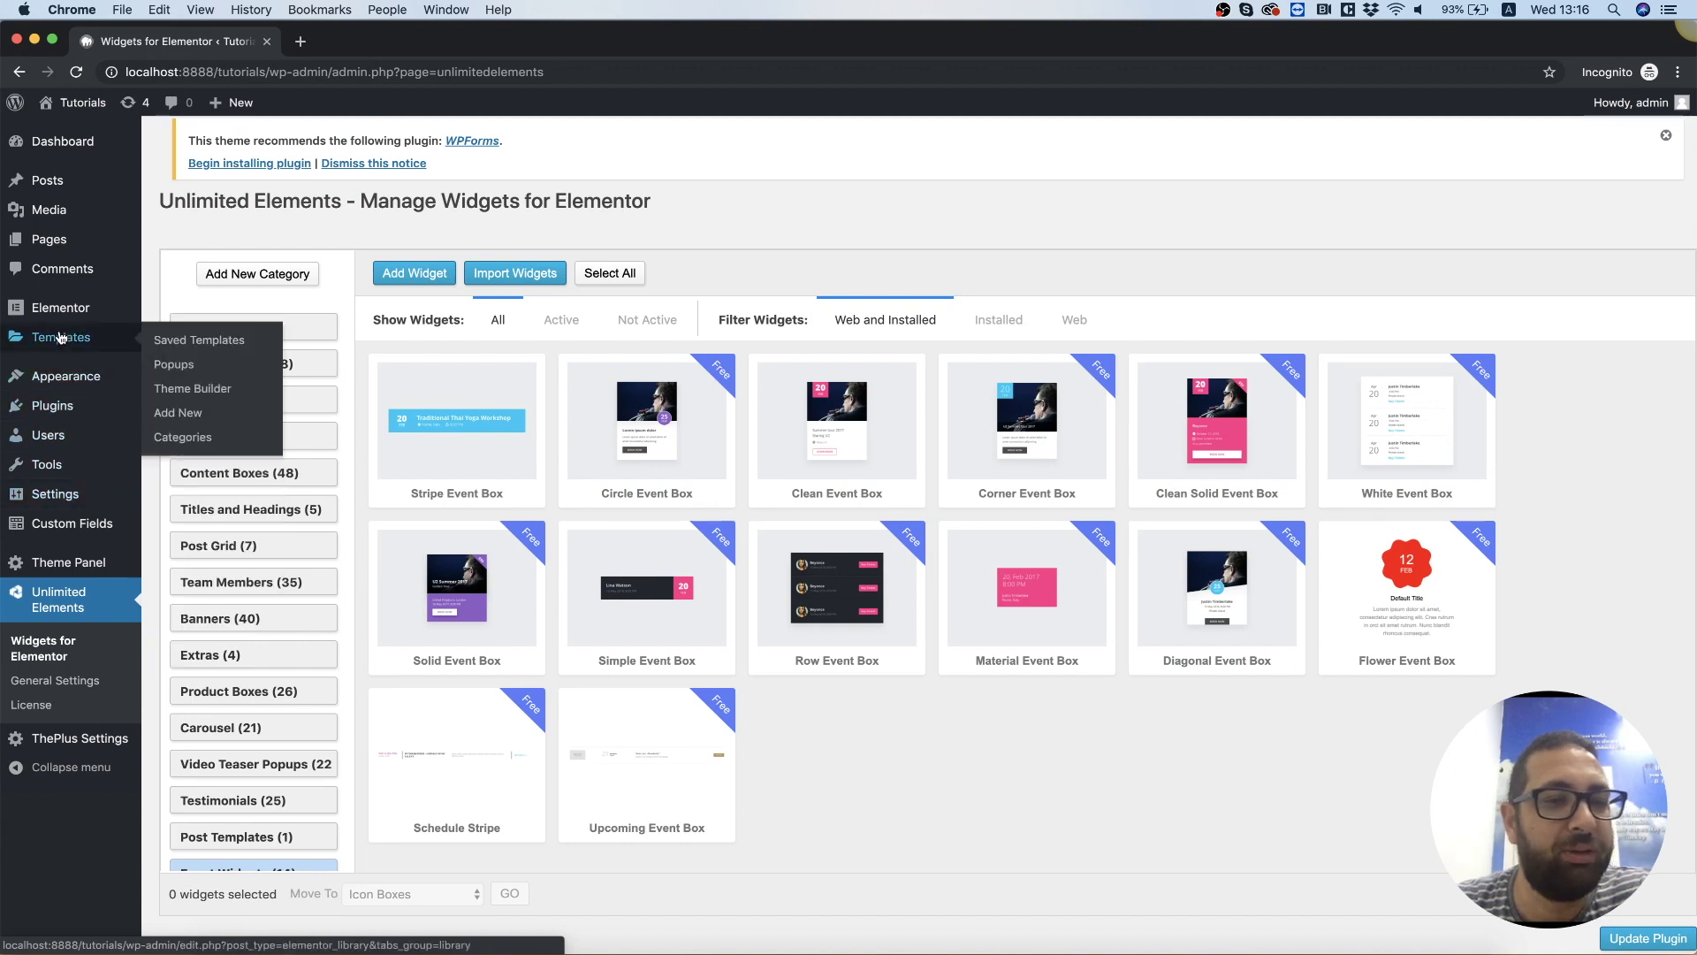
{"action": "left_click", "coordinate": [211, 399]}
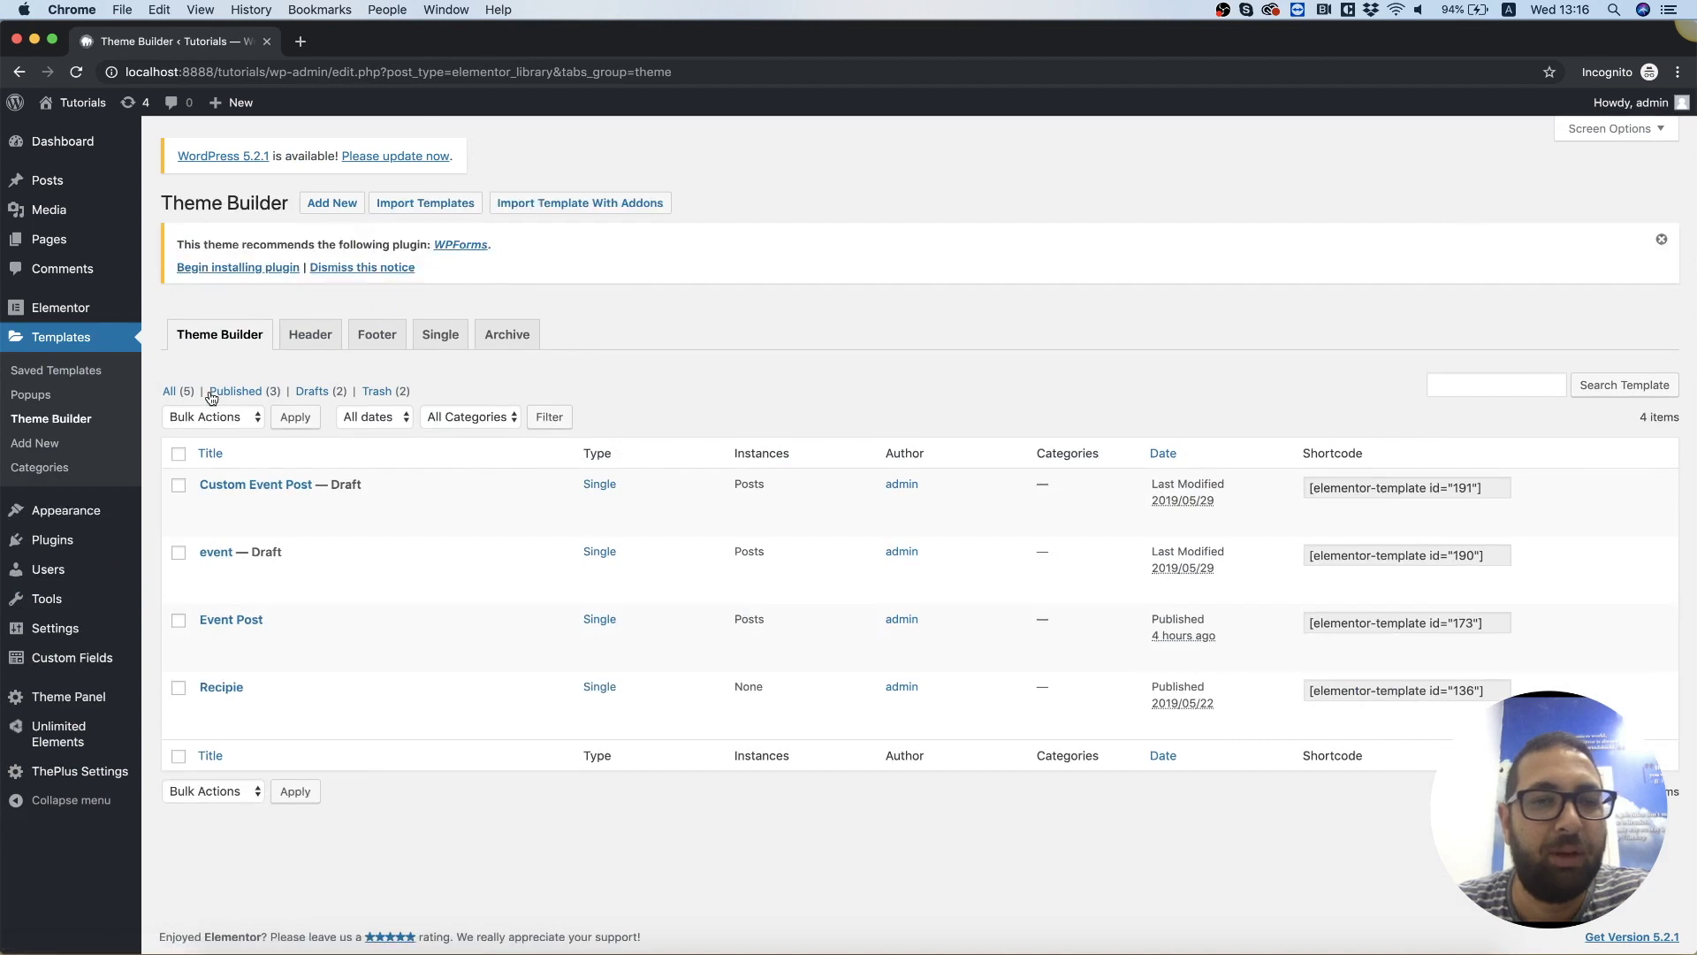
{"action": "left_click", "coordinate": [446, 343]}
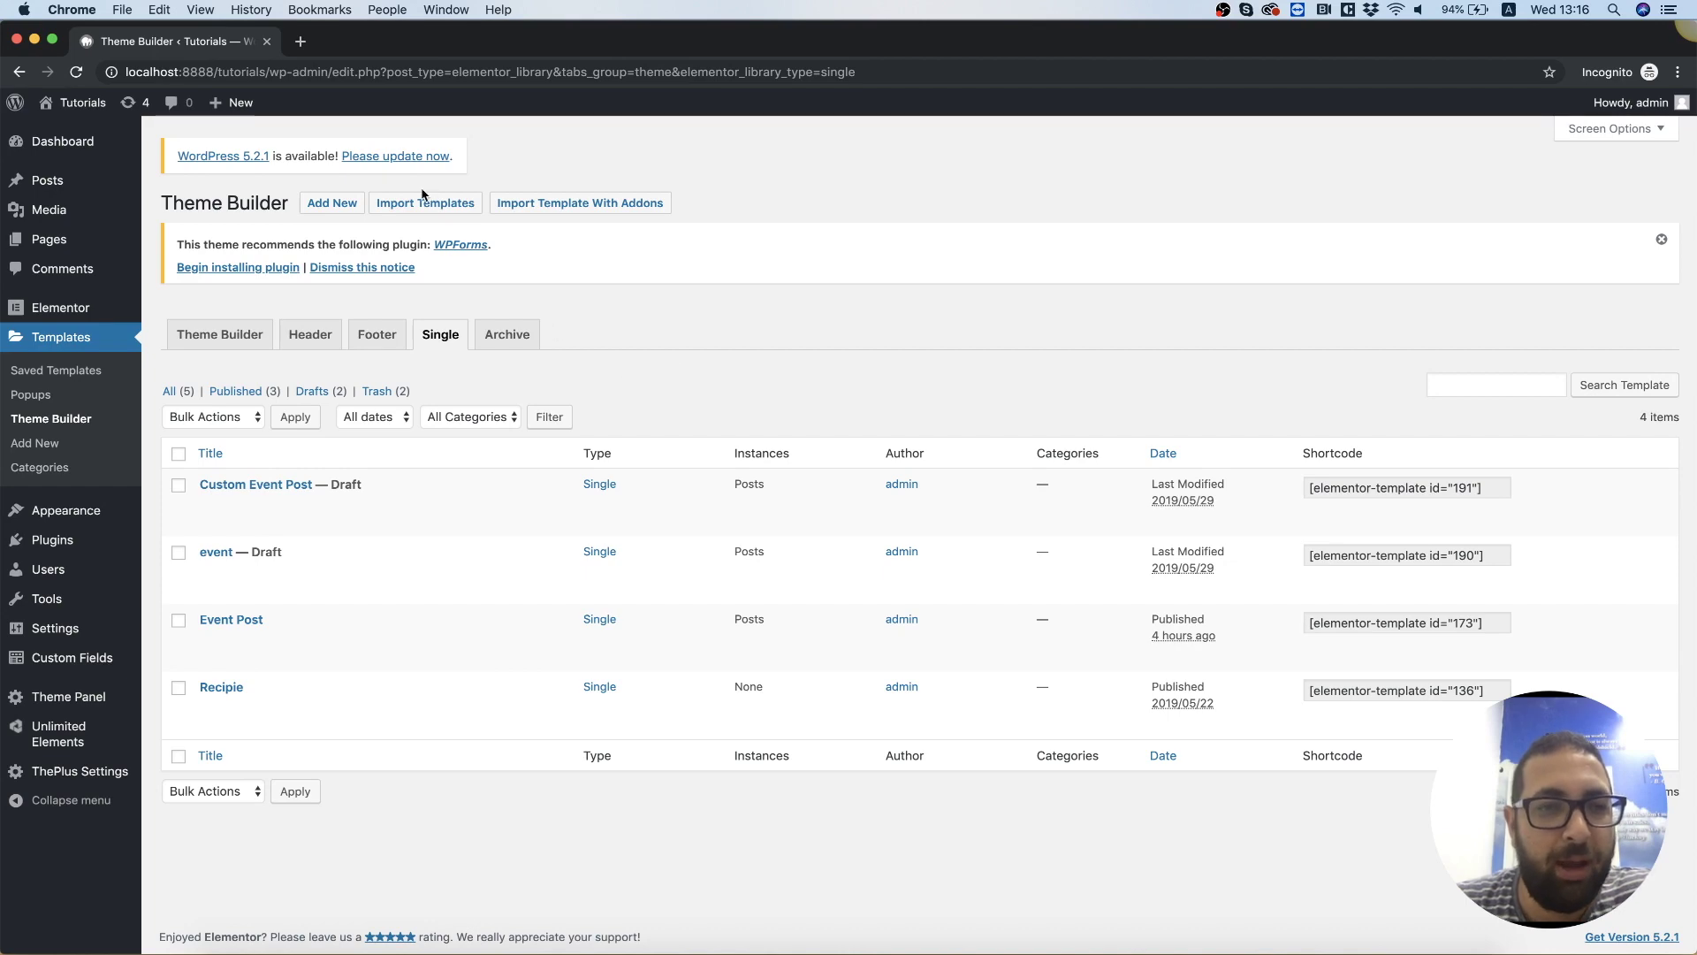
{"action": "left_click", "coordinate": [332, 203]}
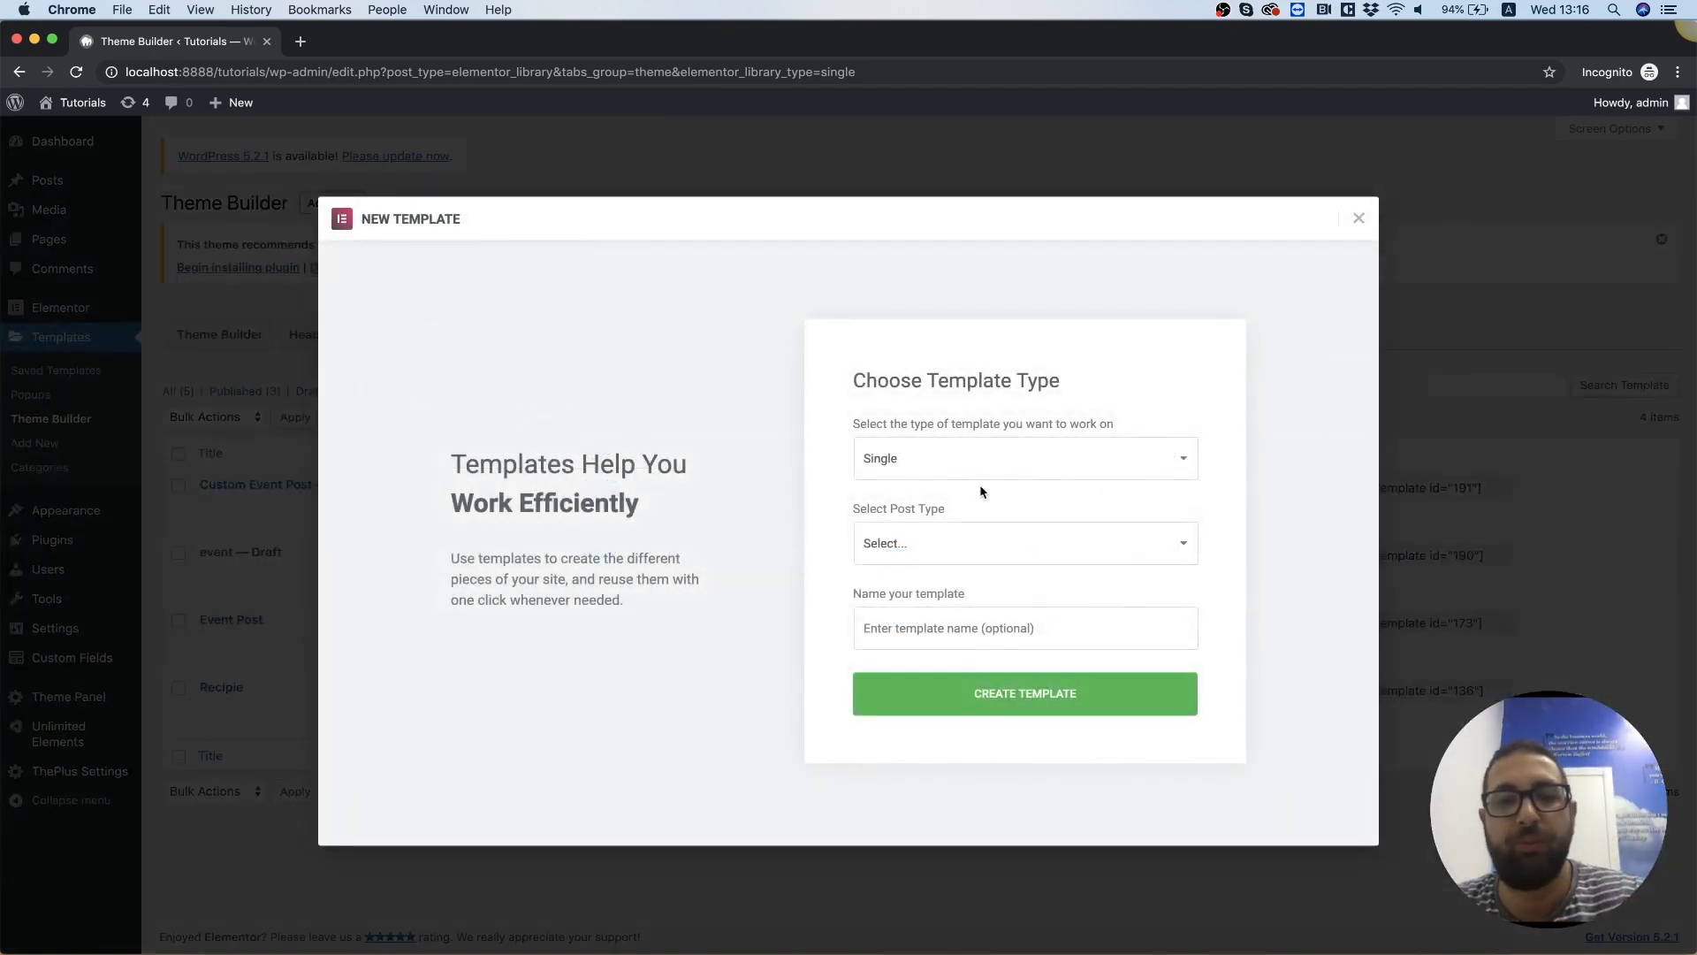
{"action": "left_click", "coordinate": [916, 542]}
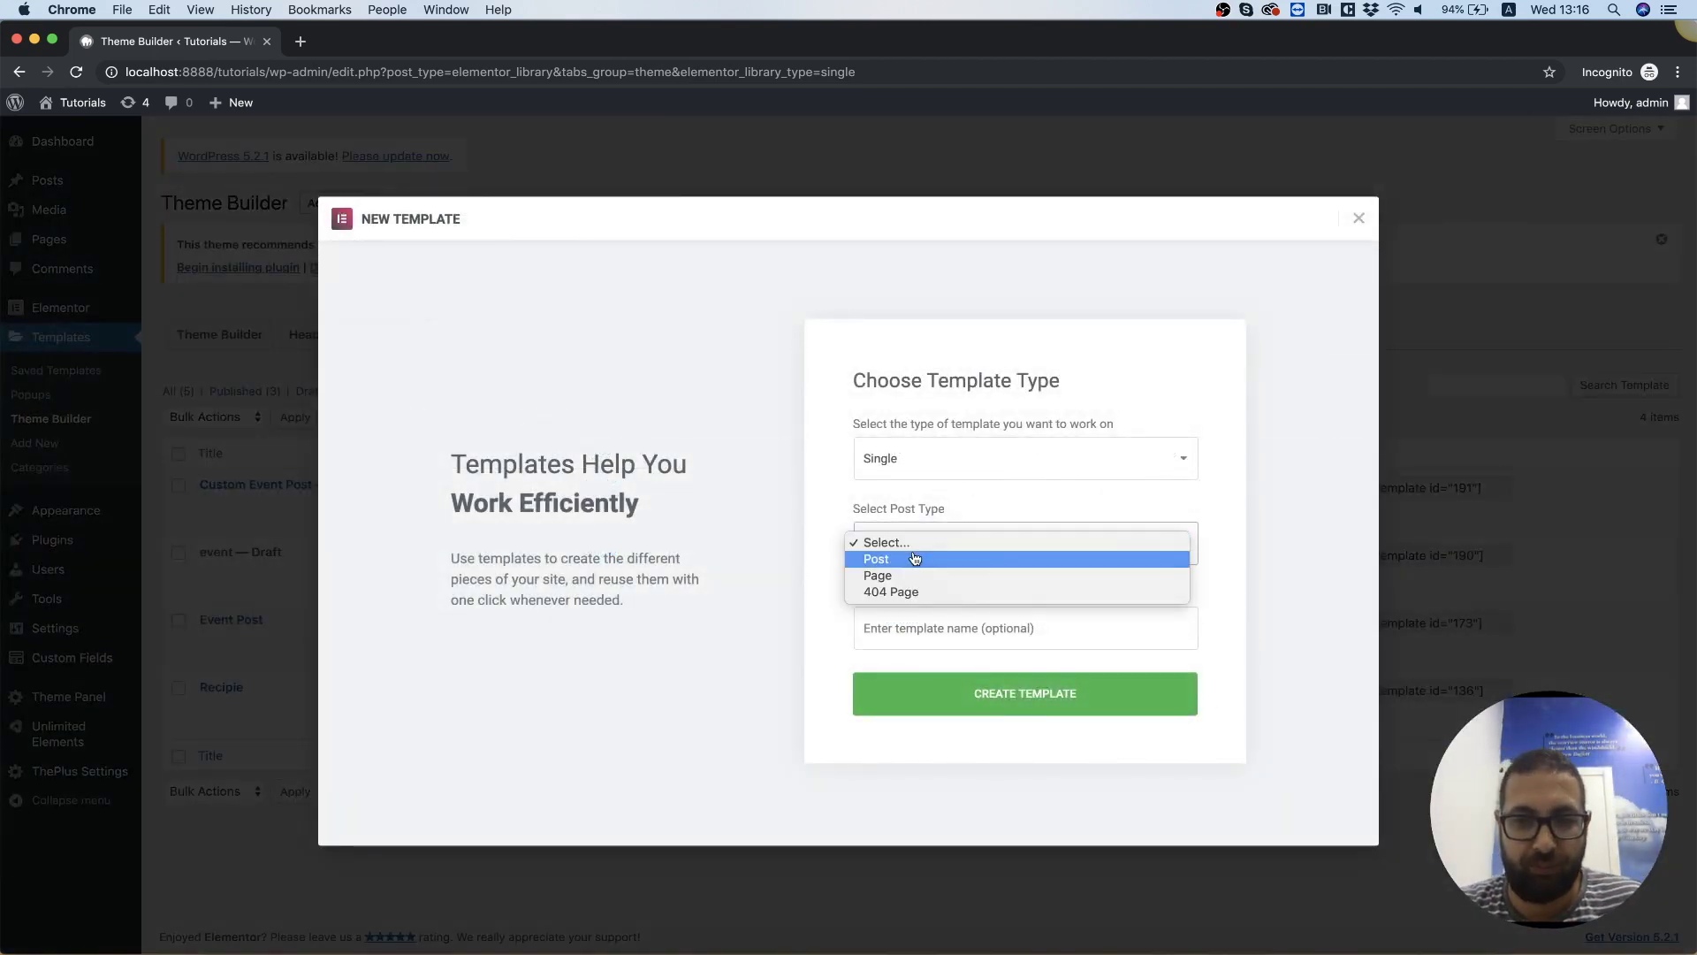
{"action": "left_click", "coordinate": [916, 558]}
{"action": "left_click", "coordinate": [934, 621]}
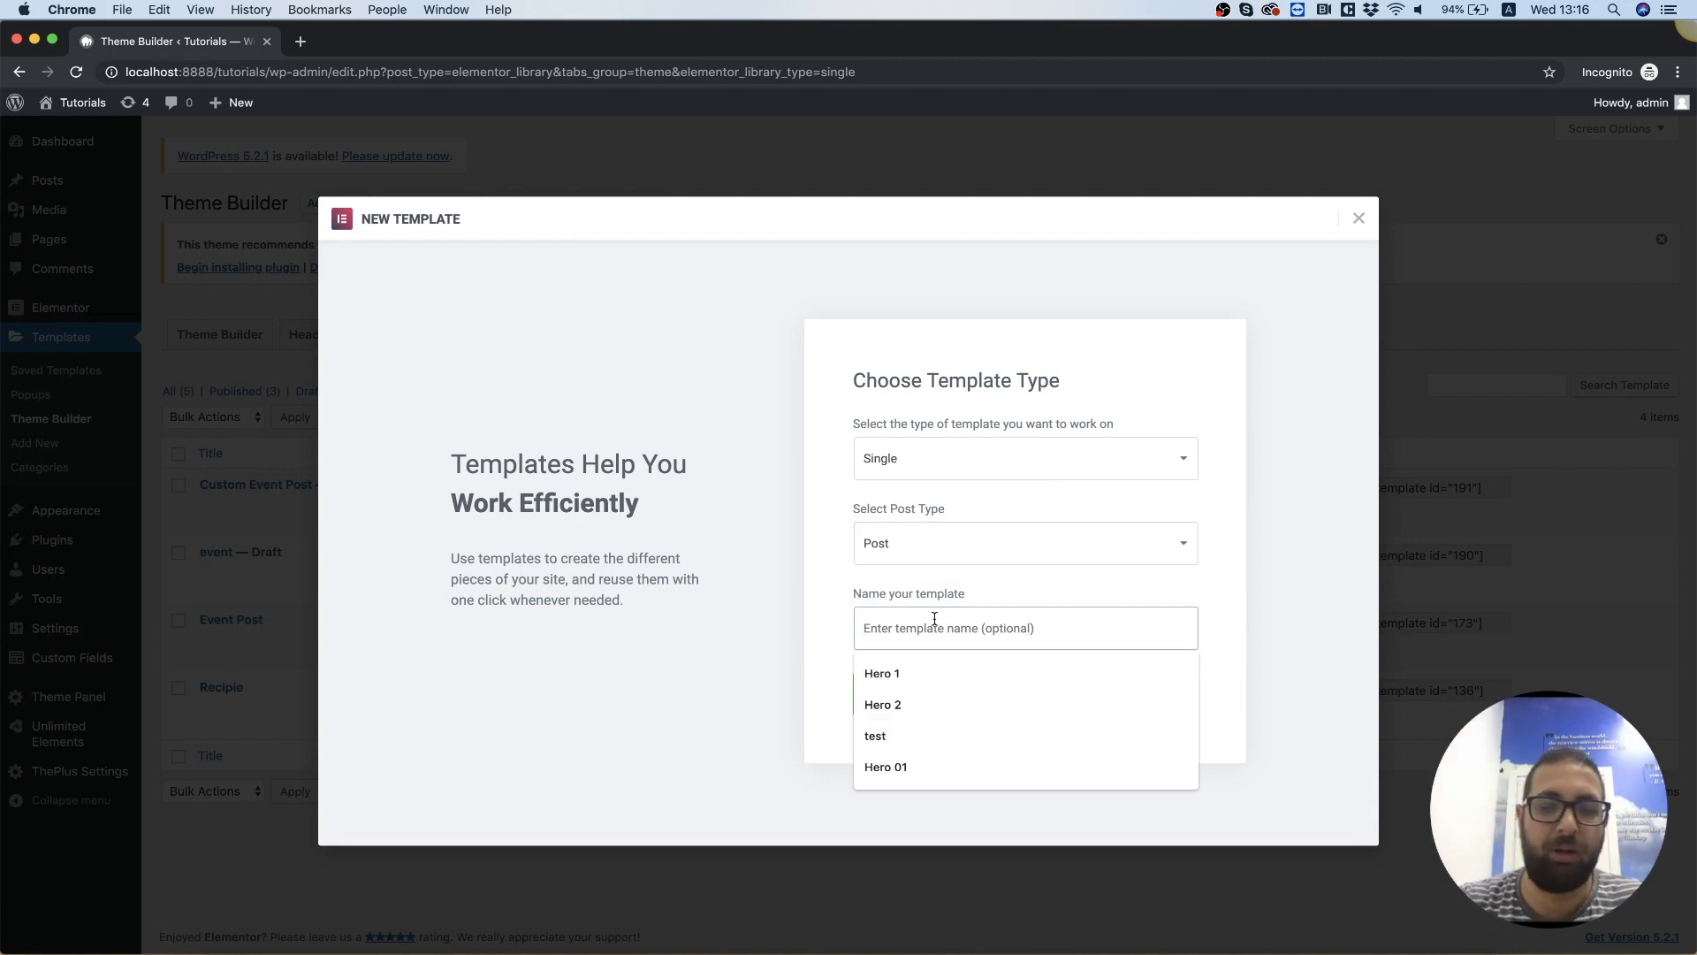
{"action": "type", "text": "Custom Post Template"}
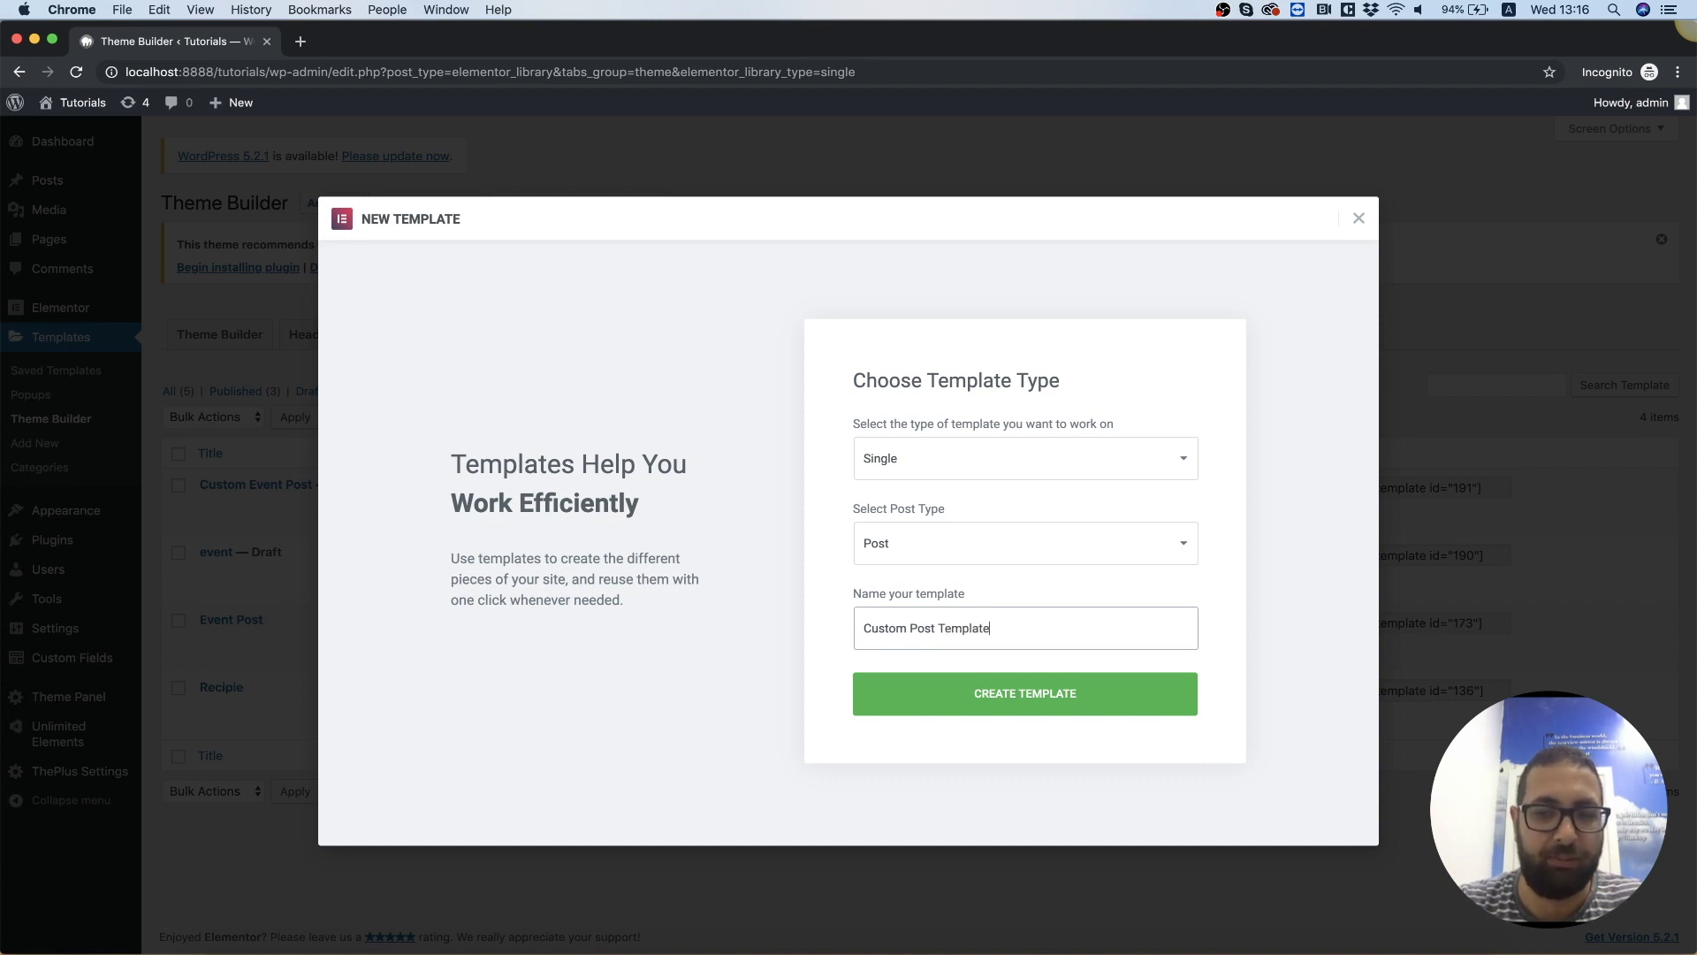
{"action": "left_click", "coordinate": [1030, 709]}
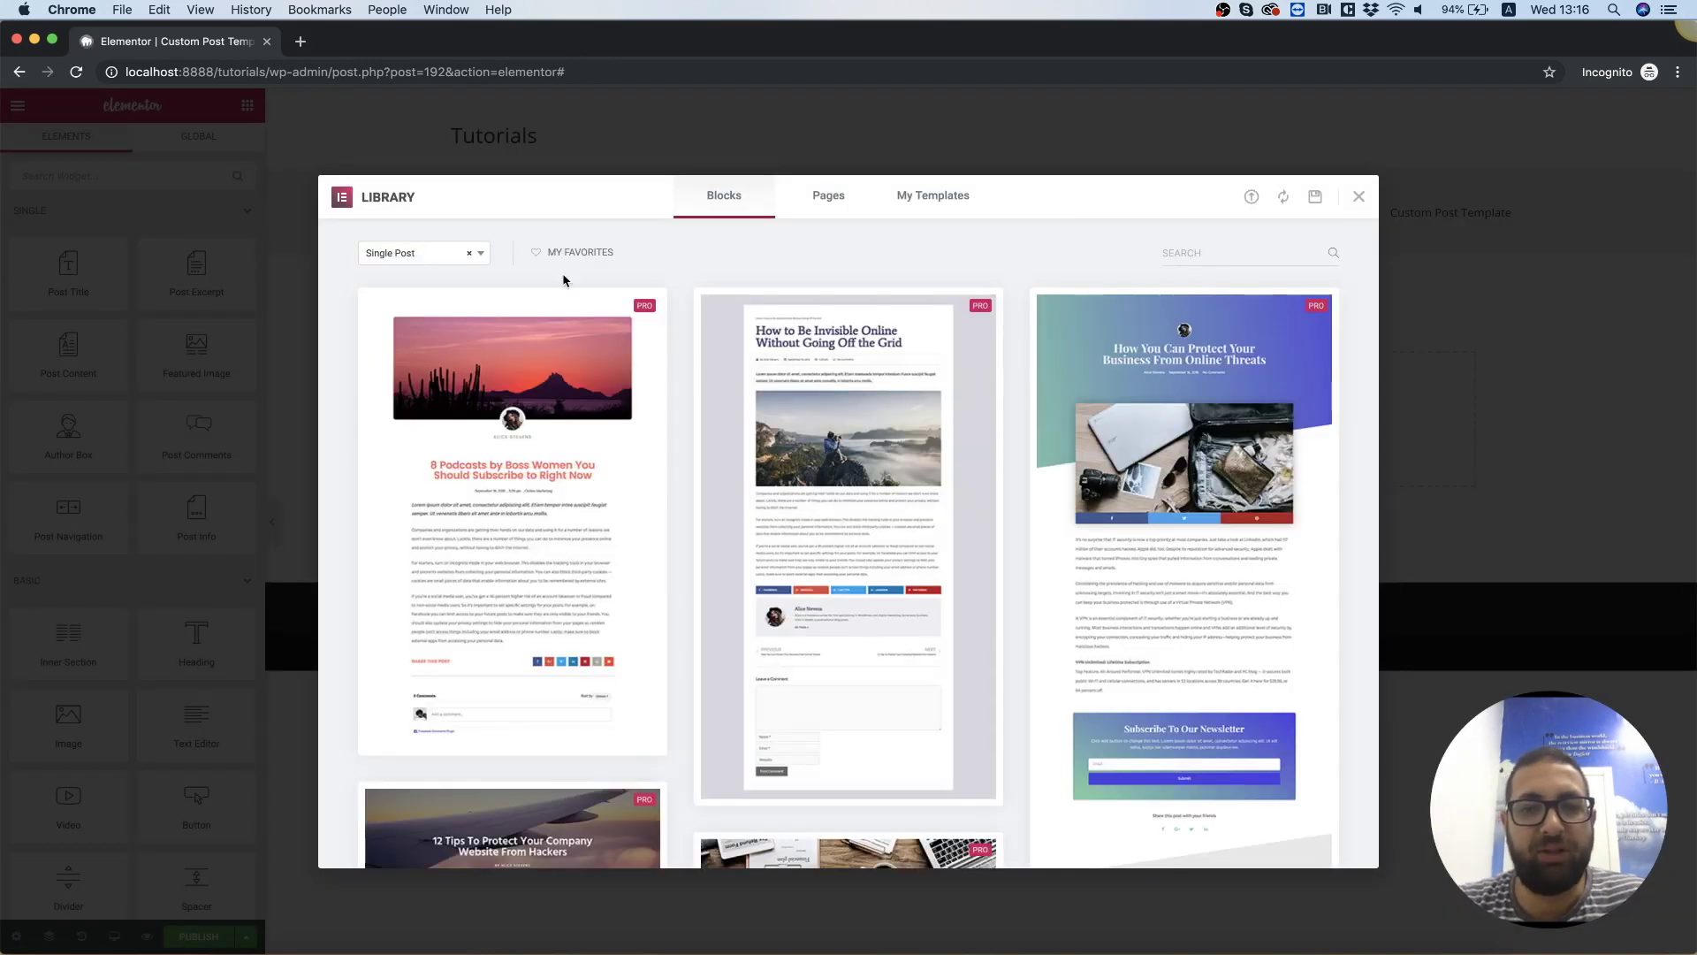
Close the template library and drop a Post Content widget into the empty template.
{"action": "scroll", "coordinate": [510, 450], "scroll_direction": "down", "scroll_amount": 6}
{"action": "scroll", "coordinate": [510, 459], "scroll_direction": "up", "scroll_amount": 6}
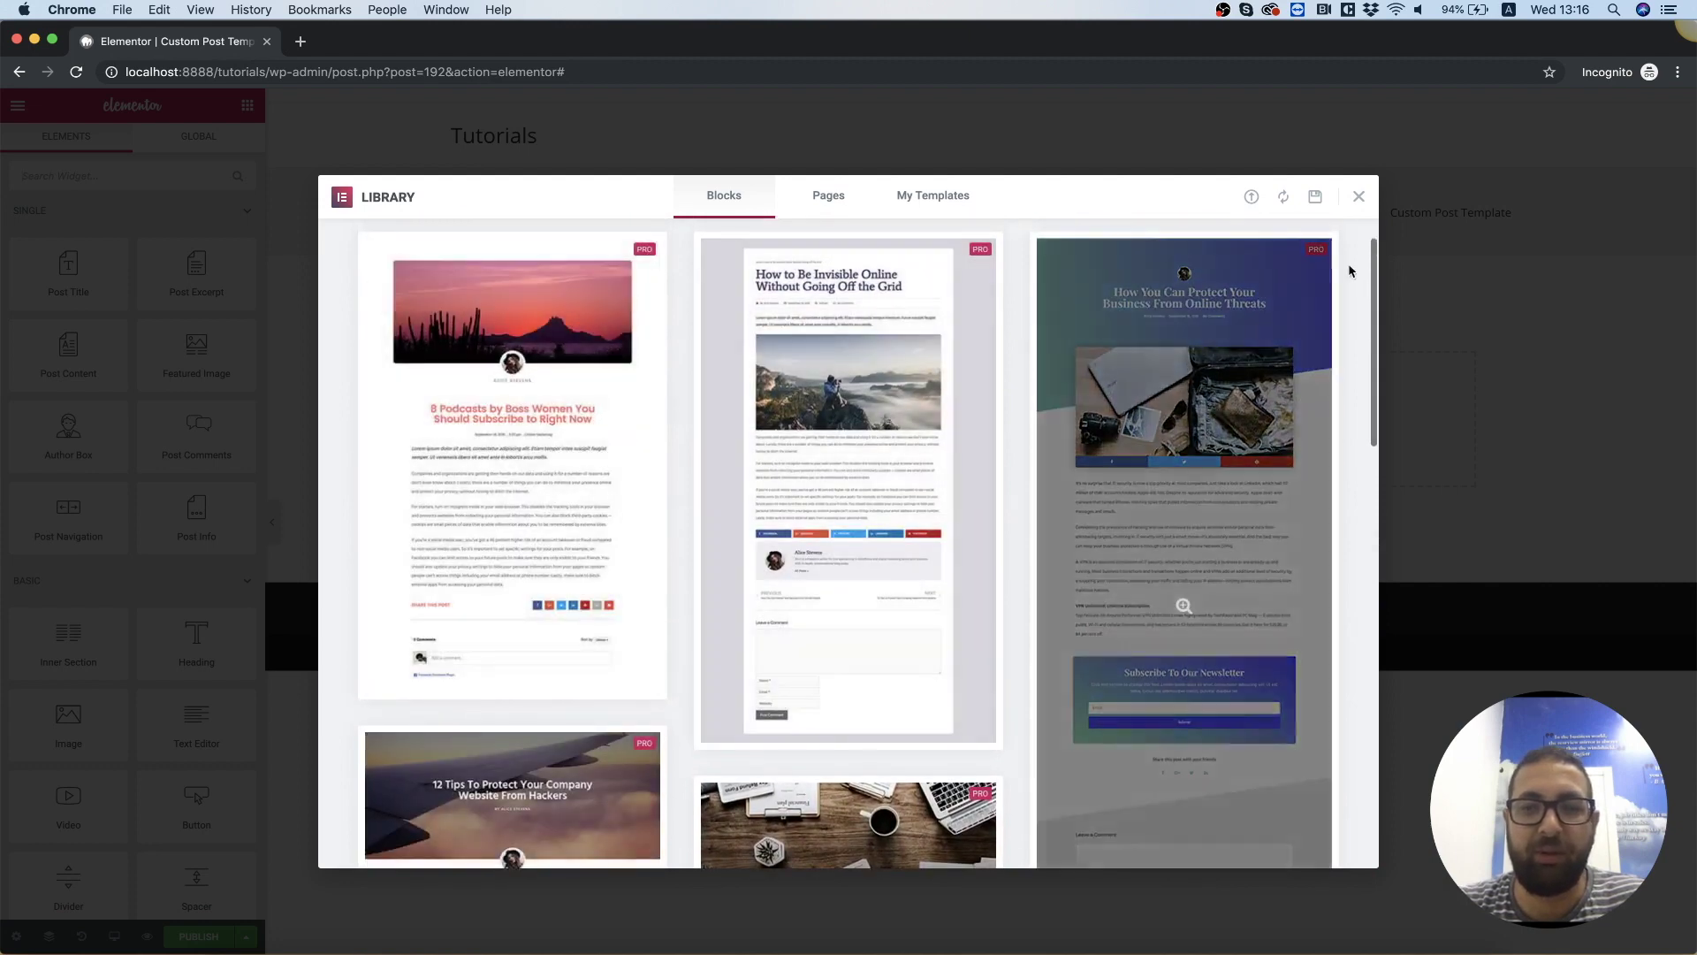
{"action": "left_click", "coordinate": [1359, 196]}
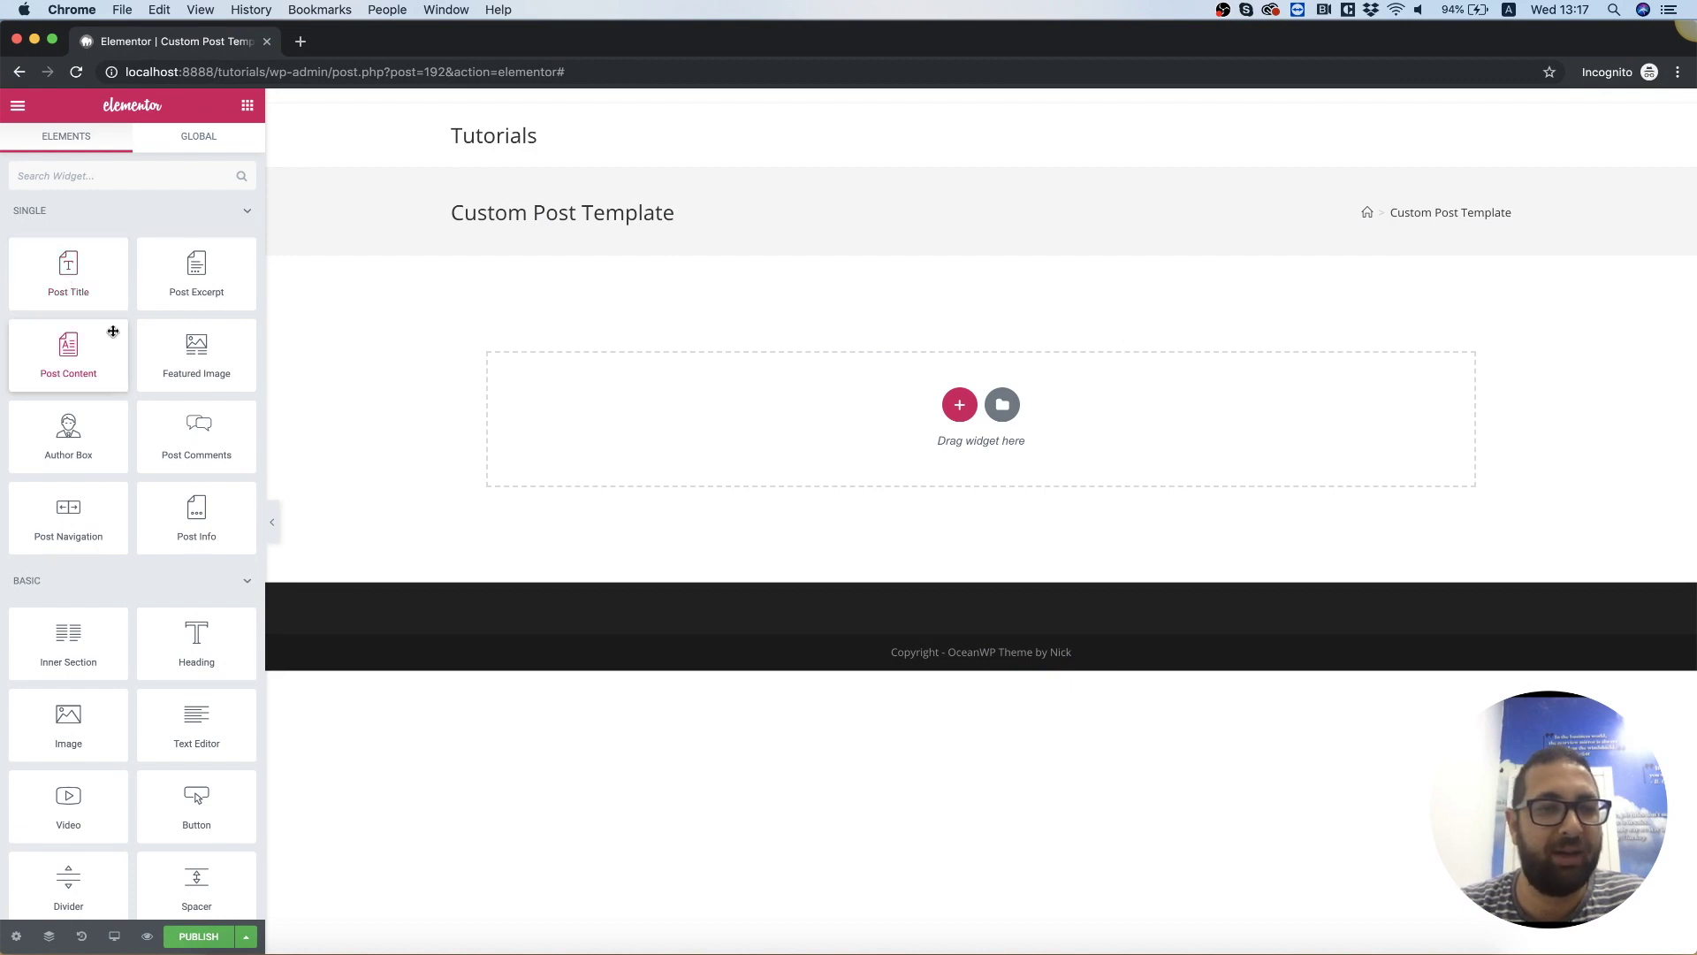
{"action": "left_click_drag", "start_coordinate": [66, 345], "coordinate": [815, 431]}
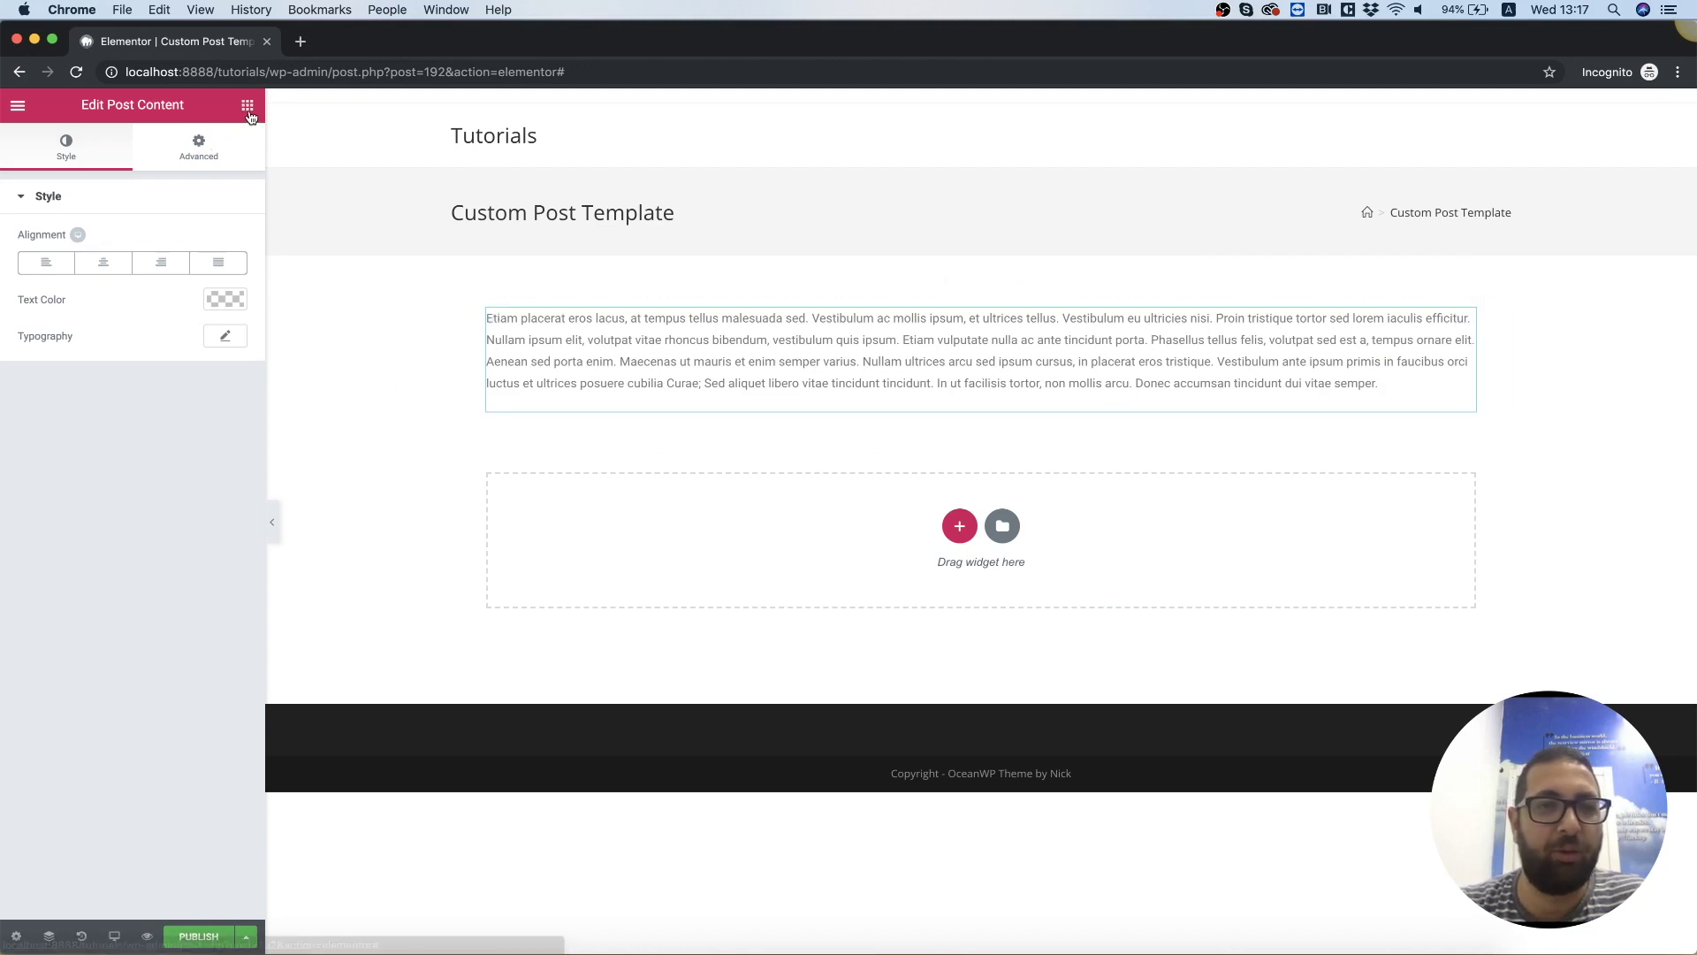
{"action": "left_click", "coordinate": [248, 106]}
Drag a Stripe Event Box from Event Widgets above the Post Content widget.
{"action": "scroll", "coordinate": [162, 489], "scroll_direction": "down", "scroll_amount": 10}
{"action": "scroll", "coordinate": [161, 489], "scroll_direction": "down", "scroll_amount": 15}
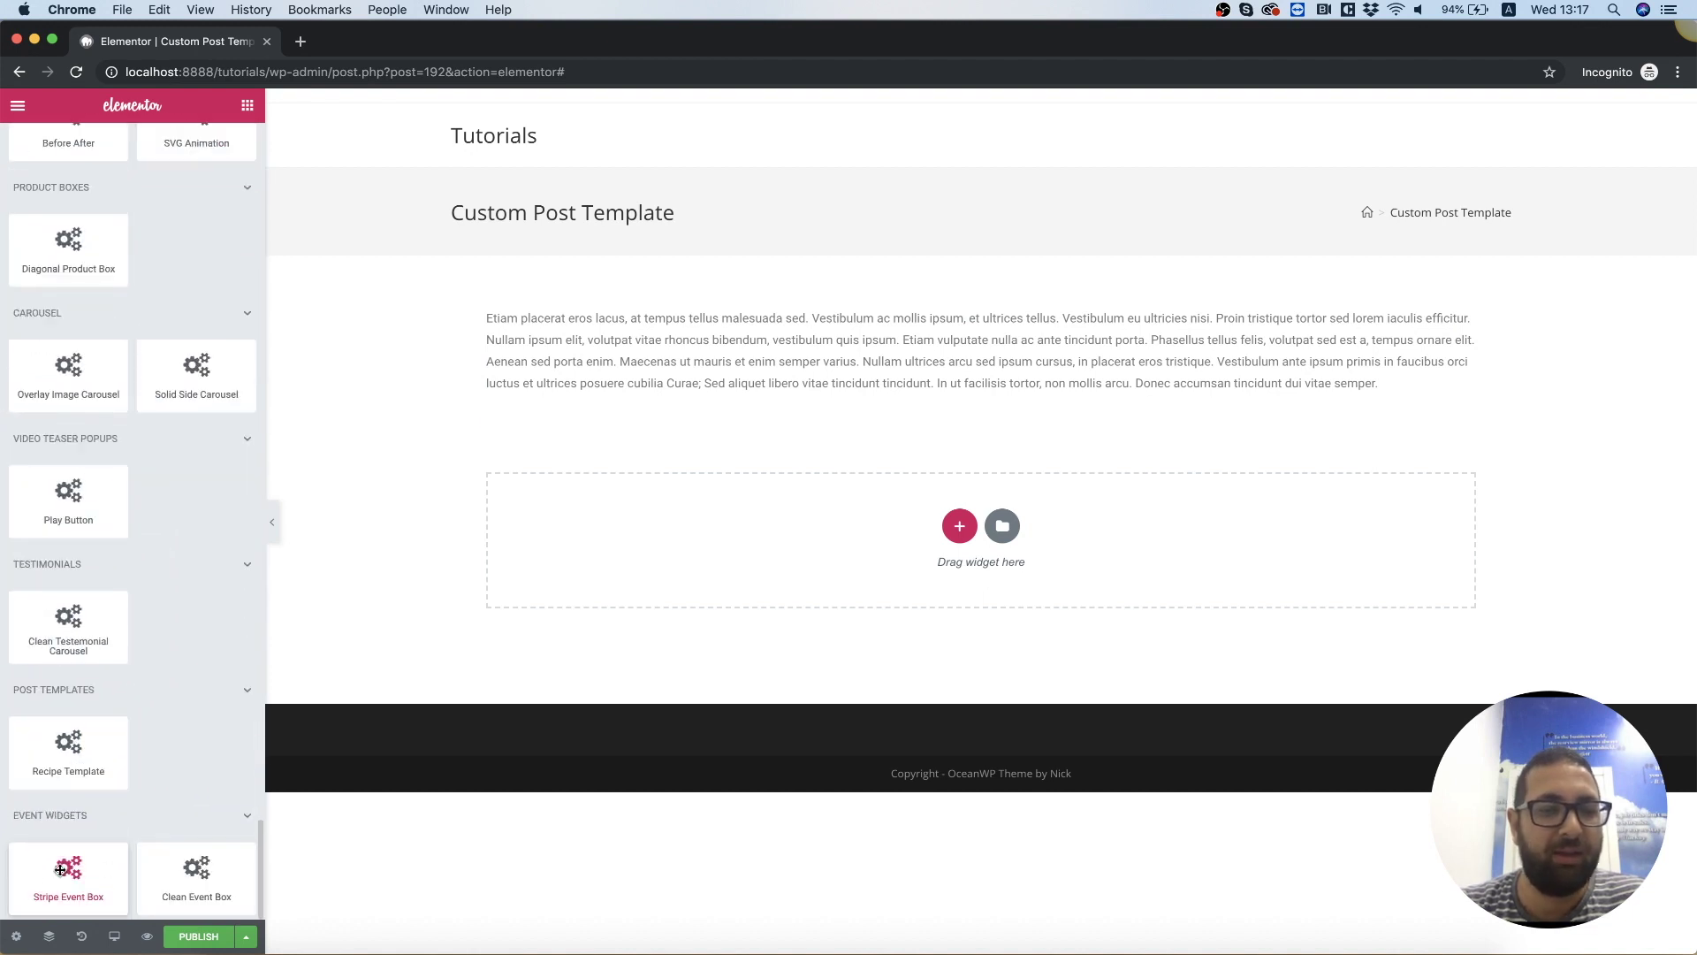
{"action": "left_click_drag", "start_coordinate": [64, 870], "coordinate": [674, 316]}
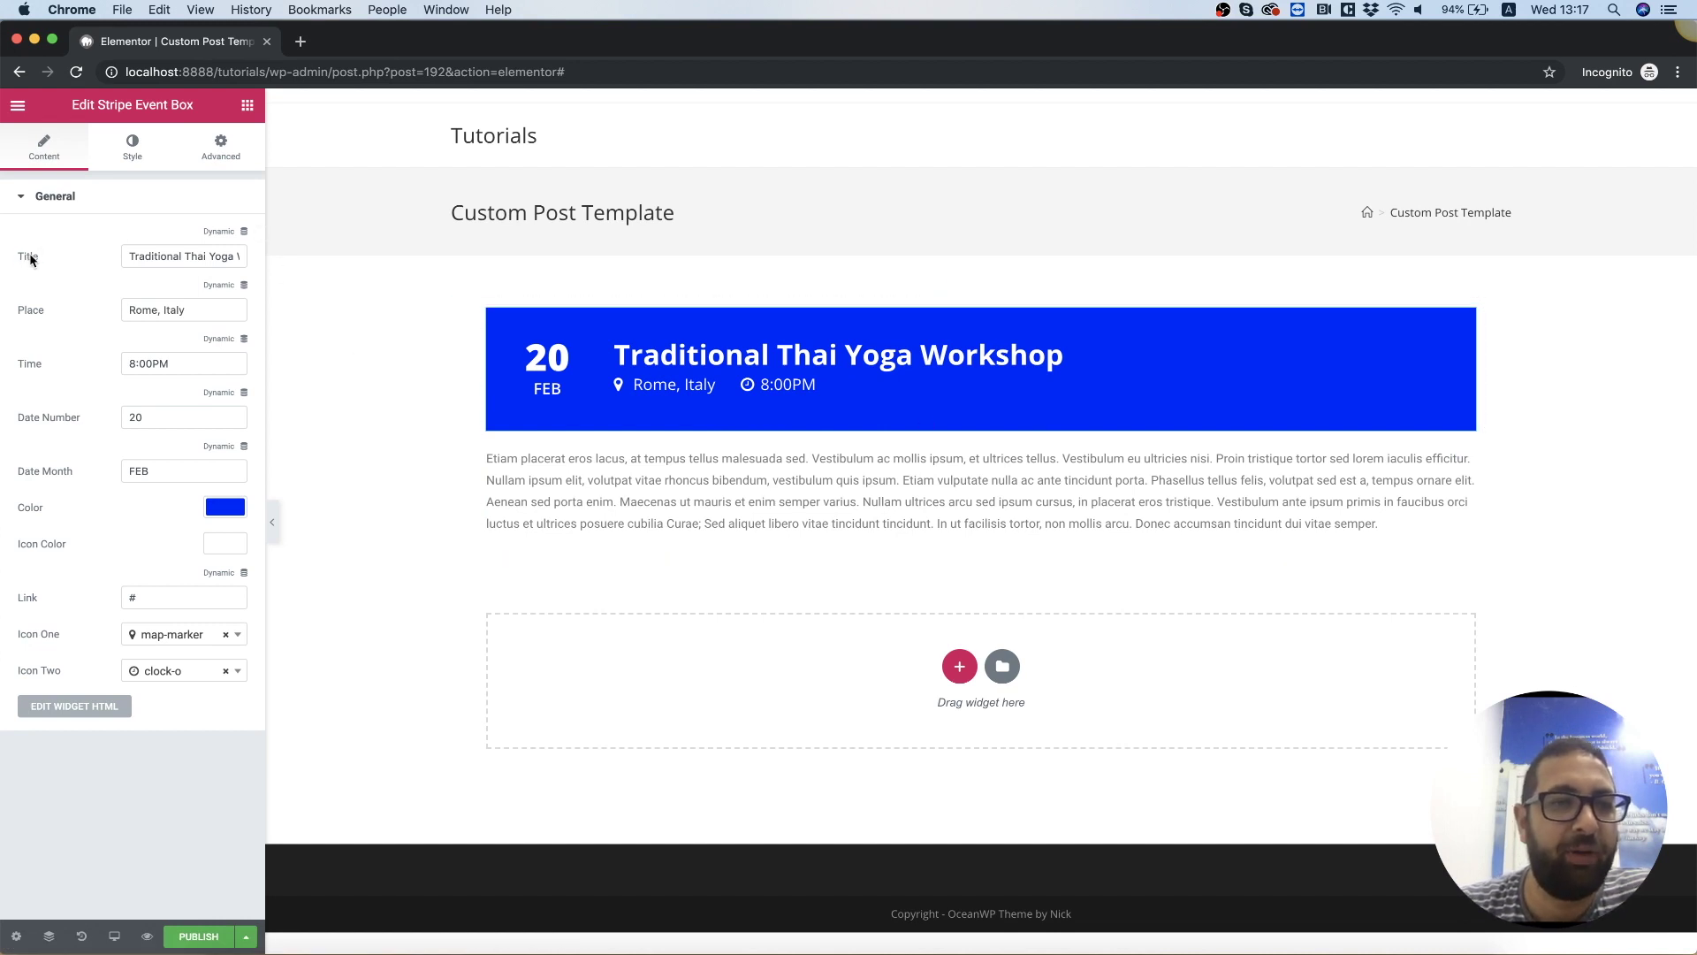
{"action": "left_click", "coordinate": [245, 233]}
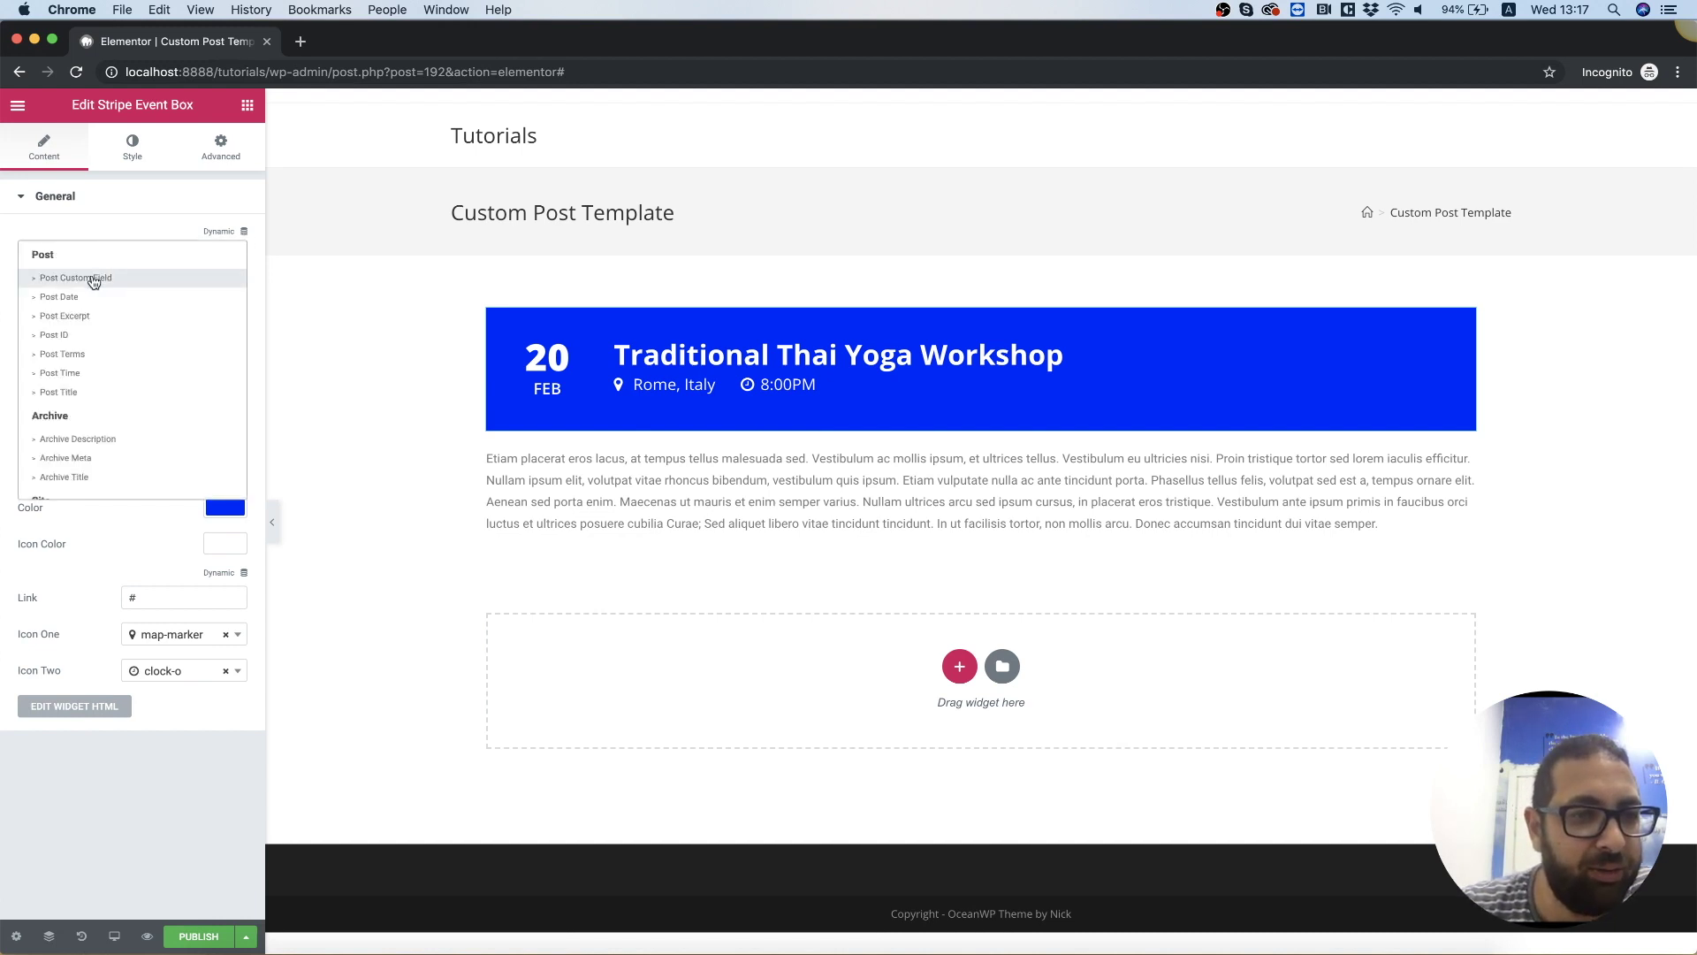
Link the Stripe Event Box title to the dynamic Post Title tag.
{"action": "left_click", "coordinate": [64, 387]}
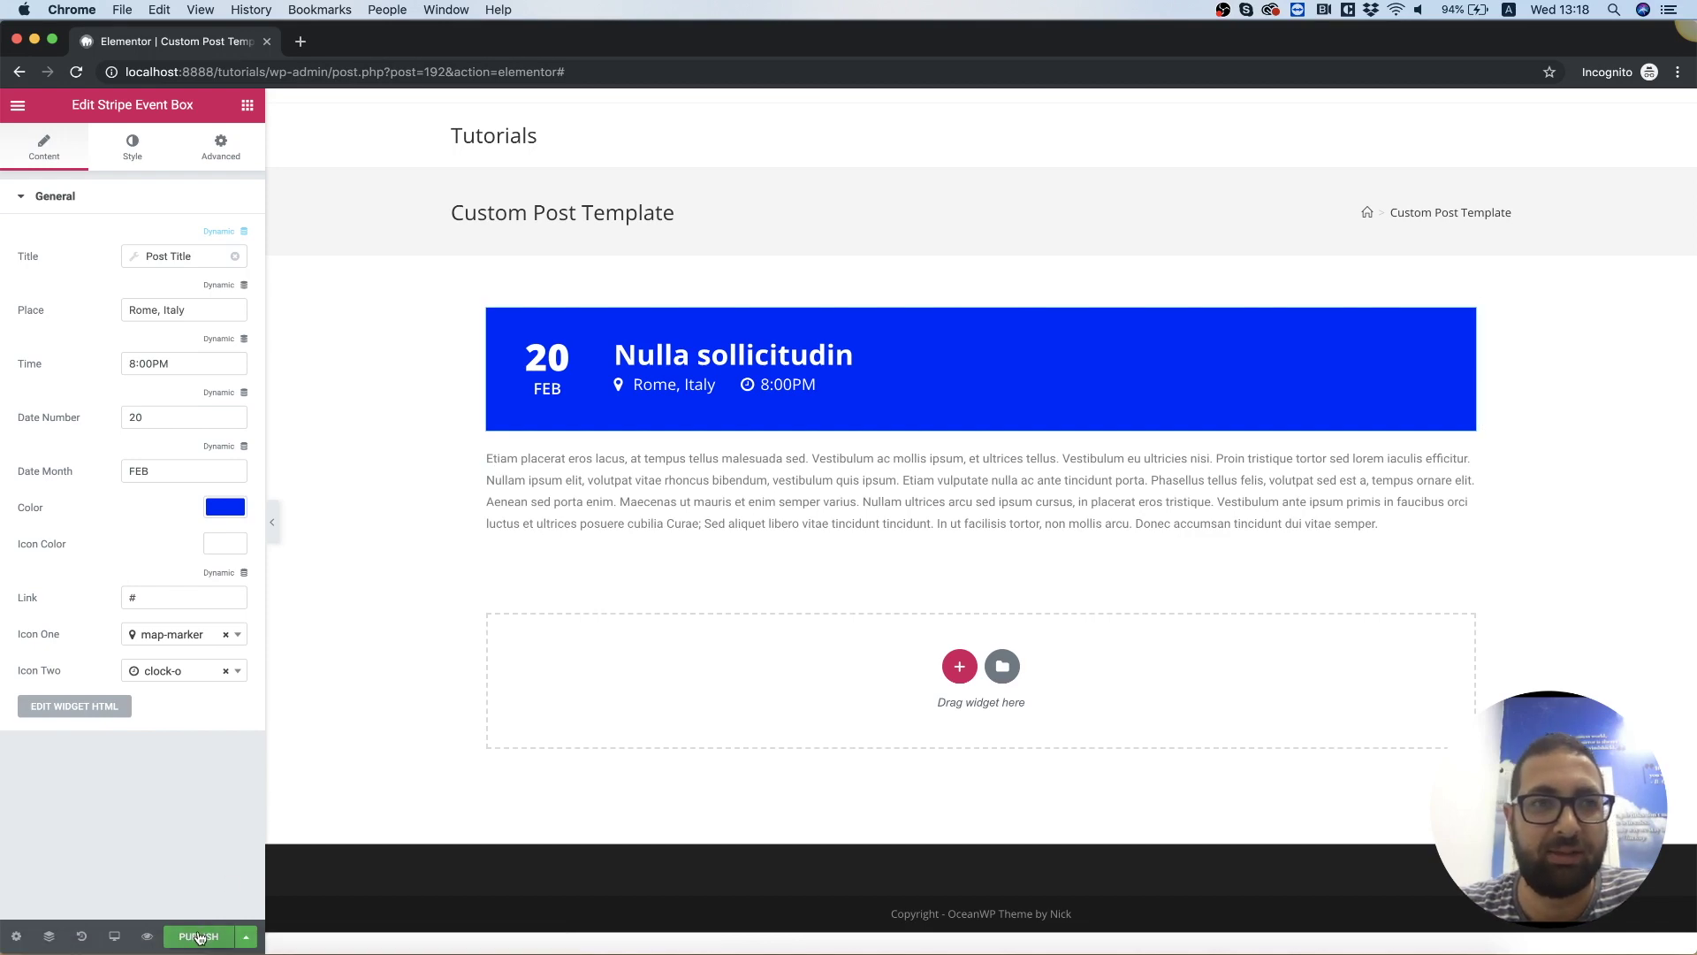
Publish the template and open the WordPress dashboard in a new tab.
{"action": "left_click", "coordinate": [198, 936]}
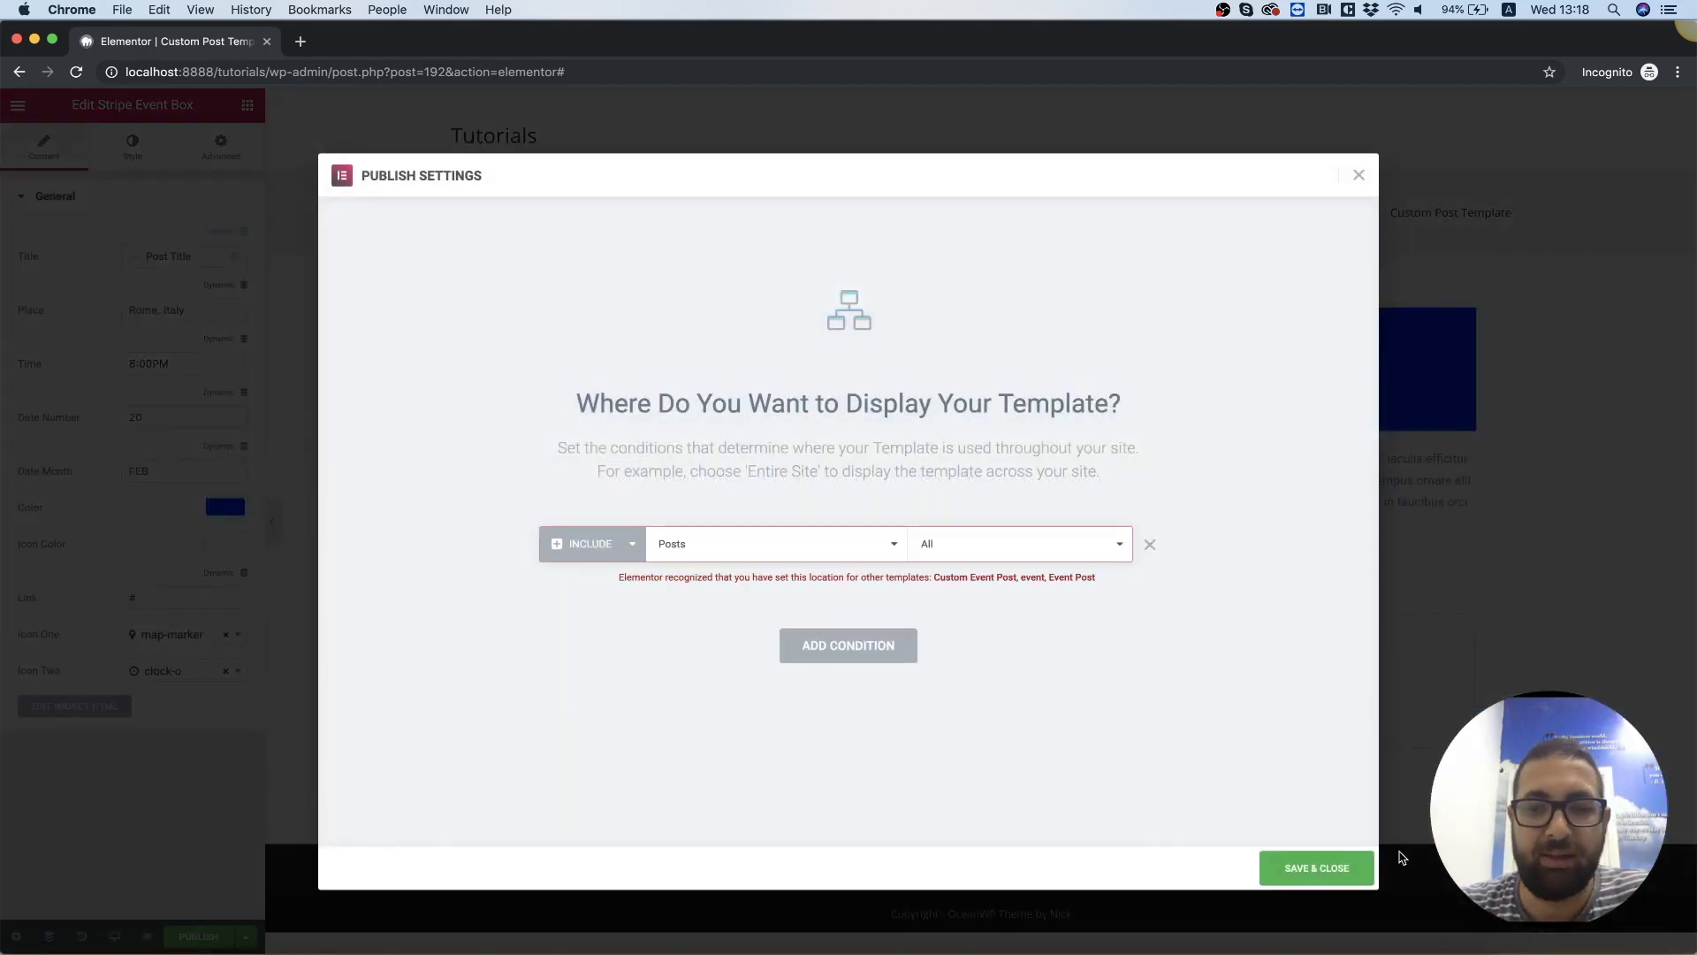
{"action": "left_click", "coordinate": [1326, 870]}
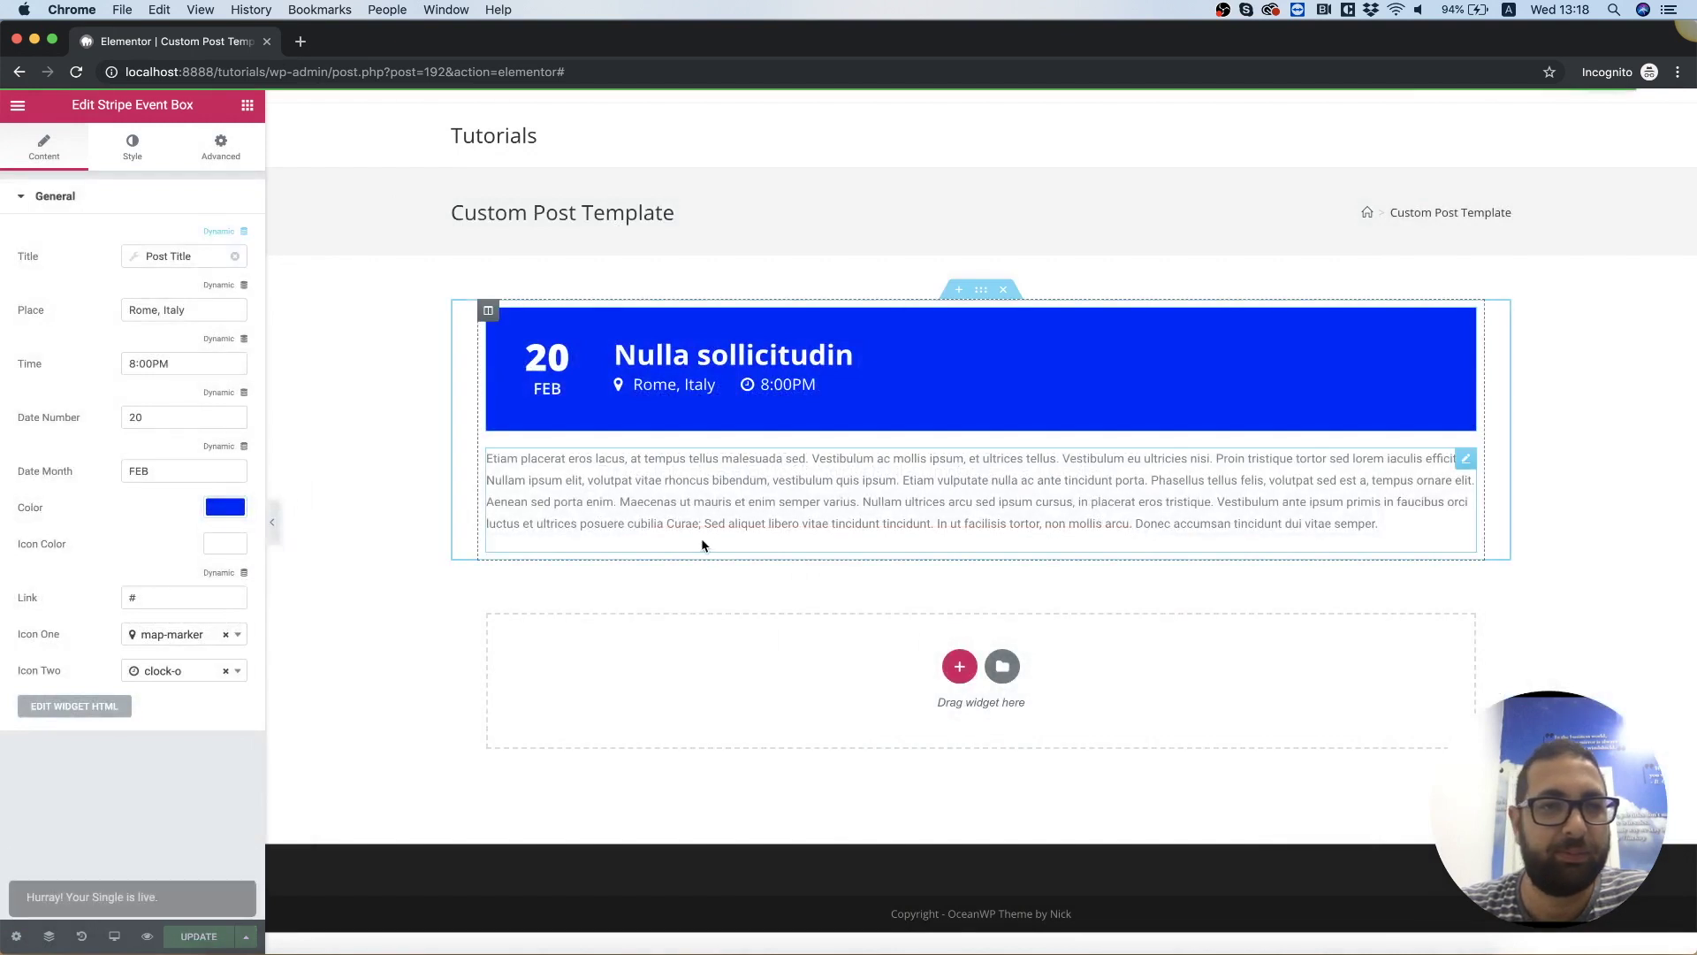
{"action": "left_click", "coordinate": [18, 105]}
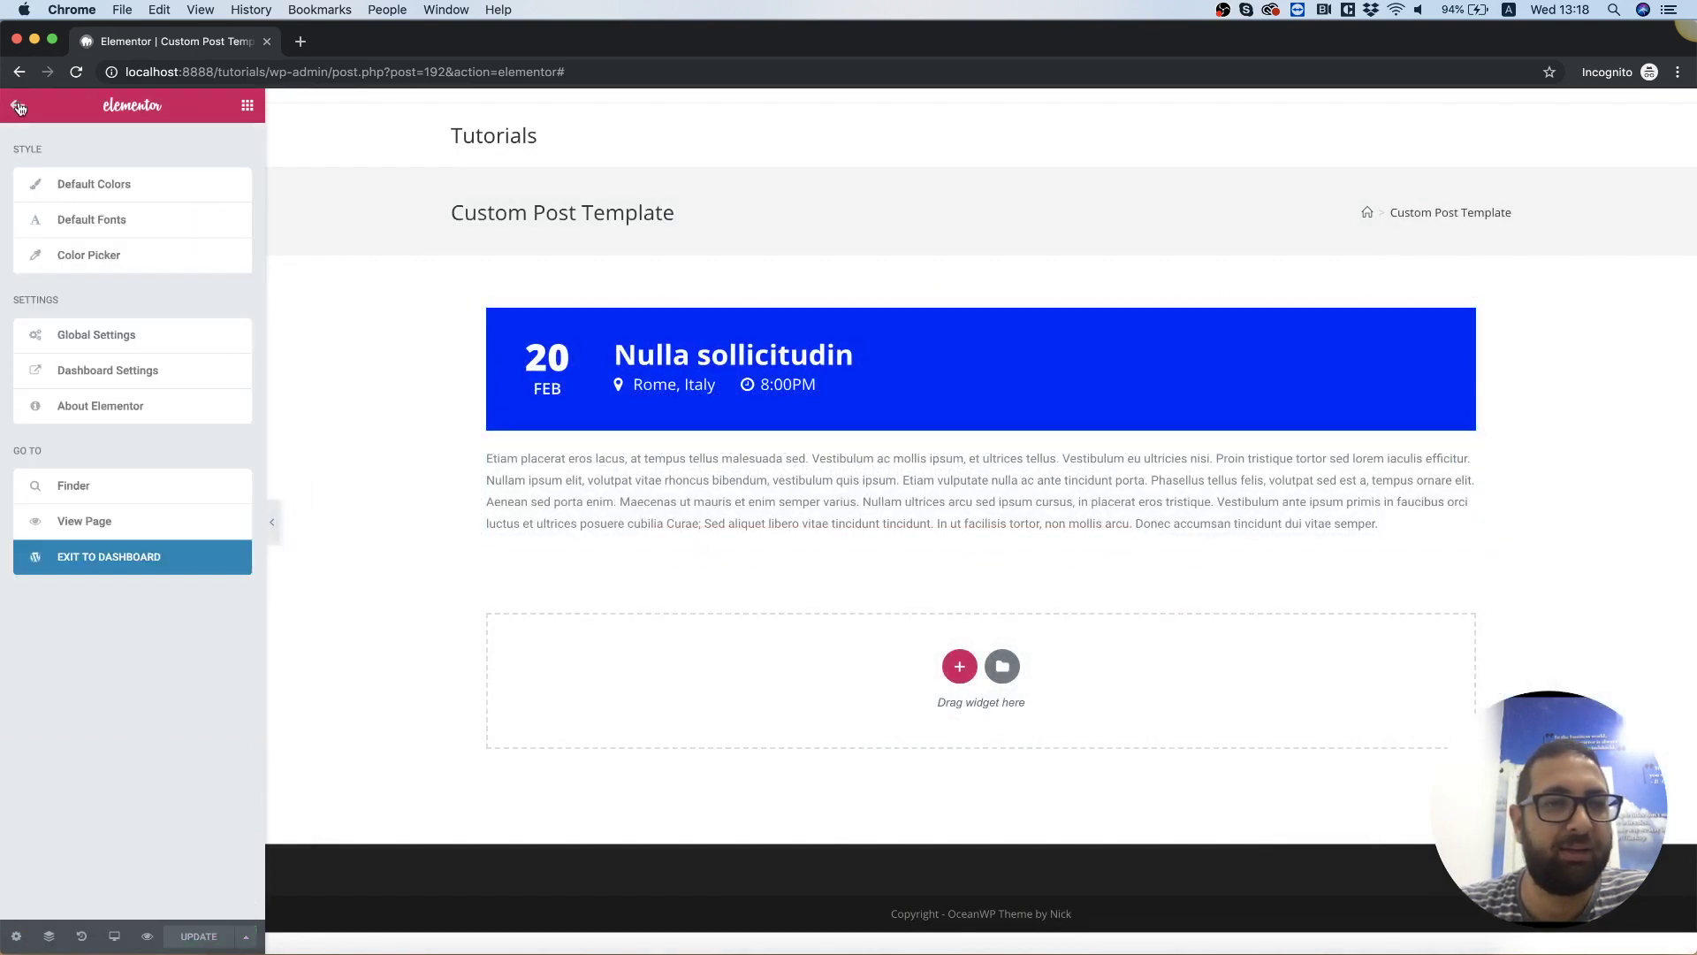
{"action": "right_click", "coordinate": [156, 560]}
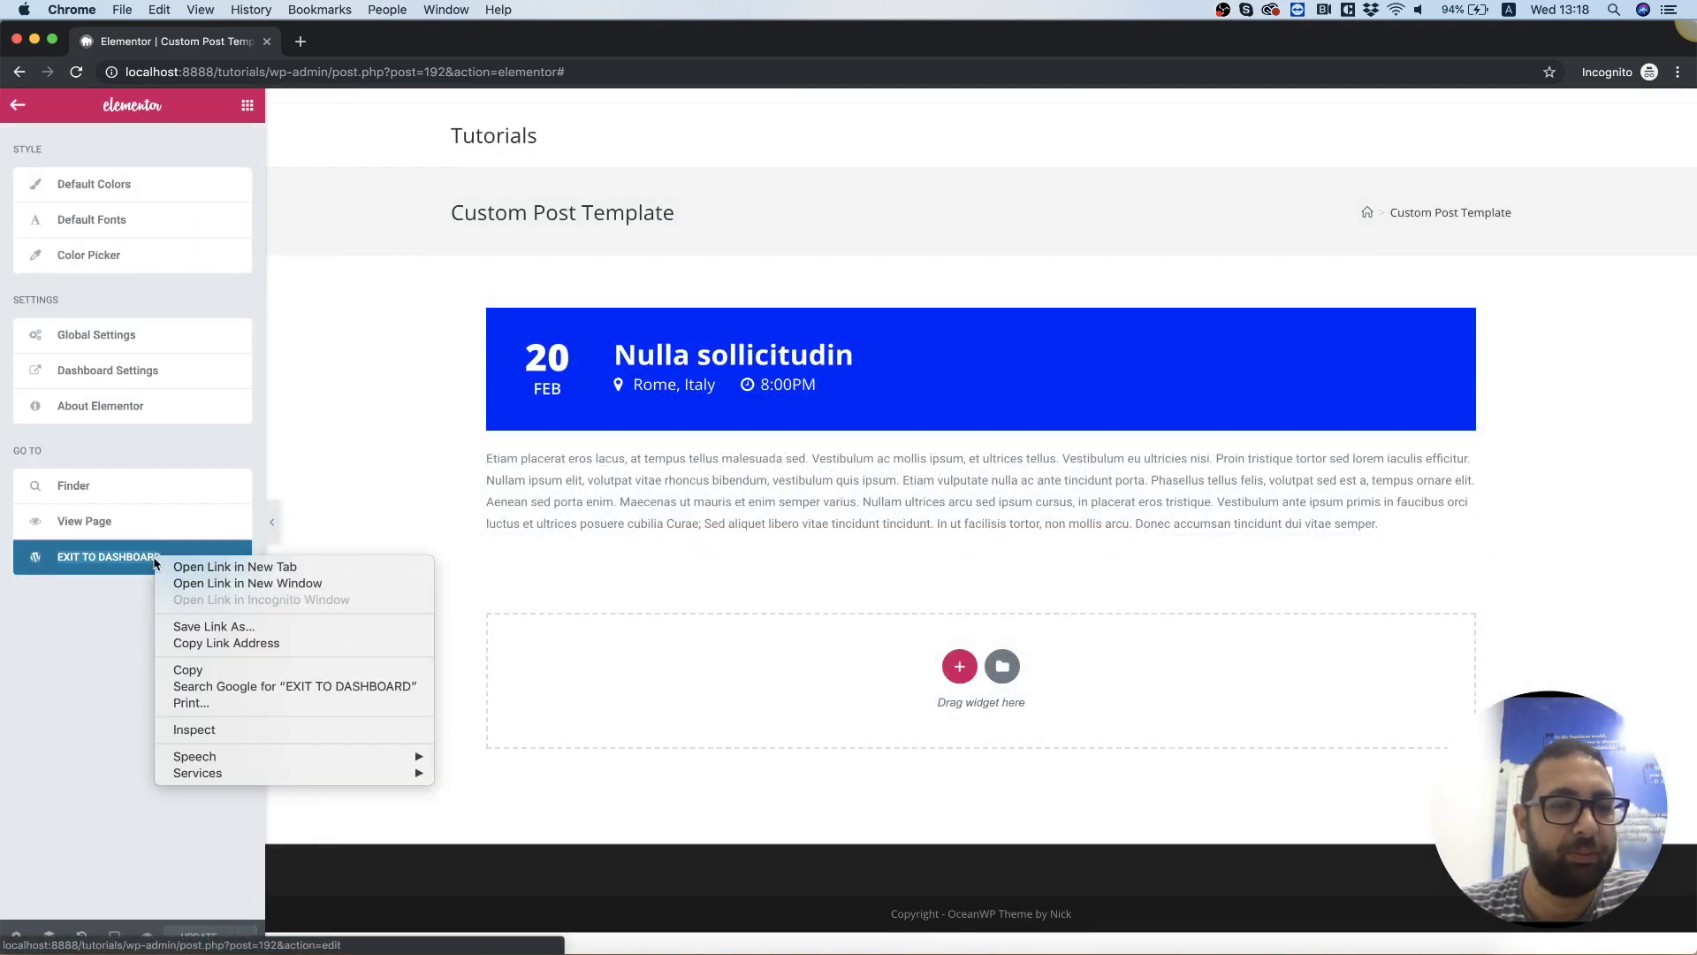
{"action": "left_click", "coordinate": [207, 568]}
{"action": "left_click", "coordinate": [372, 49]}
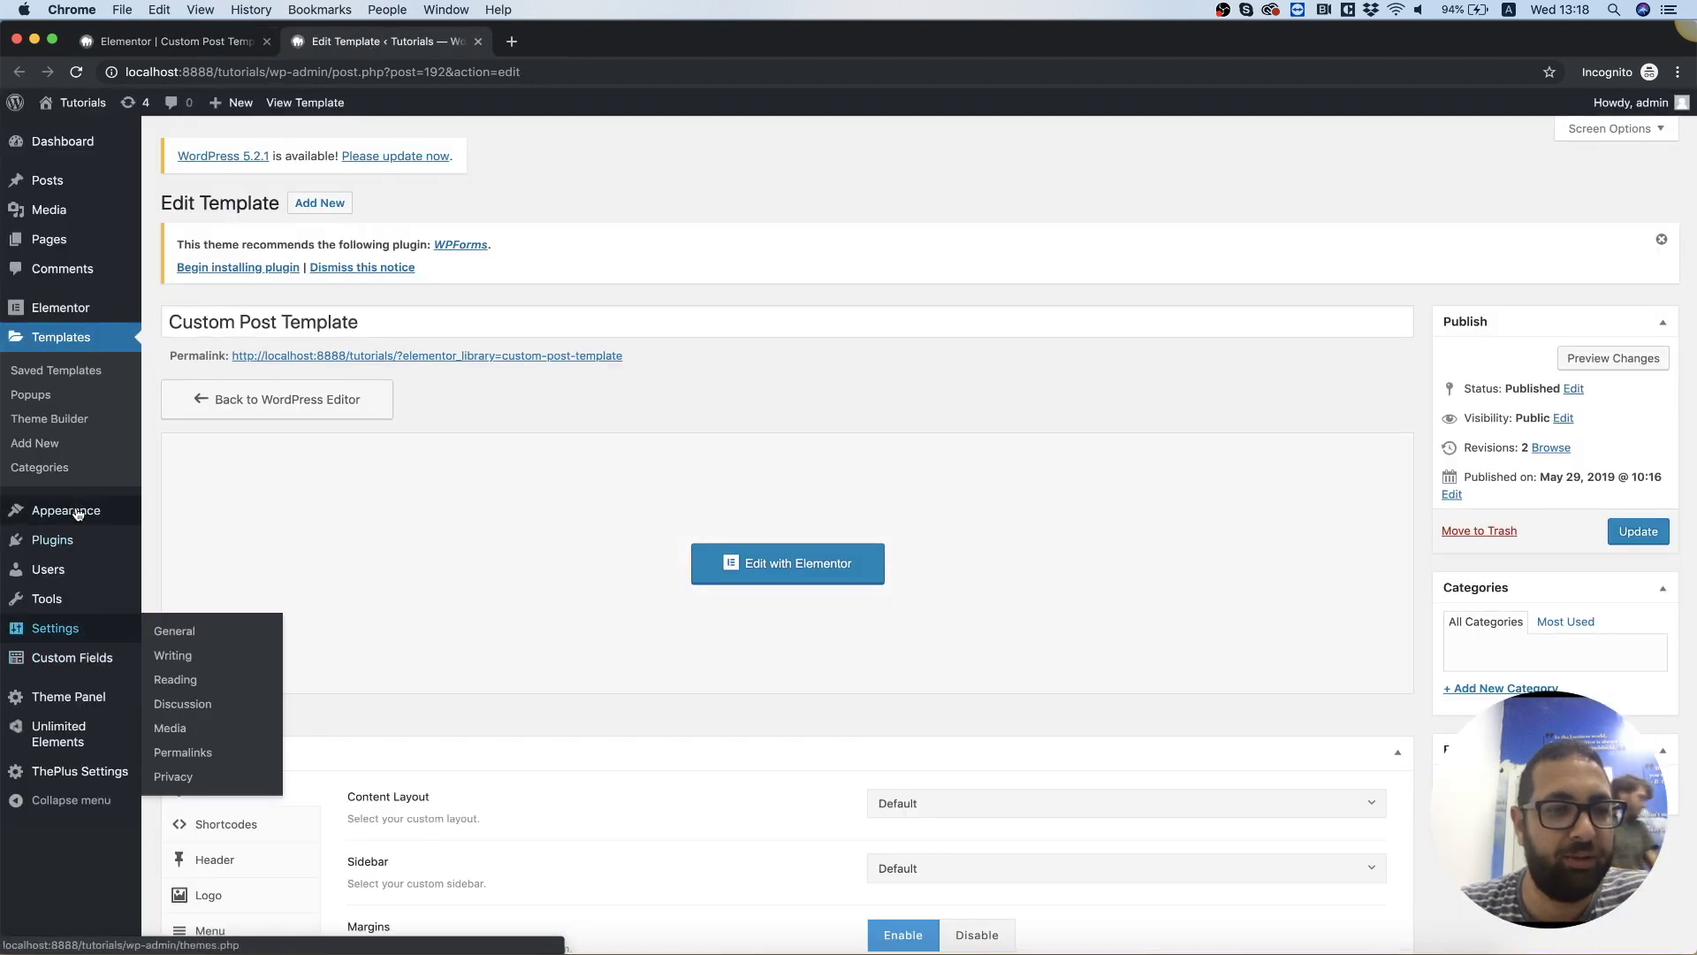
Start an ACF field group titled 'Custom Event Fields' and add its first field.
{"action": "left_click", "coordinate": [81, 659]}
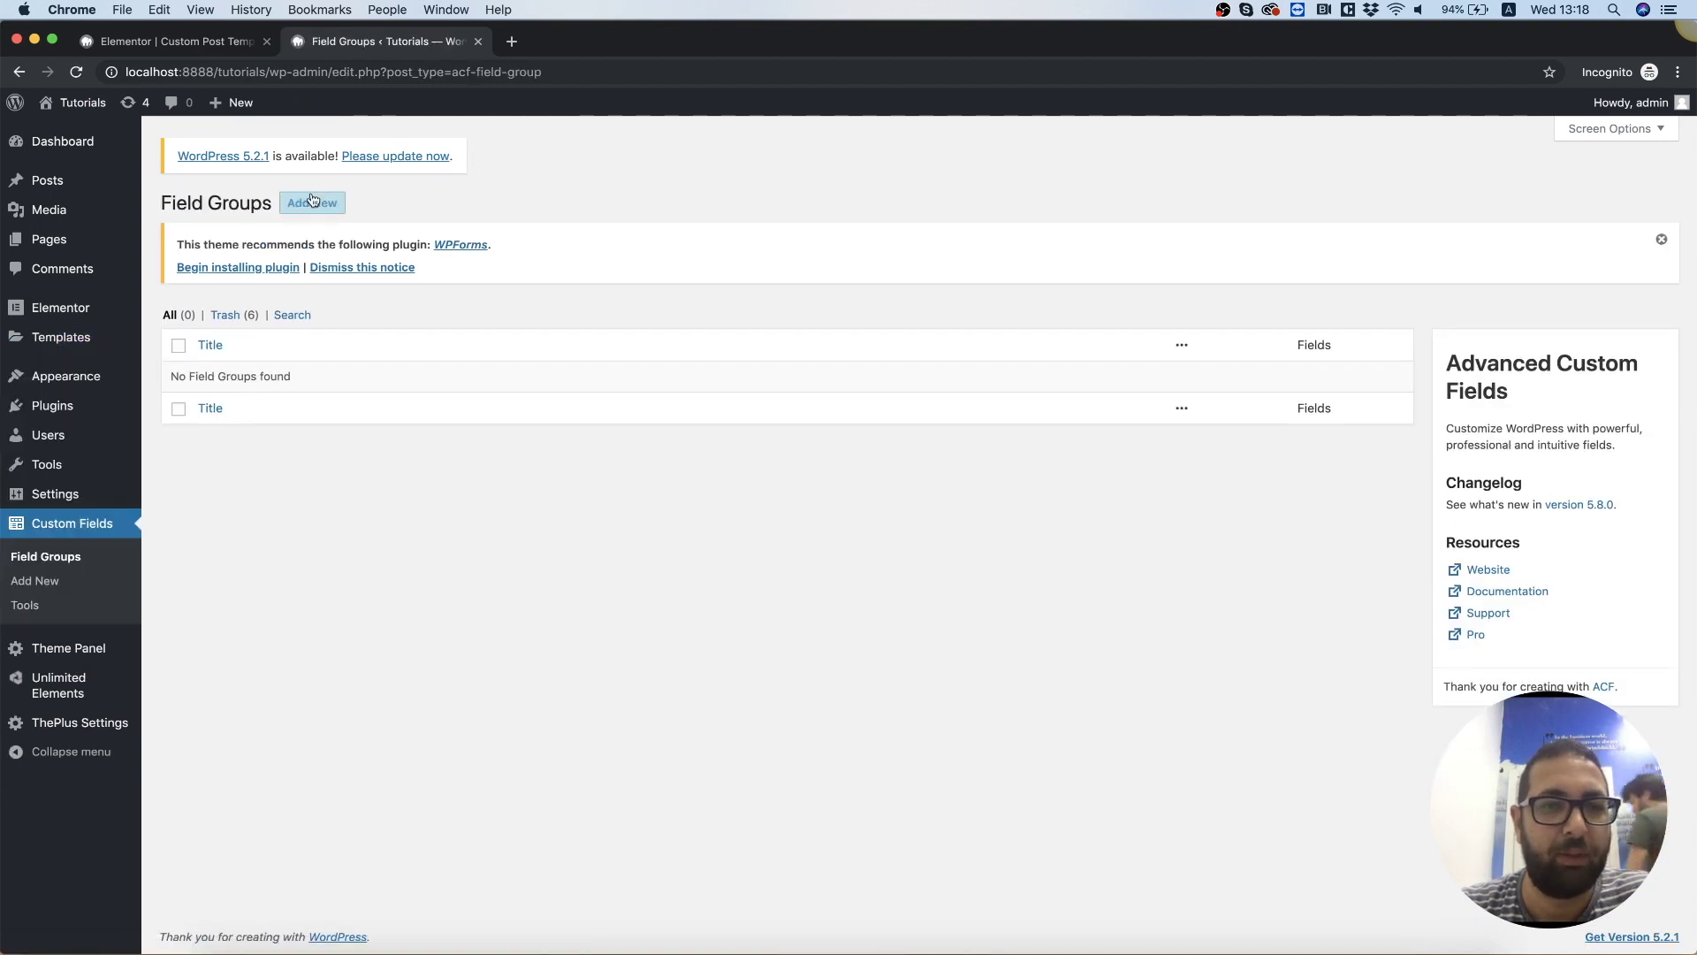
{"action": "left_click", "coordinate": [307, 204]}
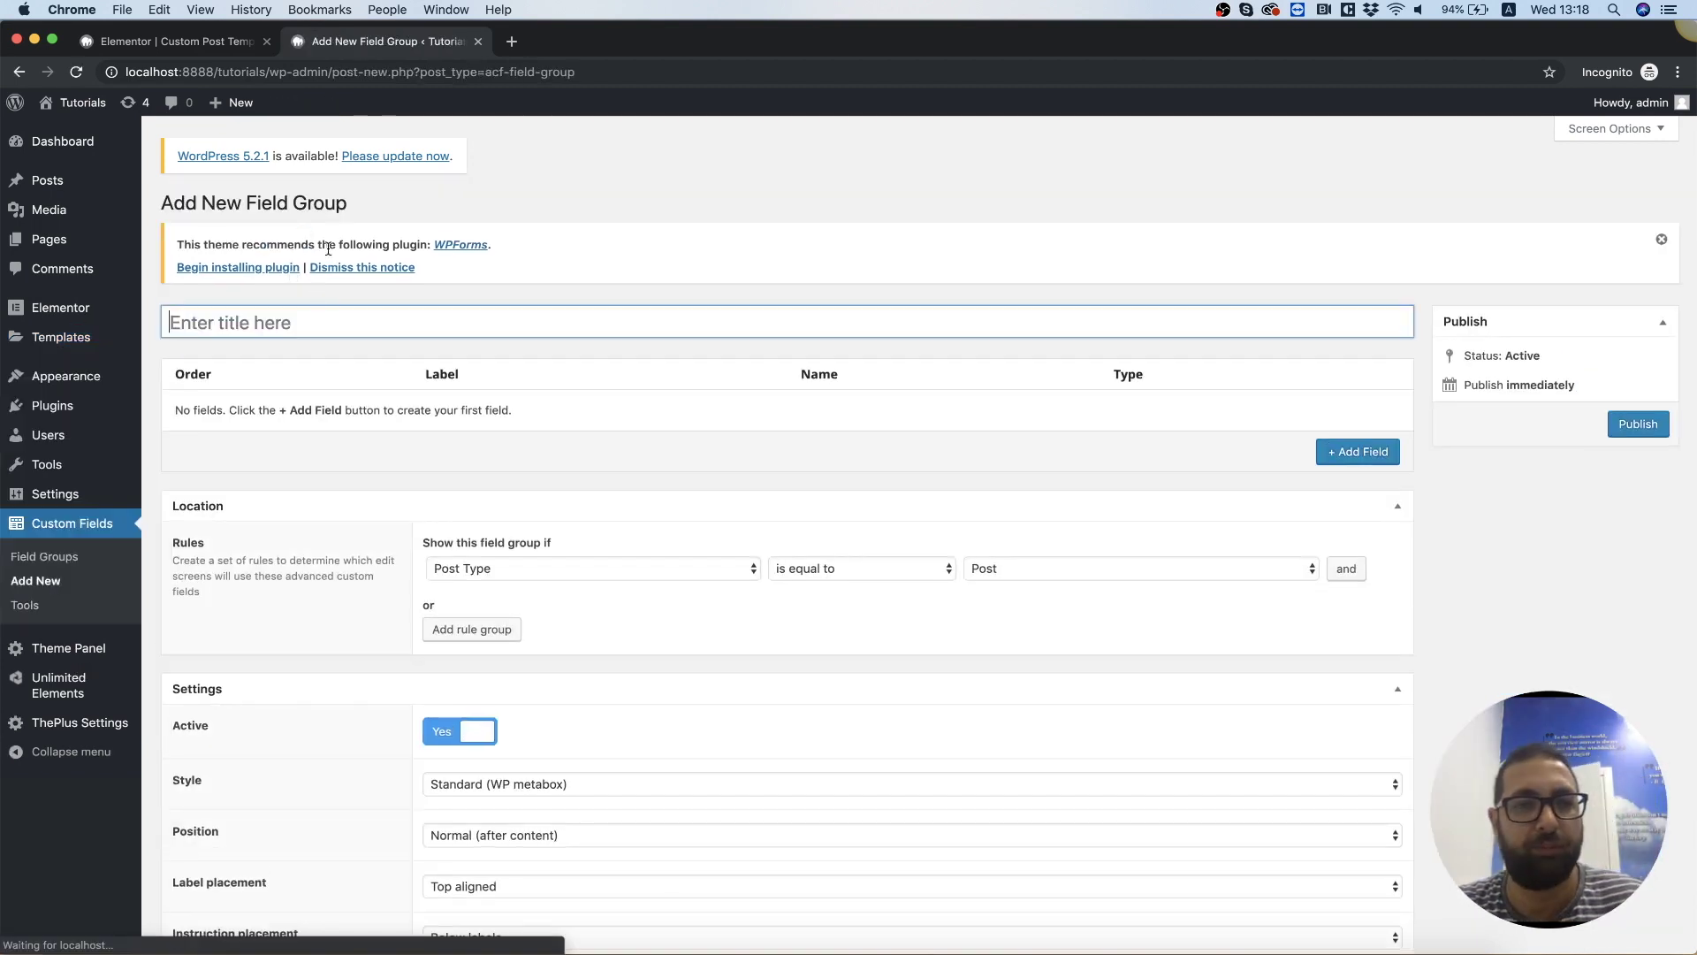
{"action": "left_click", "coordinate": [277, 320]}
{"action": "type", "text": "Cust"}
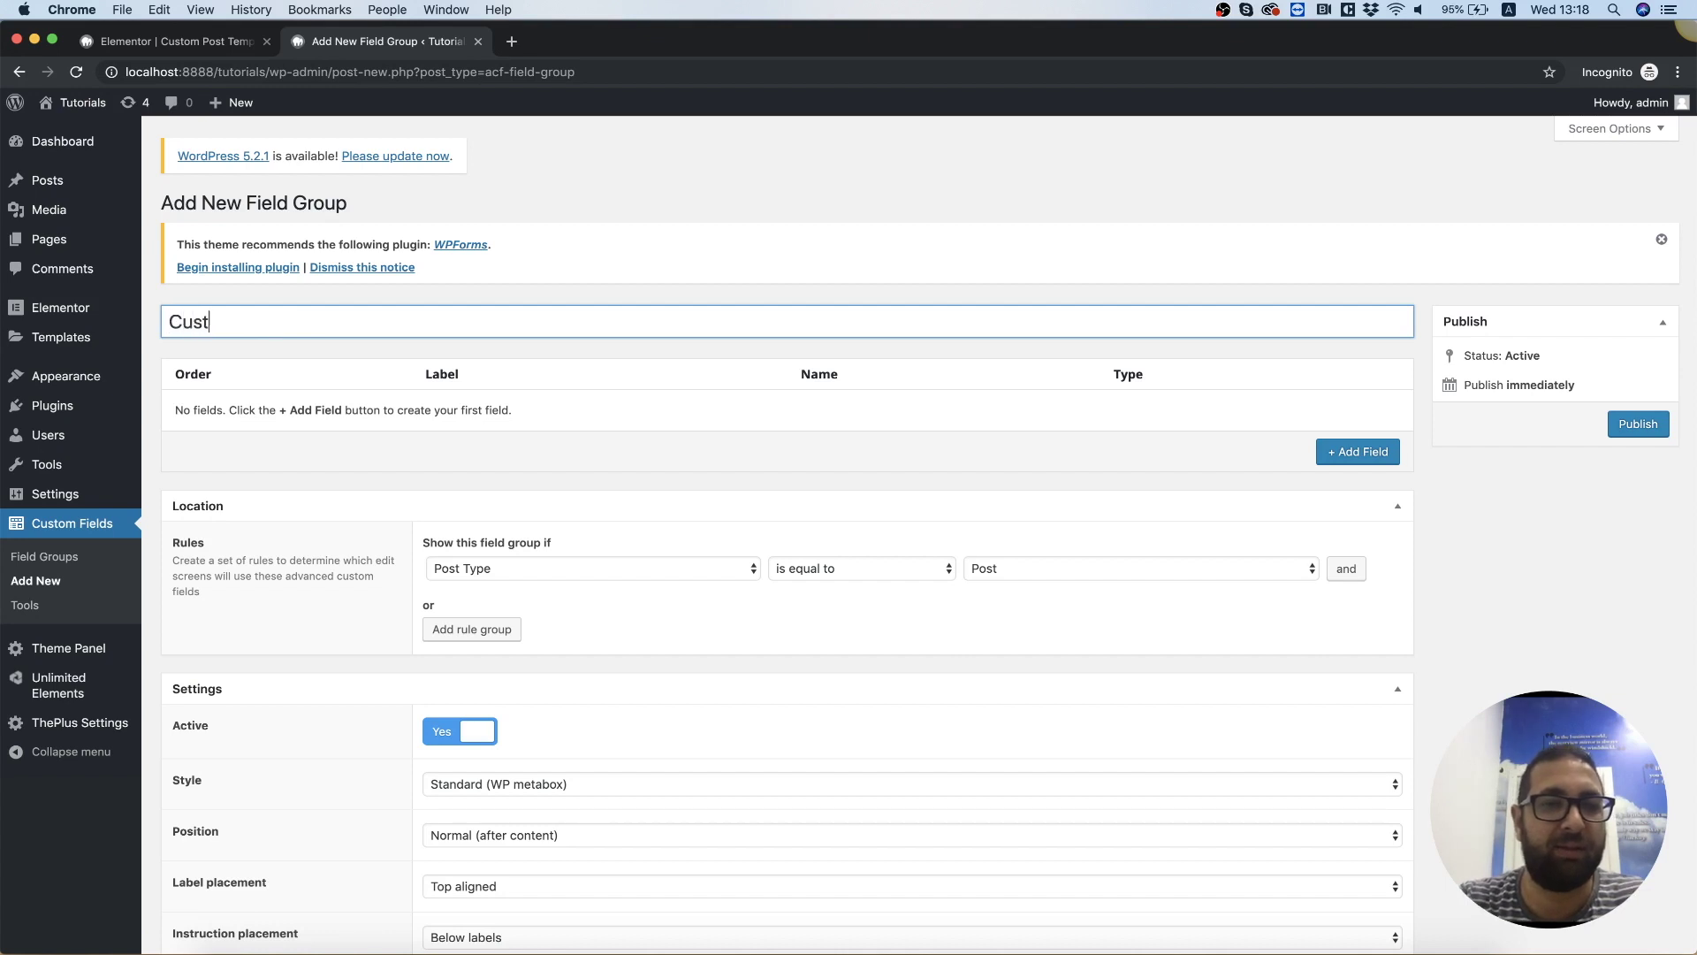
{"action": "type", "text": "om Event"}
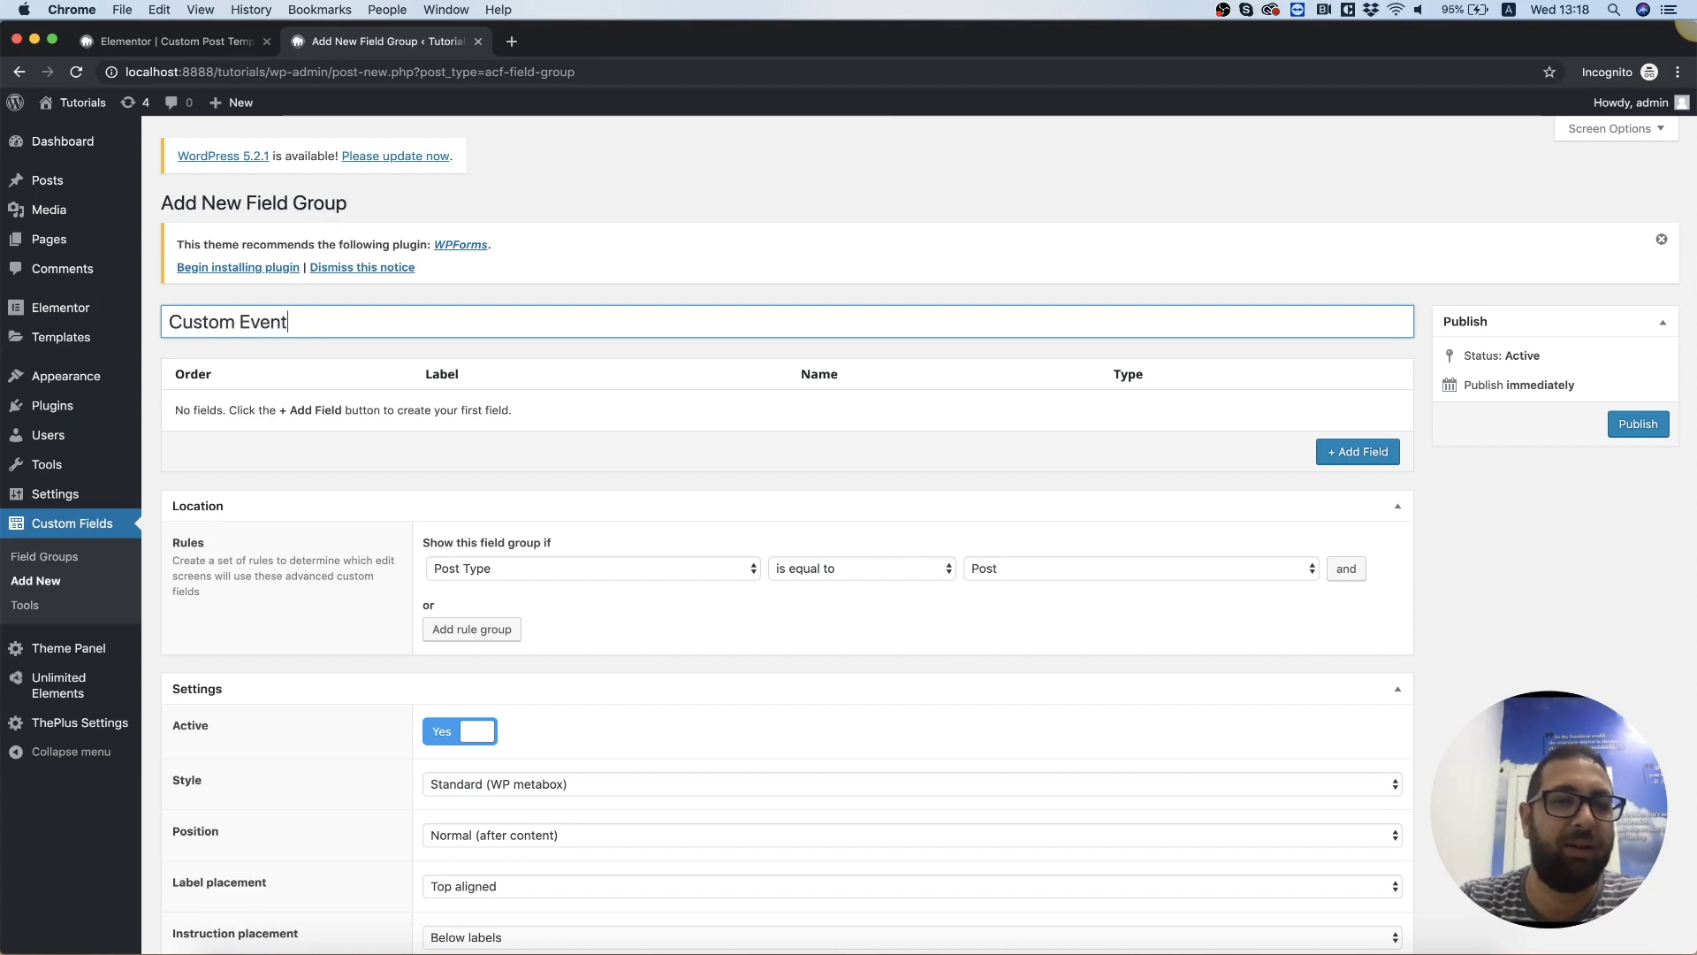
{"action": "type", "text": " Fields"}
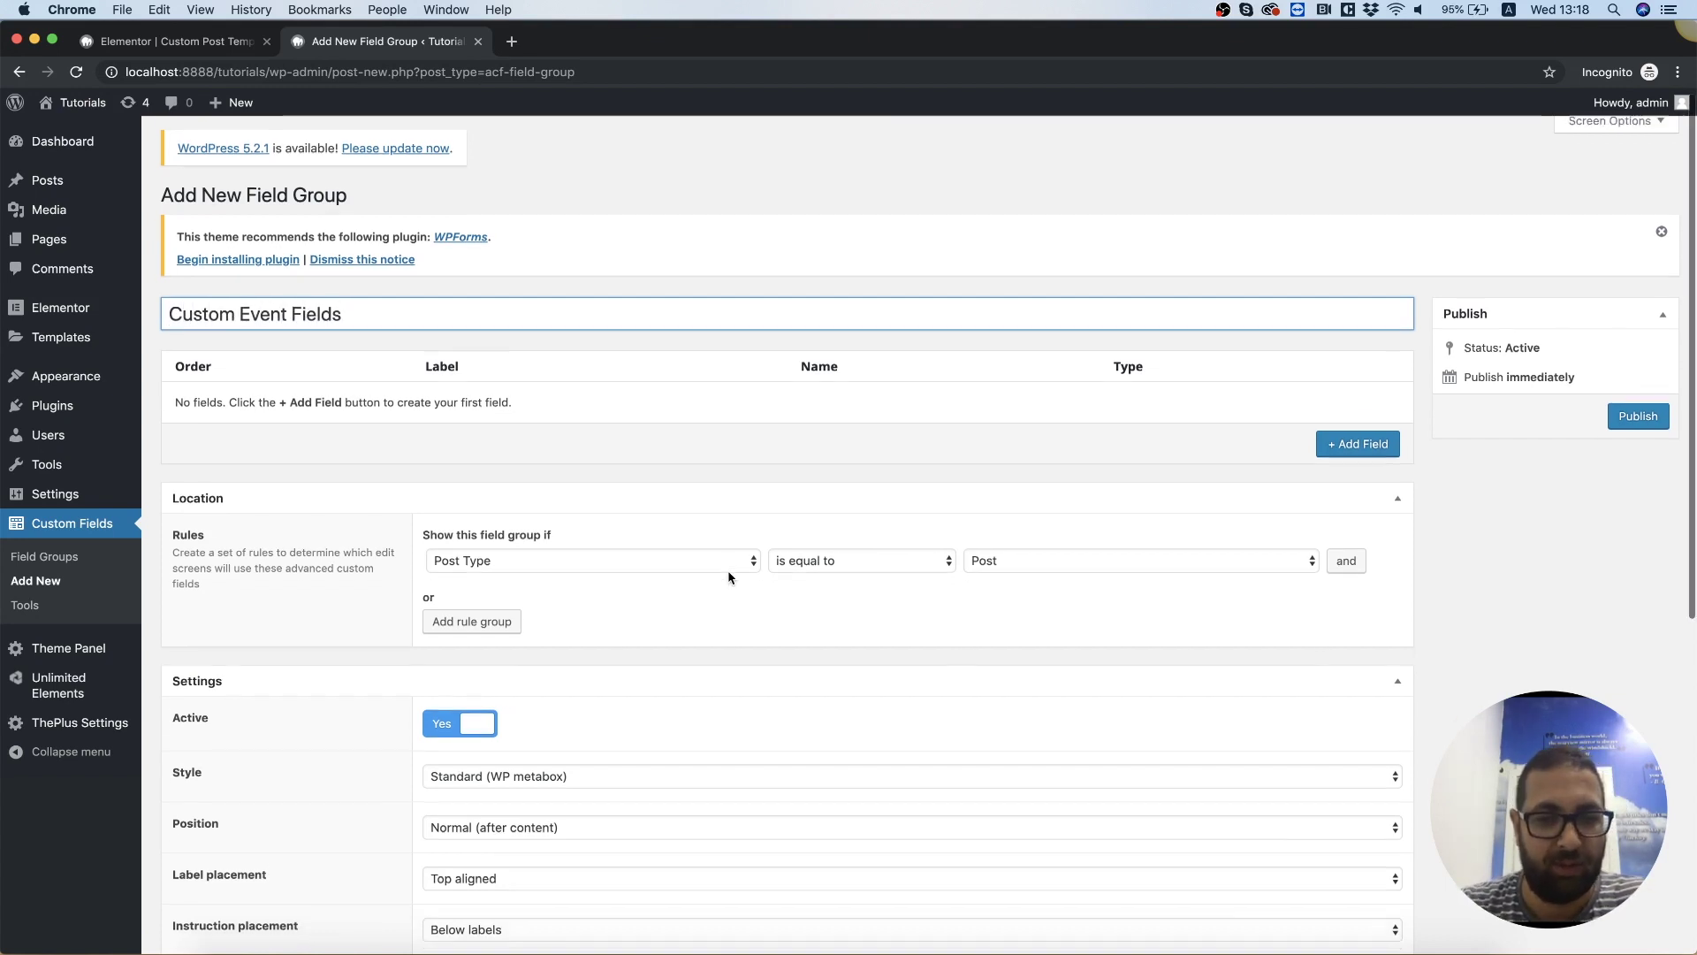
{"action": "scroll", "coordinate": [1326, 460], "scroll_direction": "down", "scroll_amount": 1}
{"action": "left_click", "coordinate": [1361, 432]}
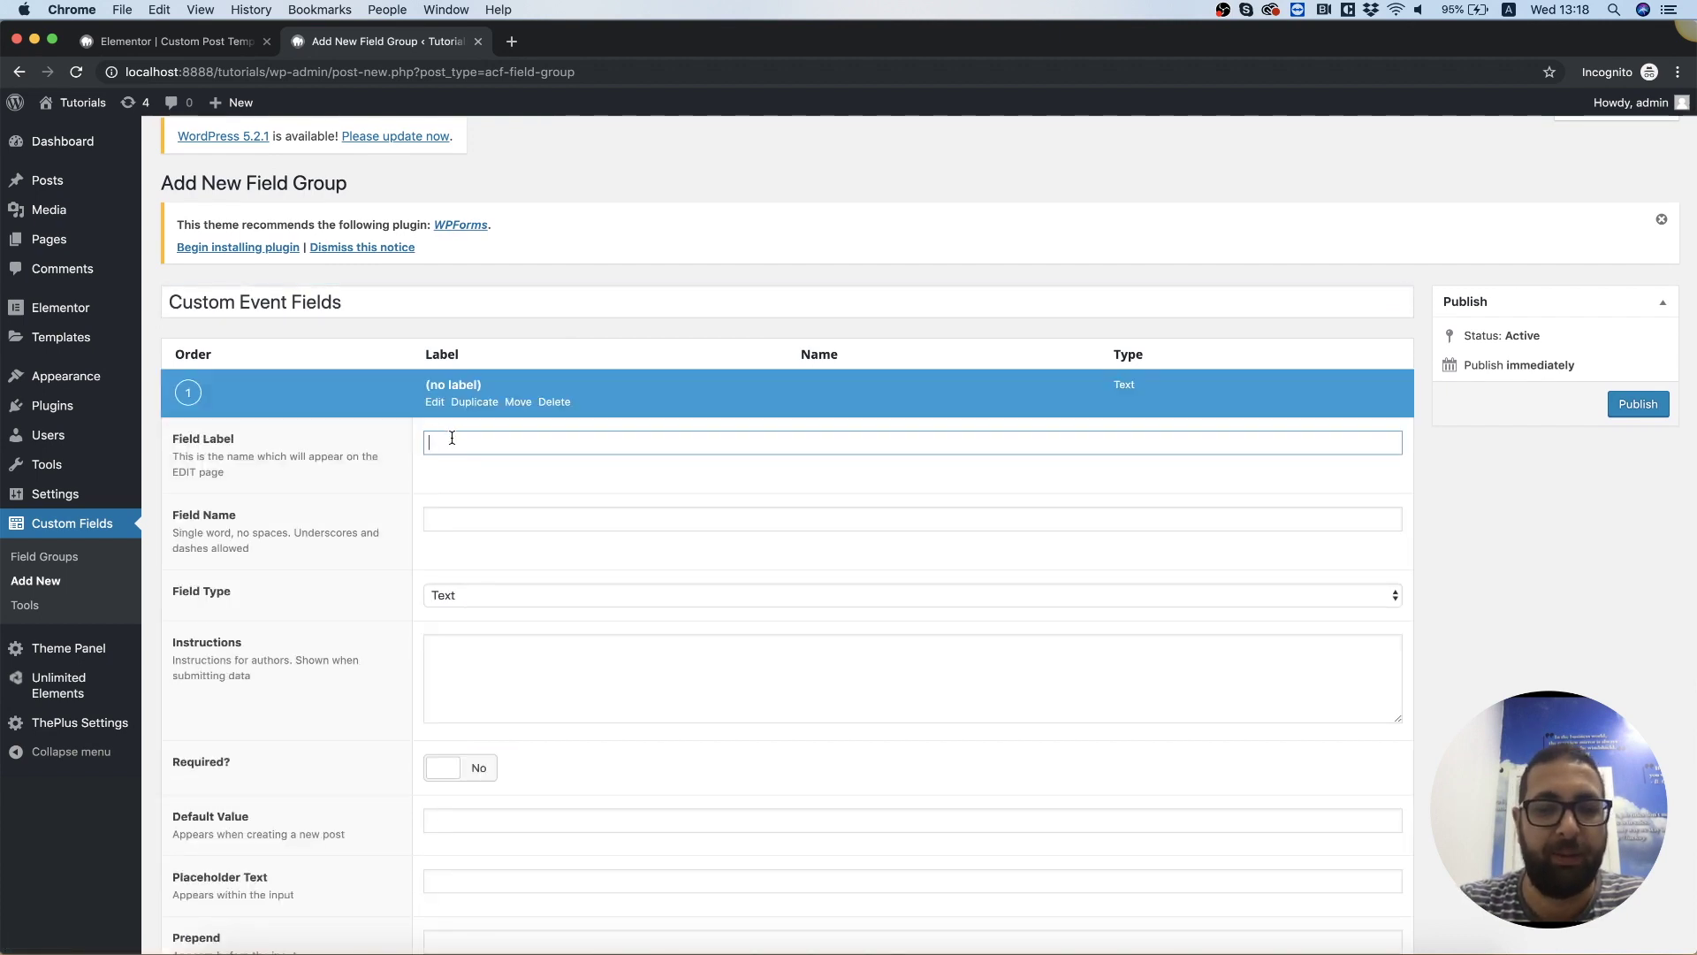
Add four text fields labelled Date Number, Date Month, Event Location and Event Time.
{"action": "type", "text": "Date N"}
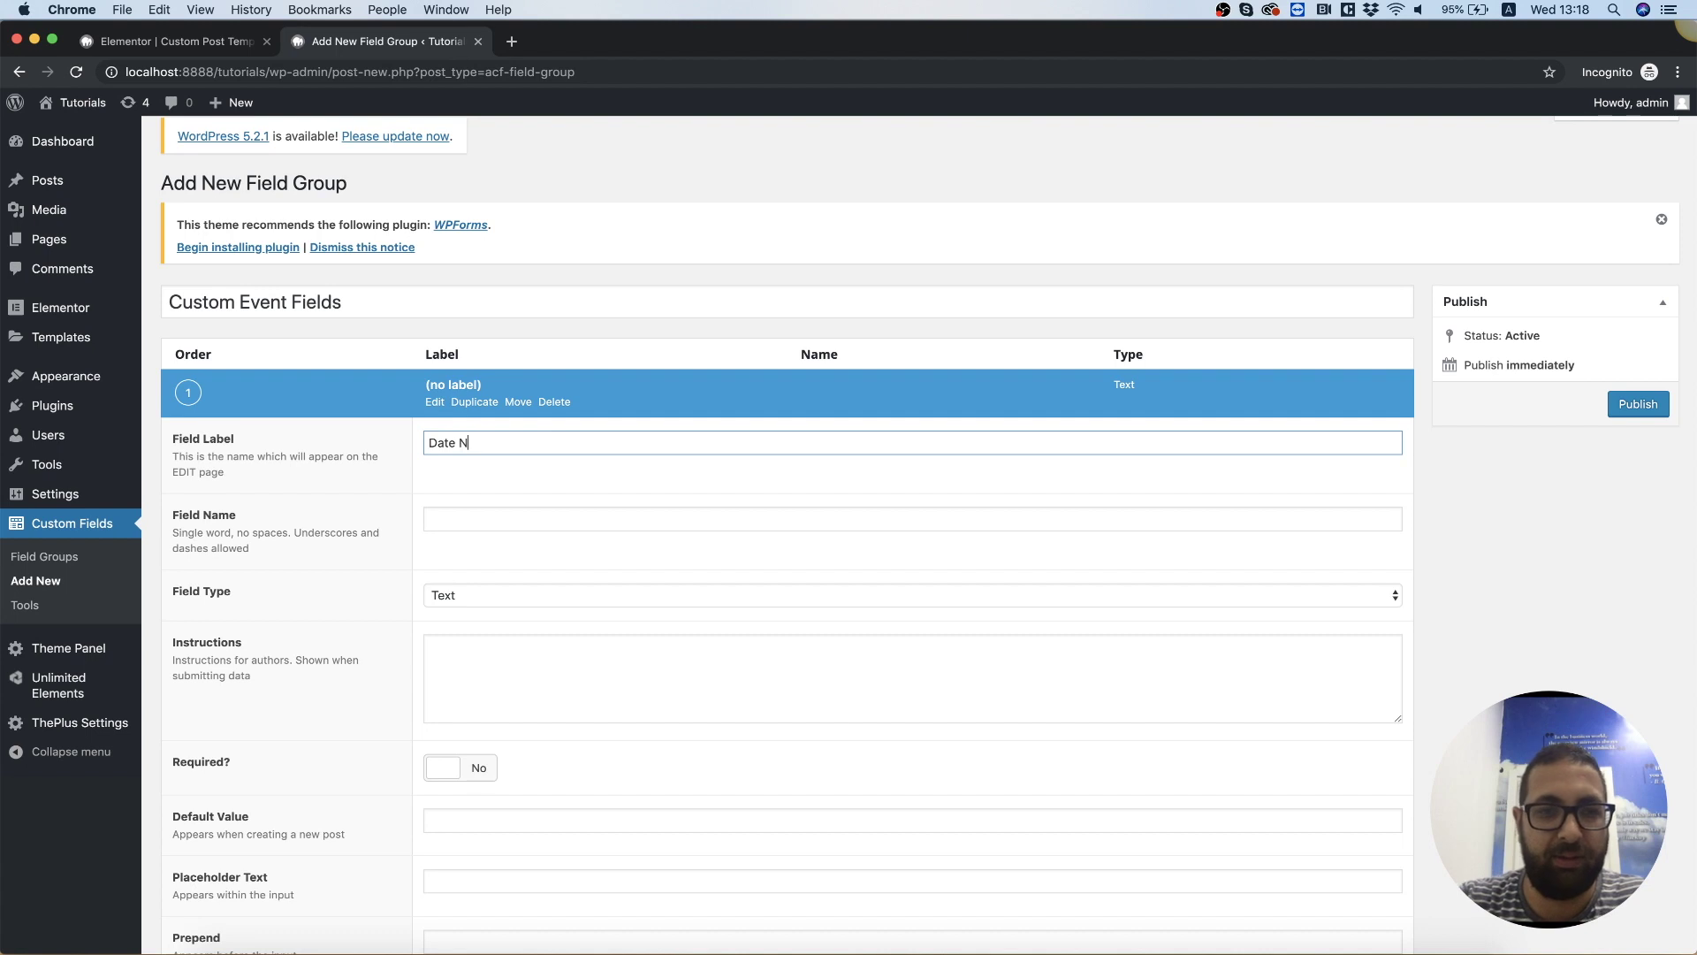
{"action": "type", "text": "umber"}
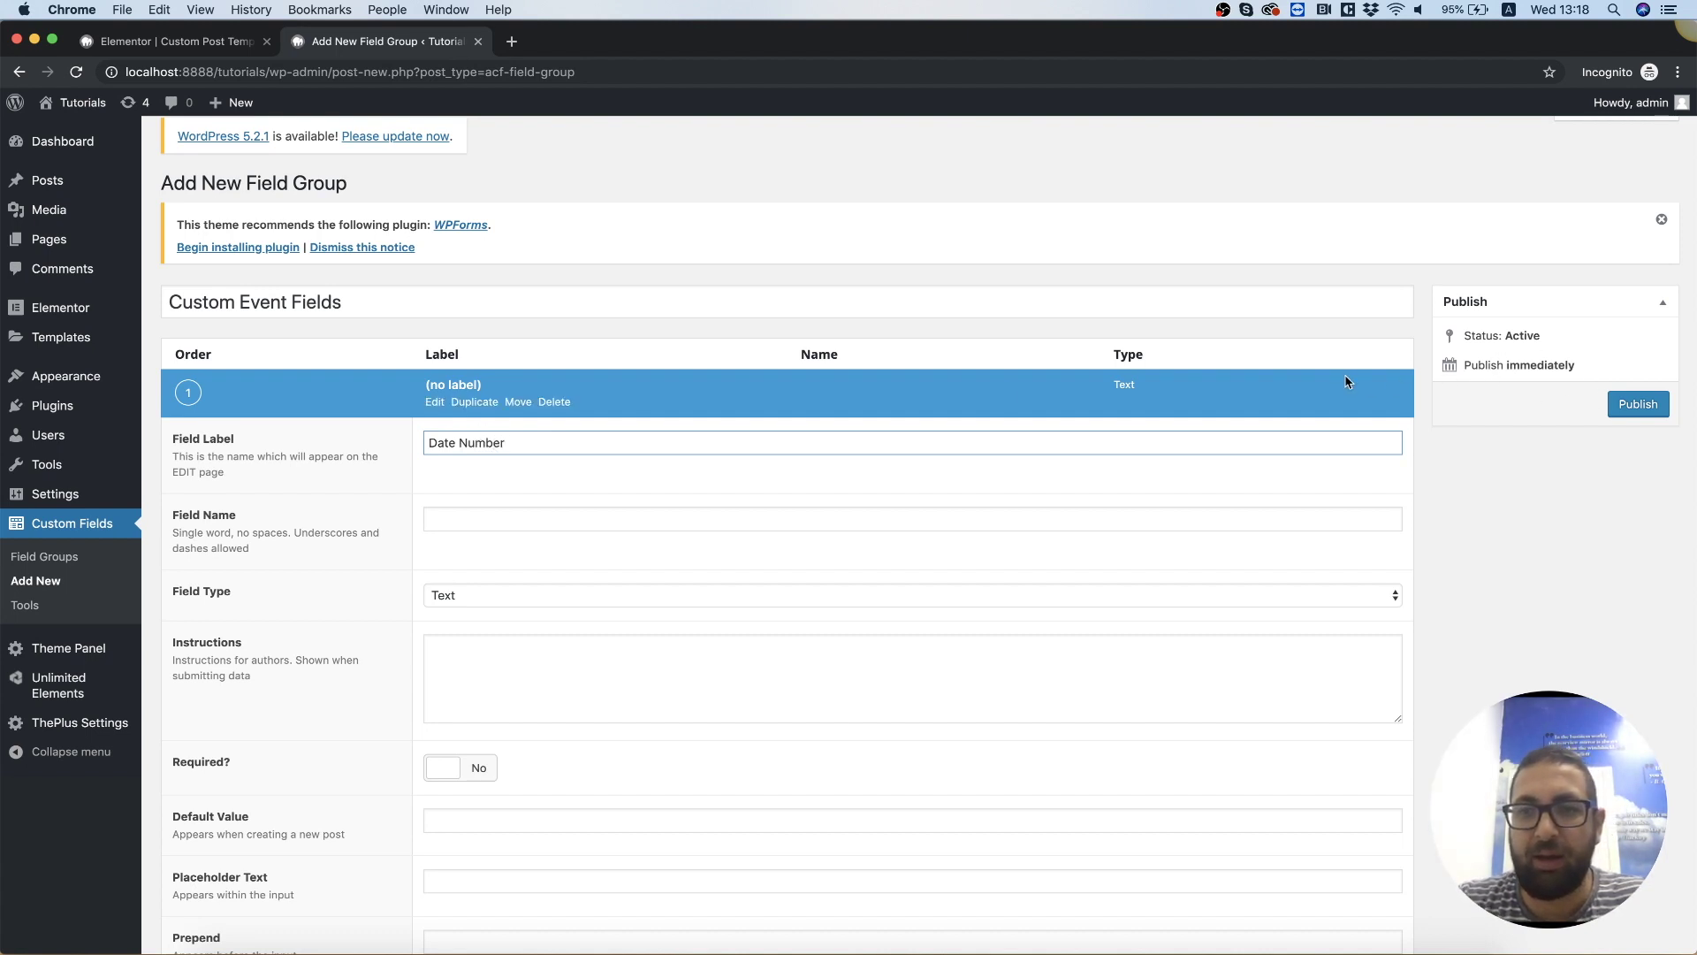
{"action": "scroll", "coordinate": [1343, 380], "scroll_direction": "down", "scroll_amount": 7}
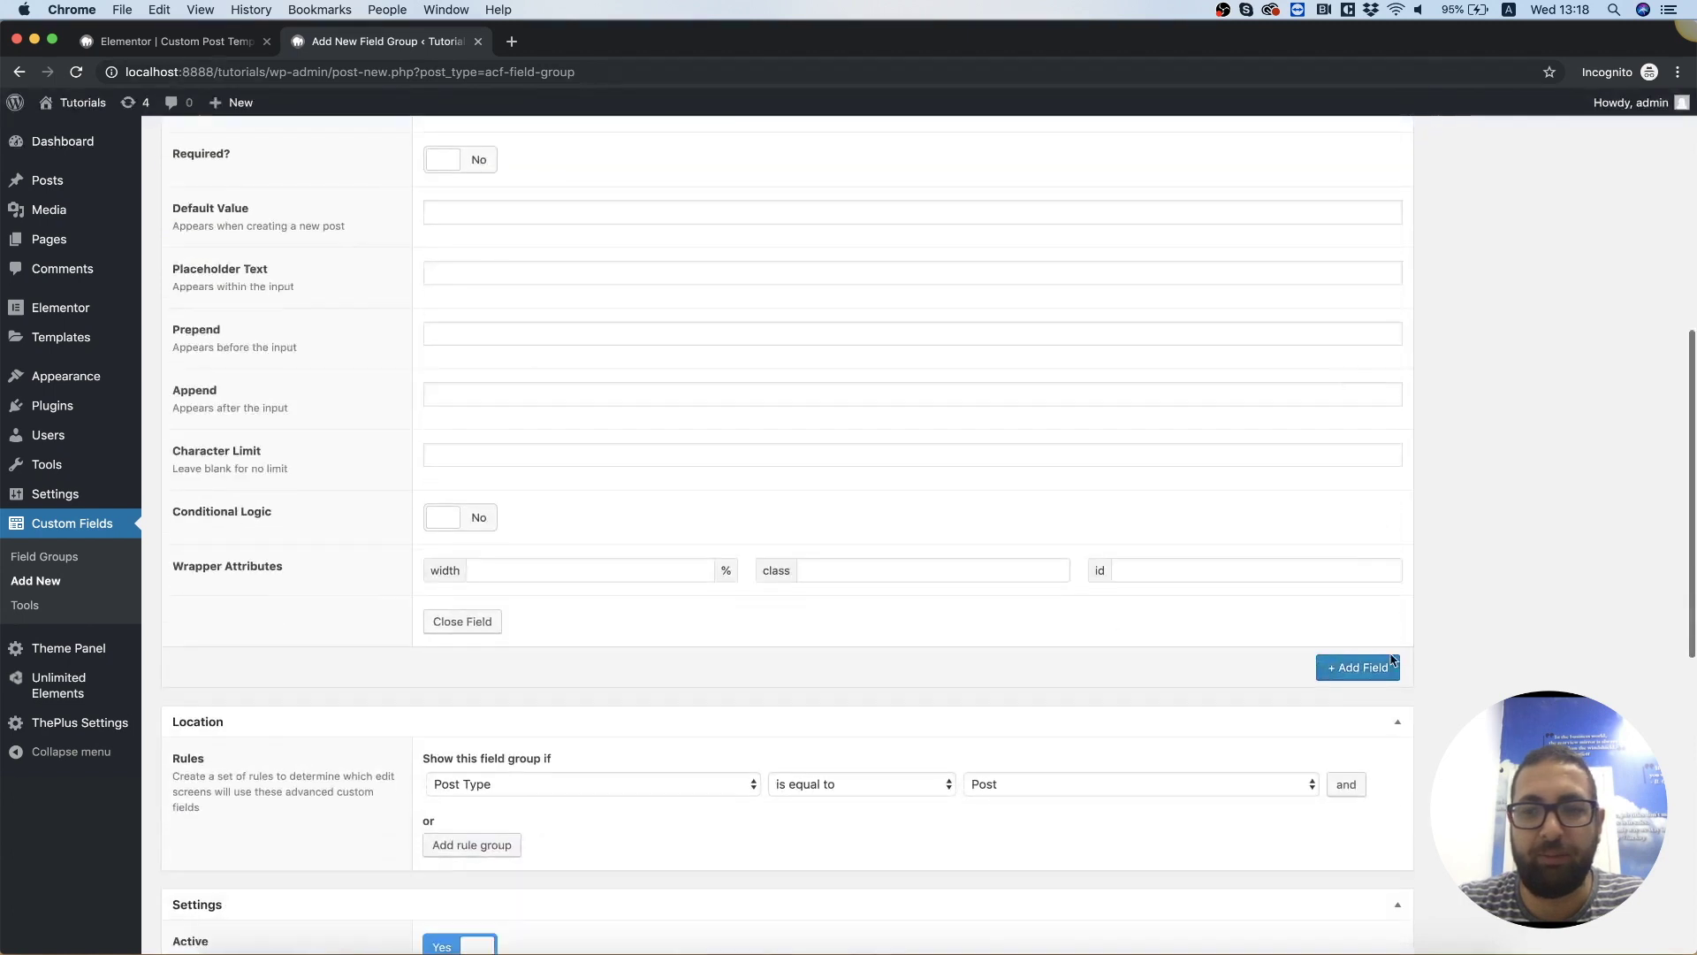
{"action": "left_click", "coordinate": [1374, 683]}
{"action": "type", "text": "Date "}
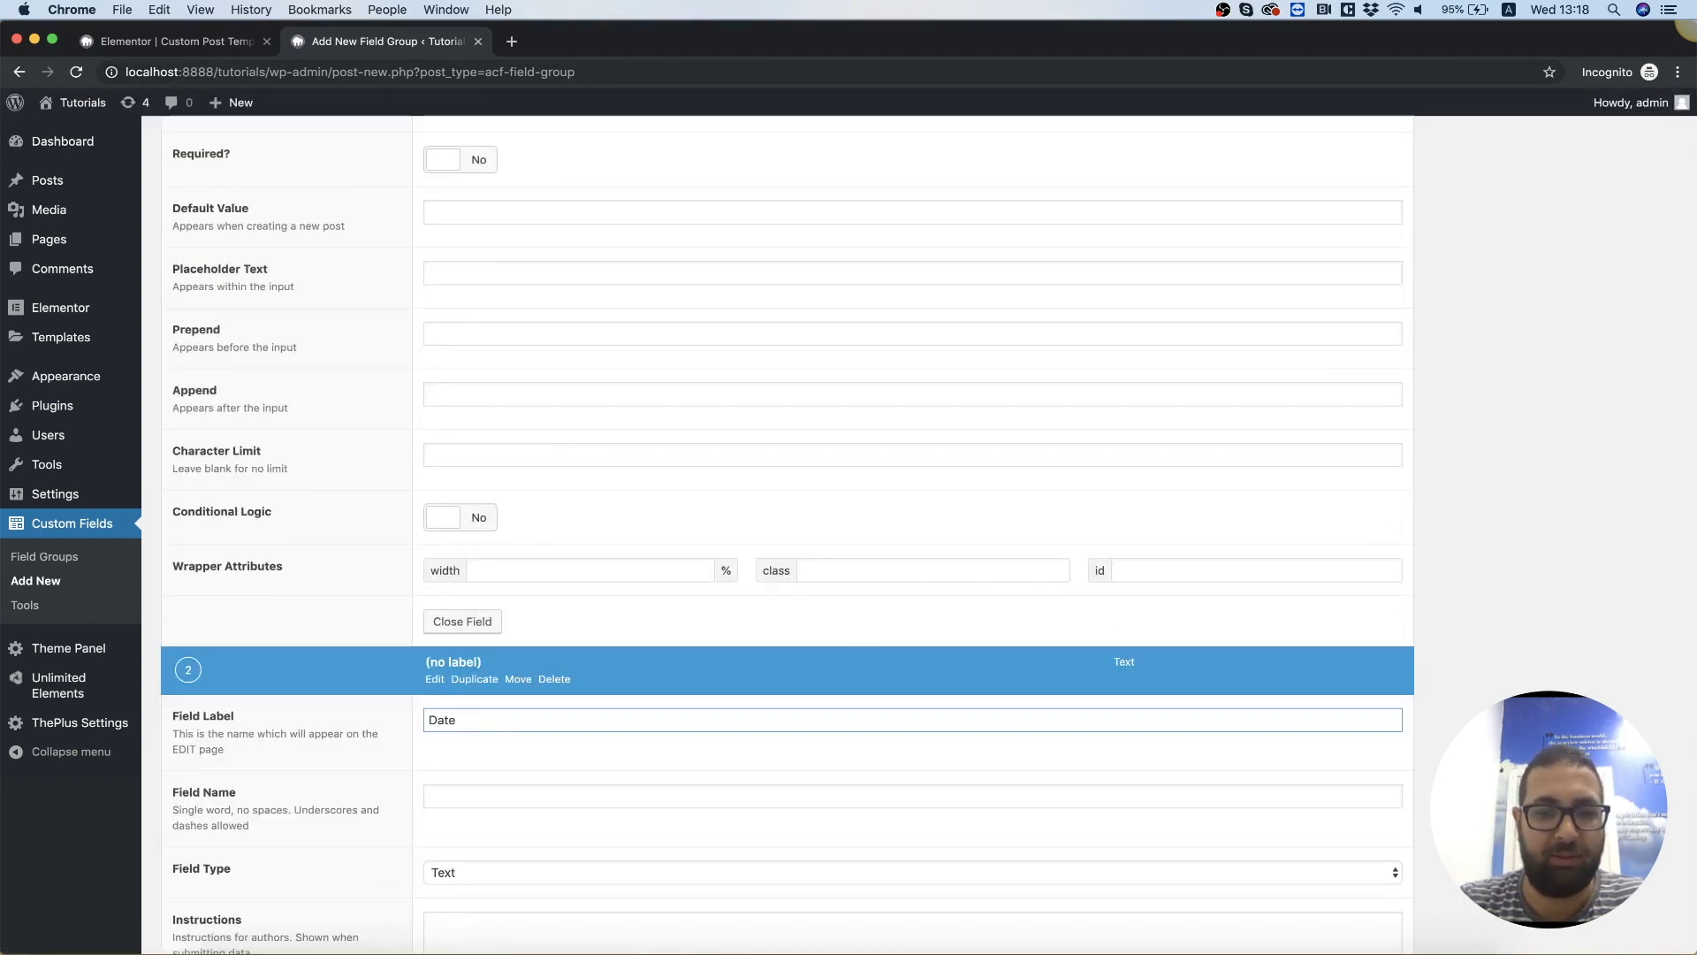
{"action": "type", "text": "Month"}
{"action": "scroll", "coordinate": [1185, 674], "scroll_direction": "down", "scroll_amount": 10}
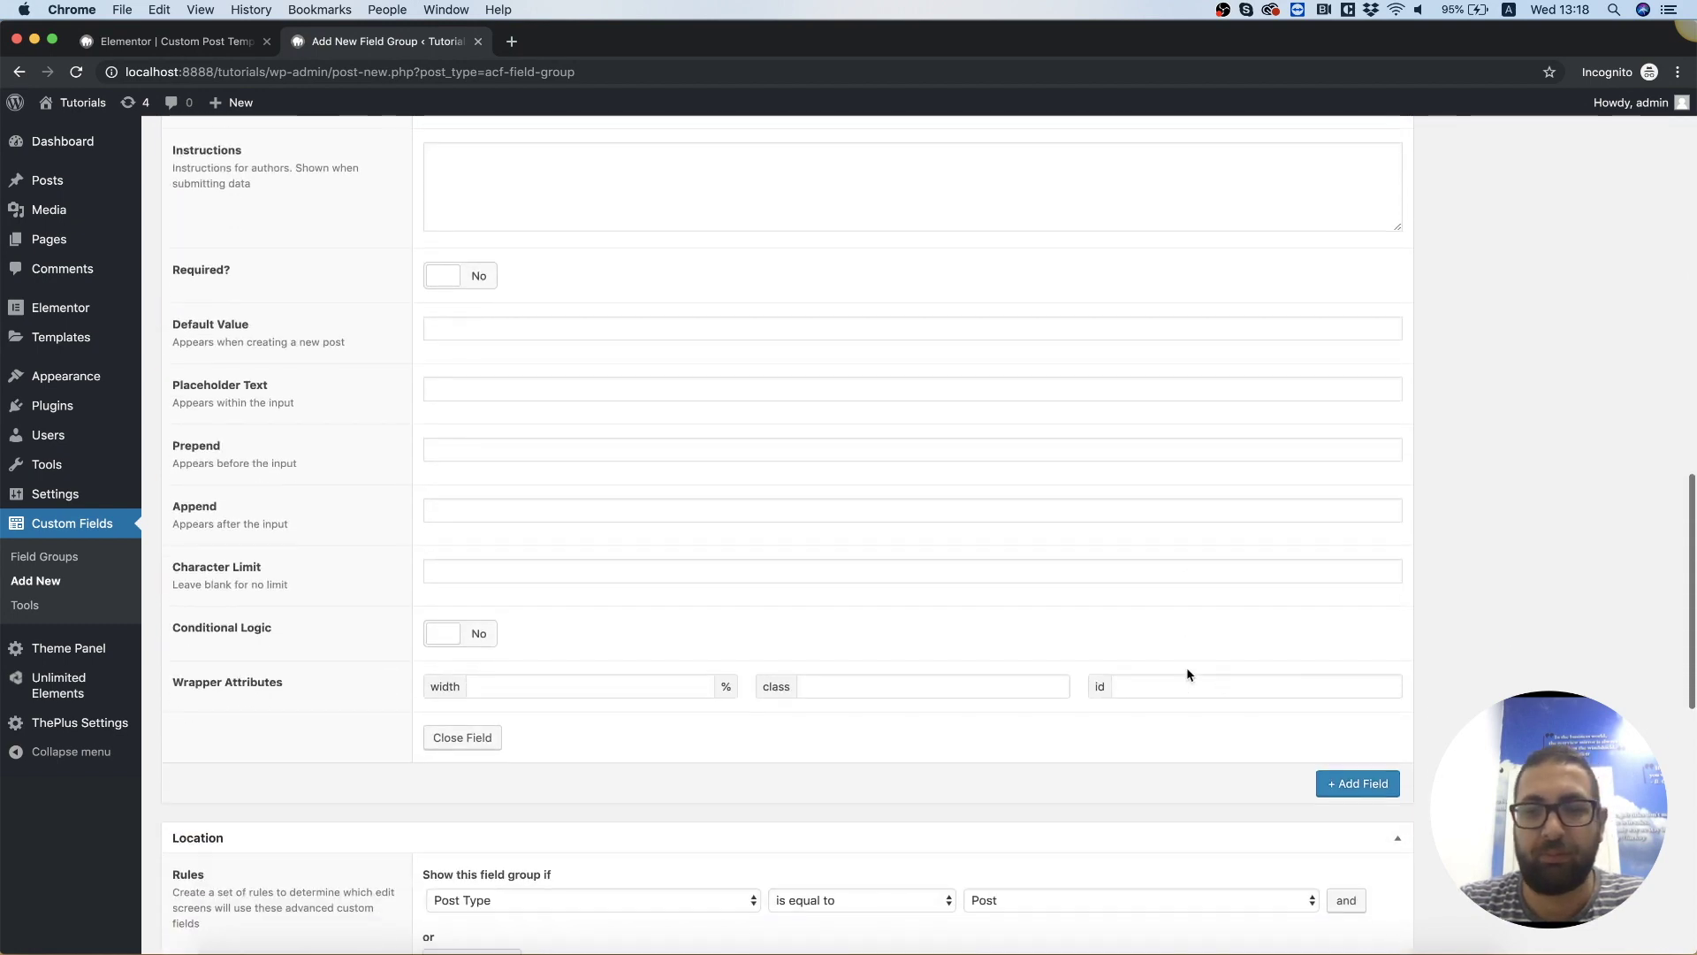
{"action": "left_click", "coordinate": [1361, 785]}
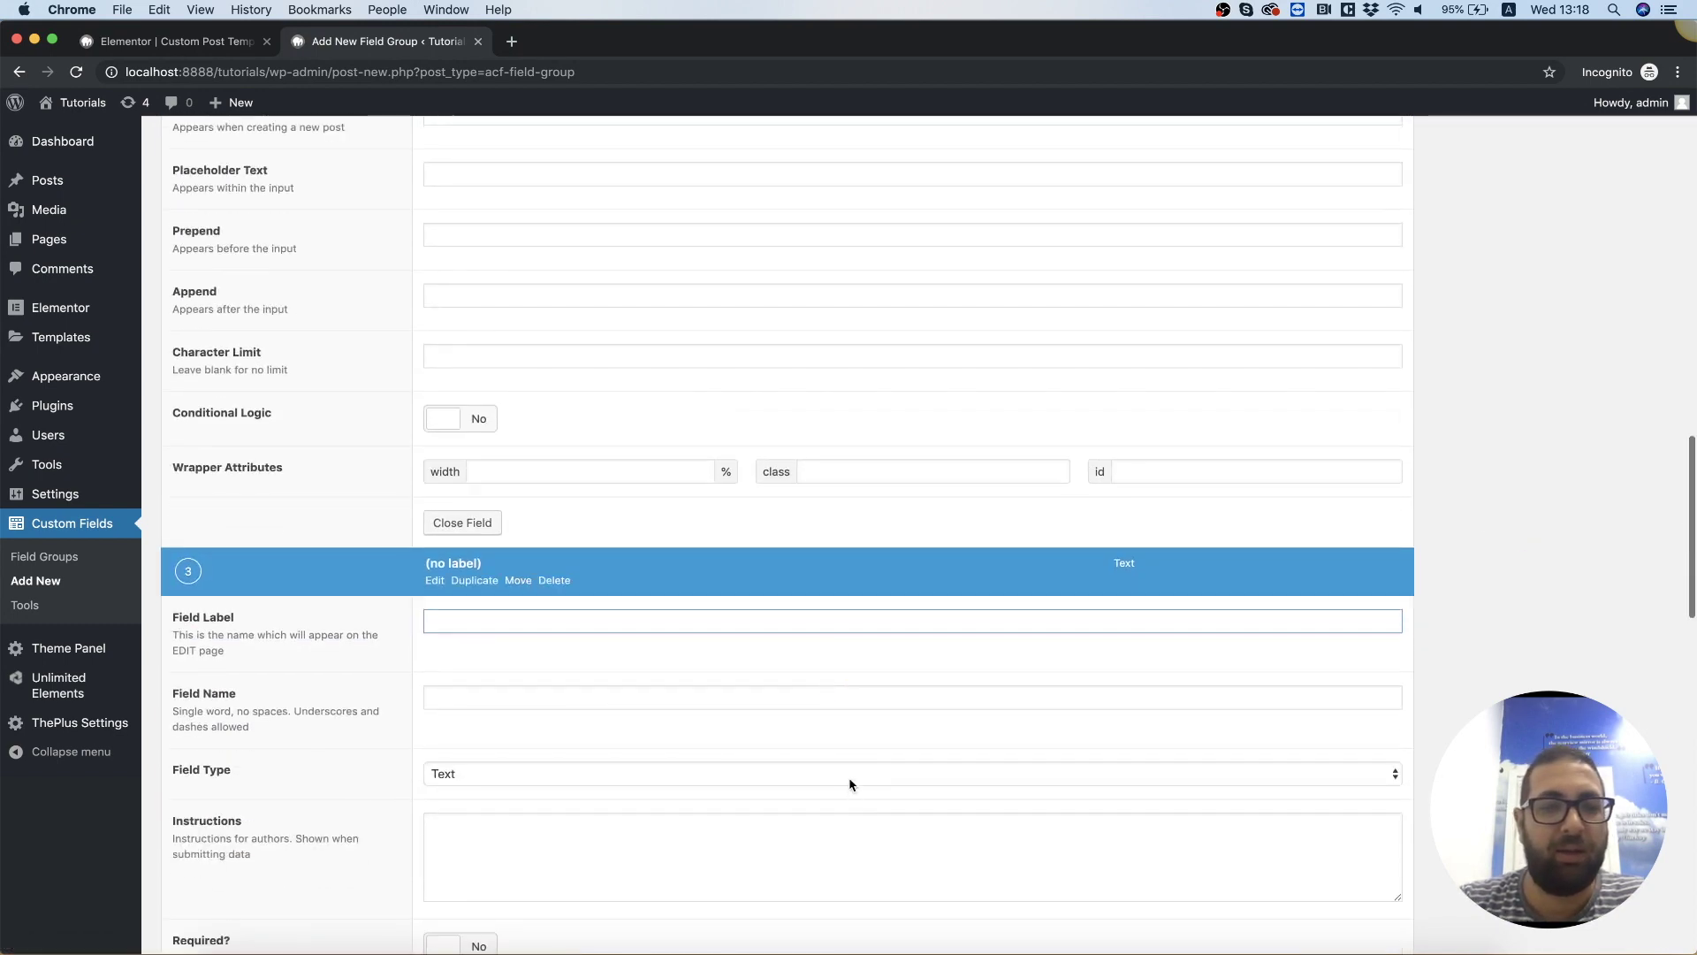
{"action": "type", "text": "Event "}
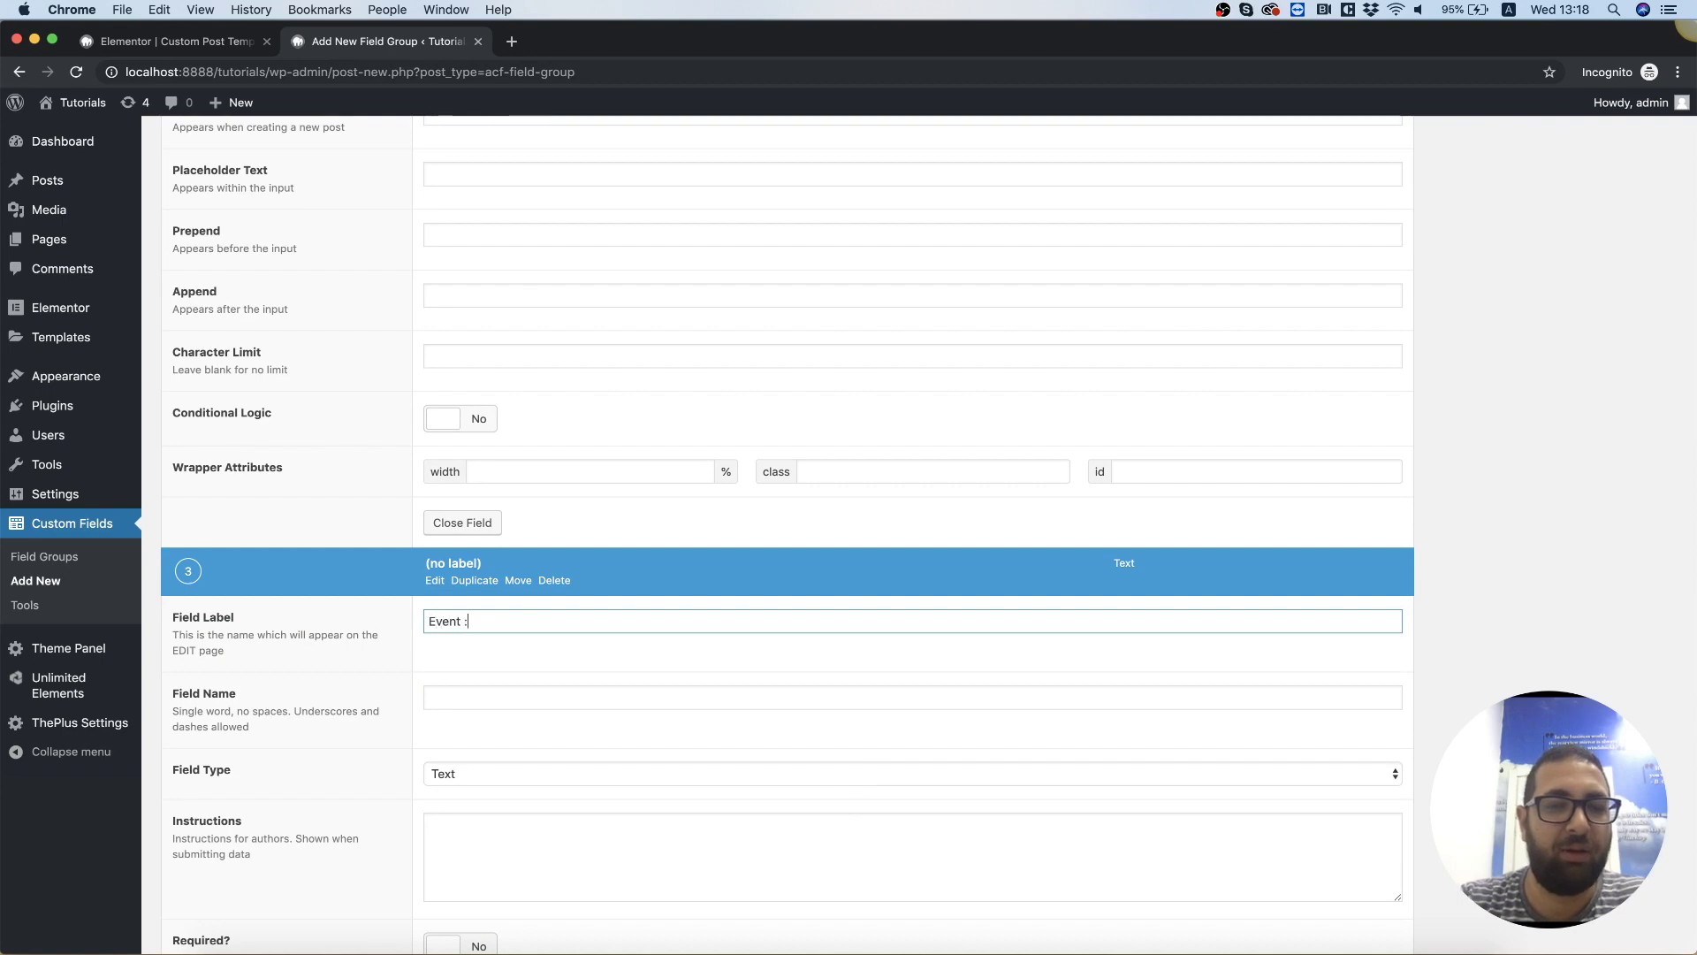
{"action": "type", "text": ":o"}
{"action": "type", "text": "ion"}
{"action": "scroll", "coordinate": [1085, 719], "scroll_direction": "down", "scroll_amount": 7}
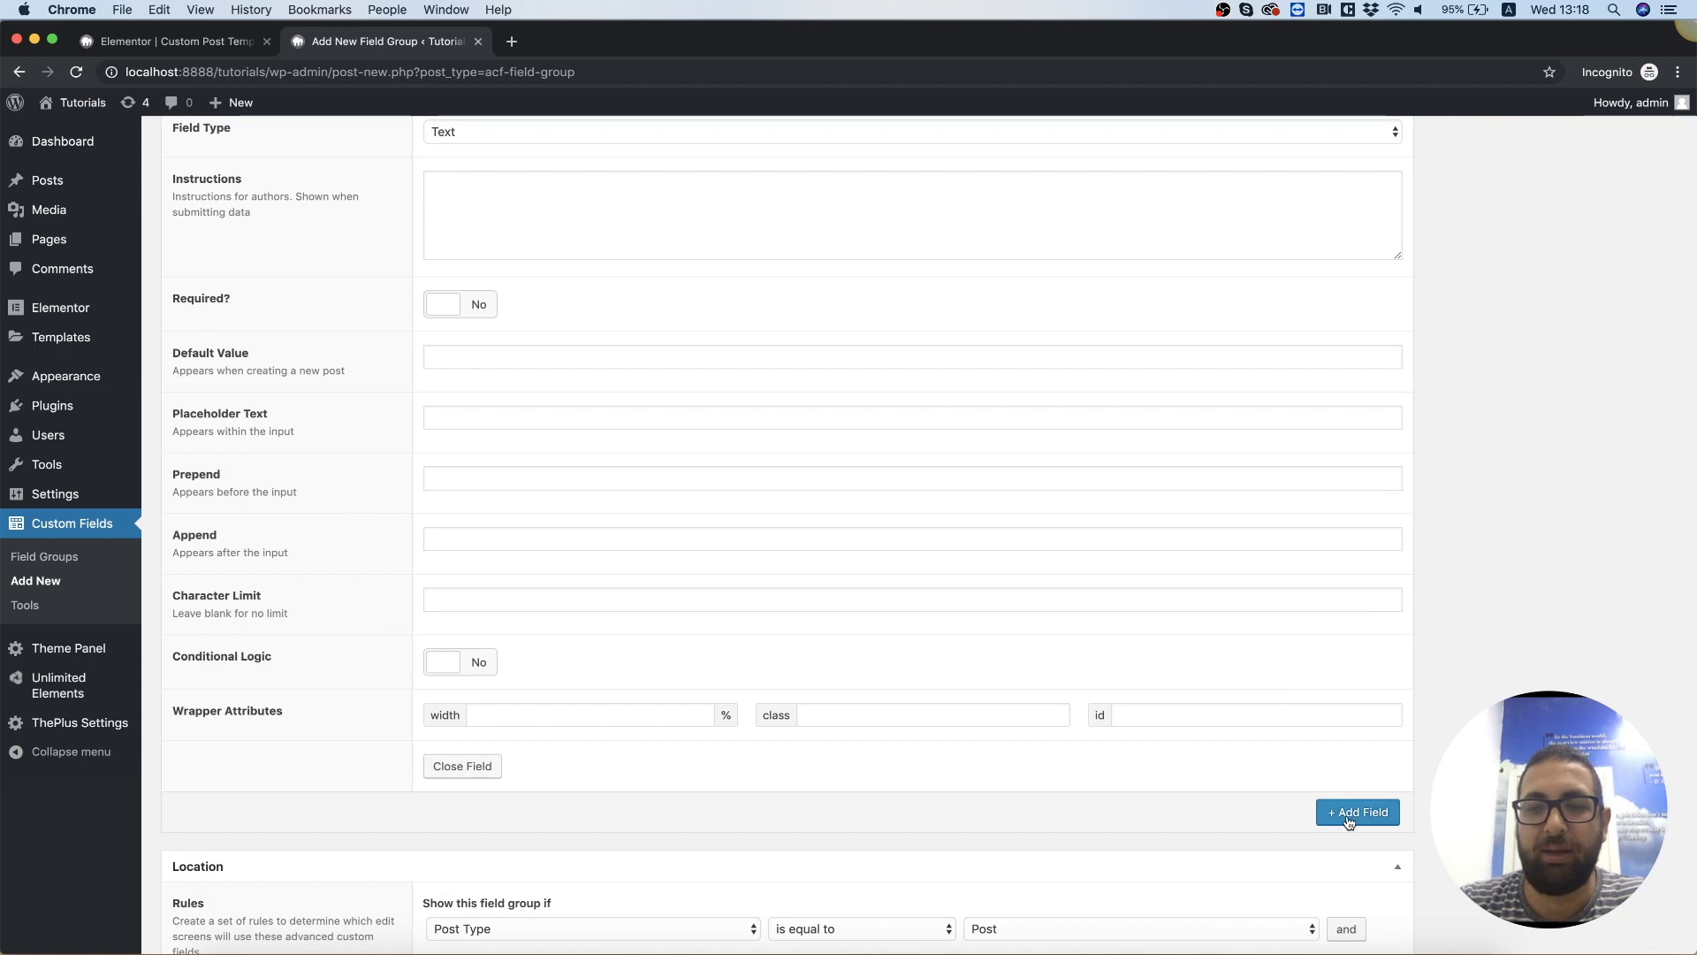
{"action": "left_click", "coordinate": [1350, 822]}
{"action": "scroll", "coordinate": [598, 666], "scroll_direction": "down", "scroll_amount": 3}
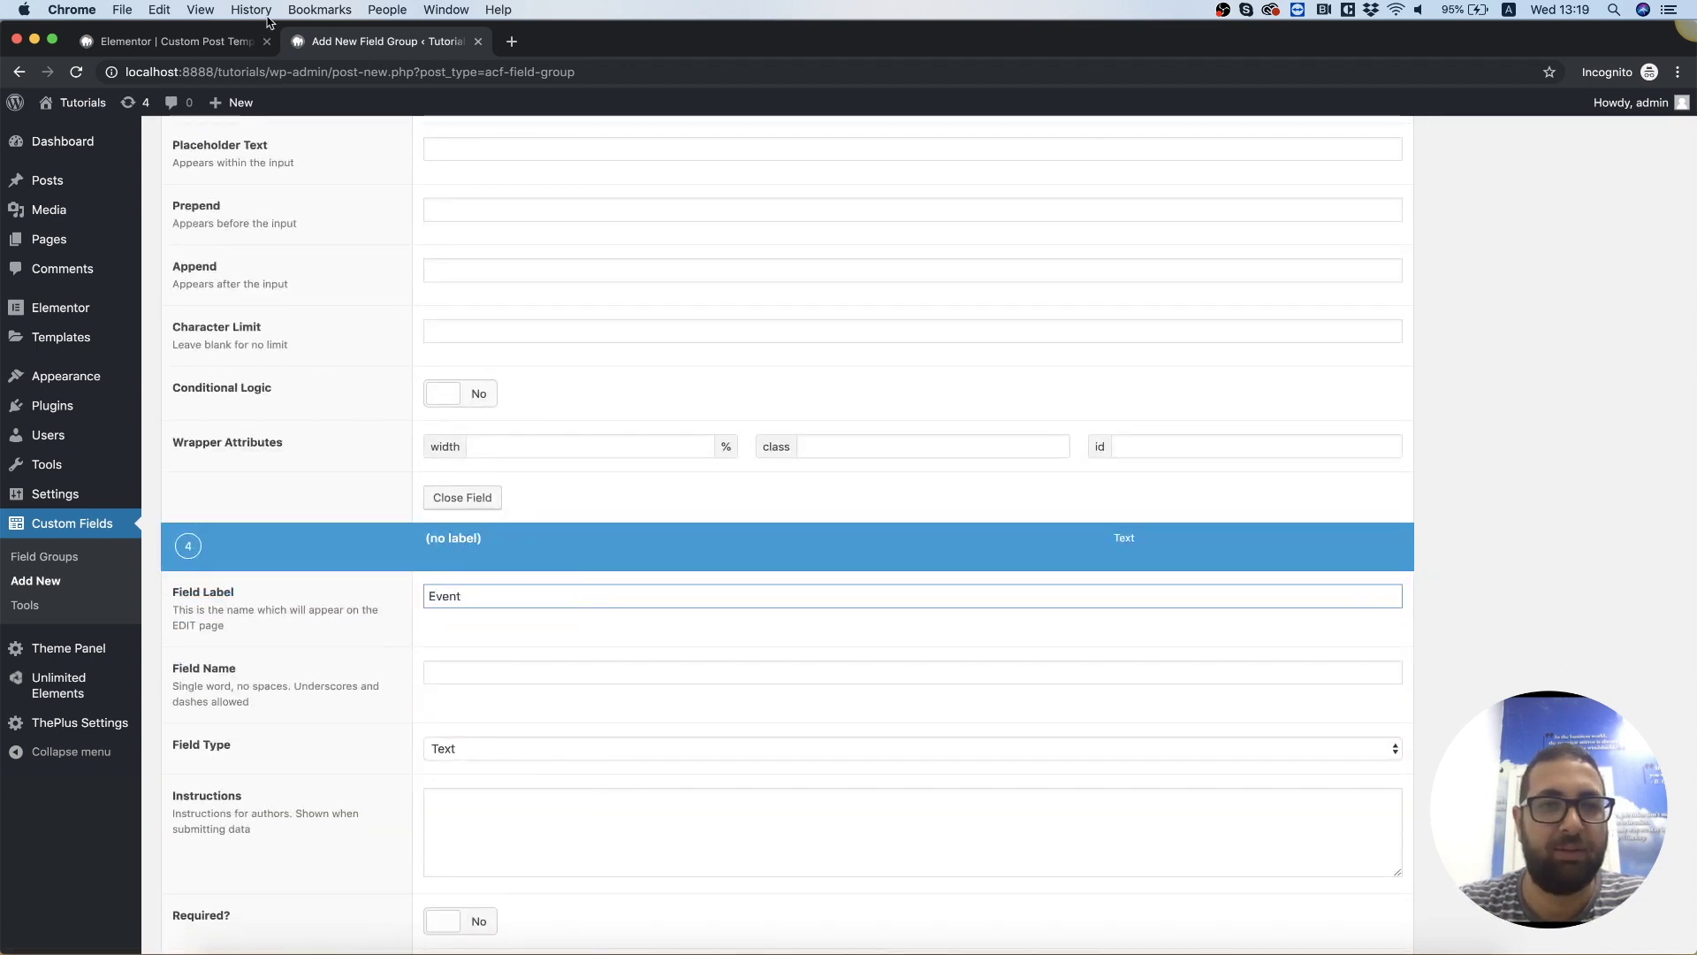
Publish the Custom Event Fields field group.
{"action": "left_click", "coordinate": [191, 42]}
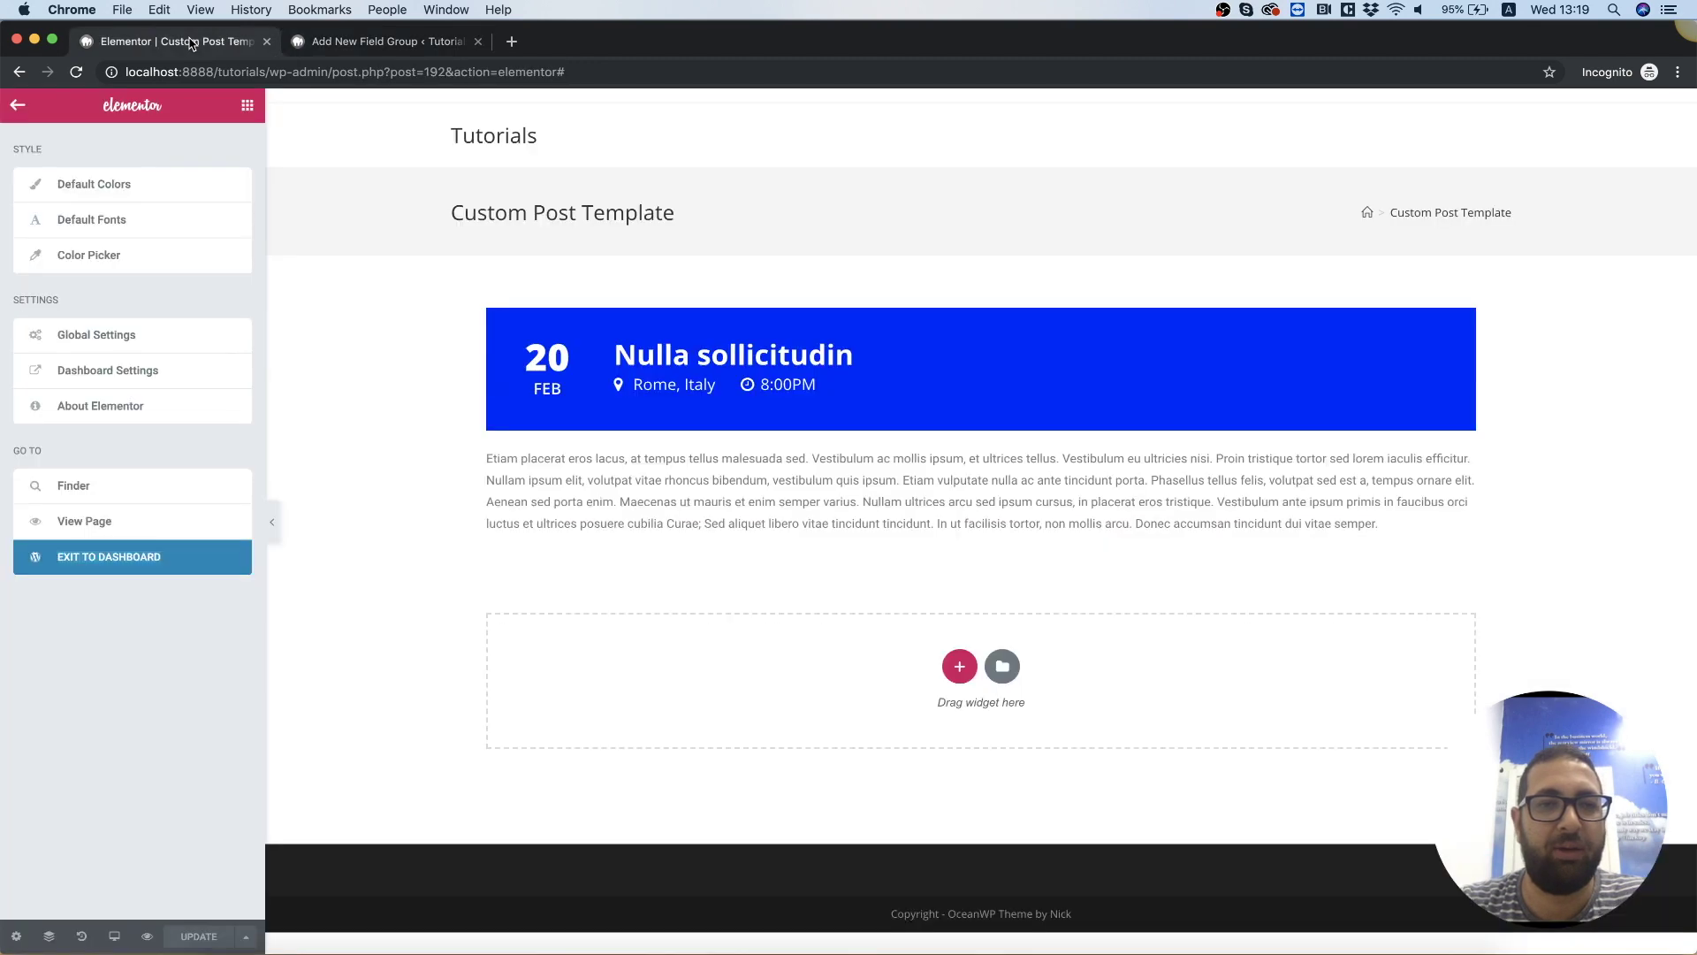
{"action": "left_click", "coordinate": [411, 40]}
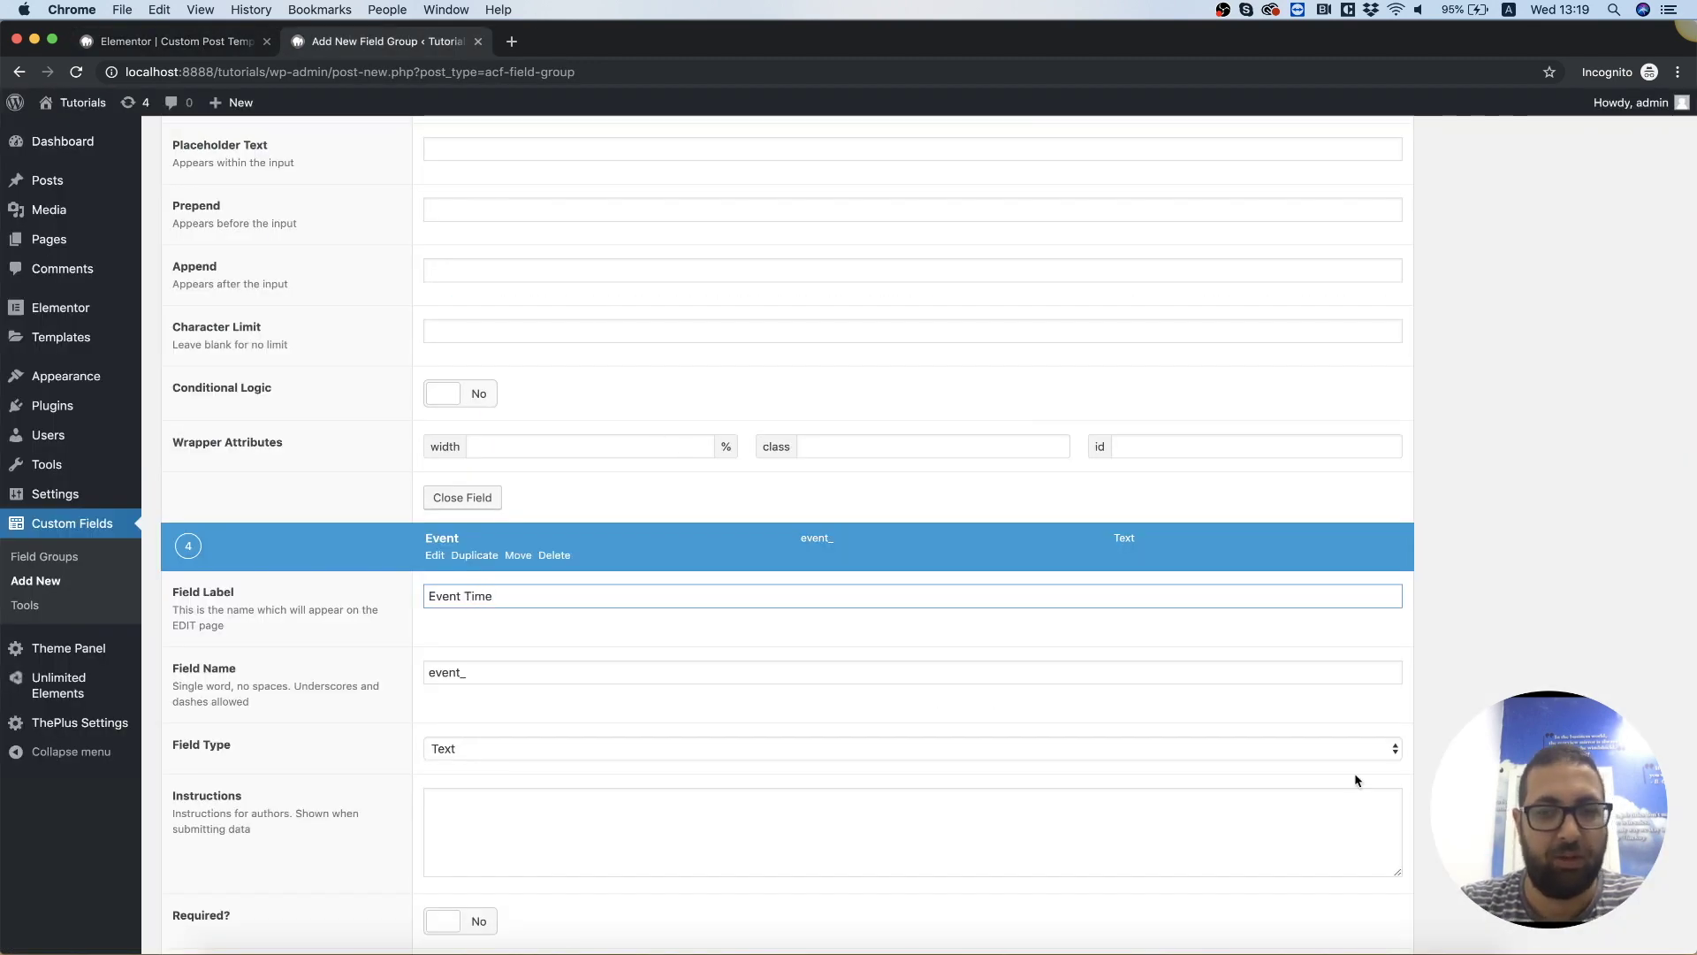
{"action": "scroll", "coordinate": [1356, 778], "scroll_direction": "down", "scroll_amount": 7}
{"action": "scroll", "coordinate": [1357, 745], "scroll_direction": "up", "scroll_amount": 12}
{"action": "scroll", "coordinate": [1356, 745], "scroll_direction": "up", "scroll_amount": 10}
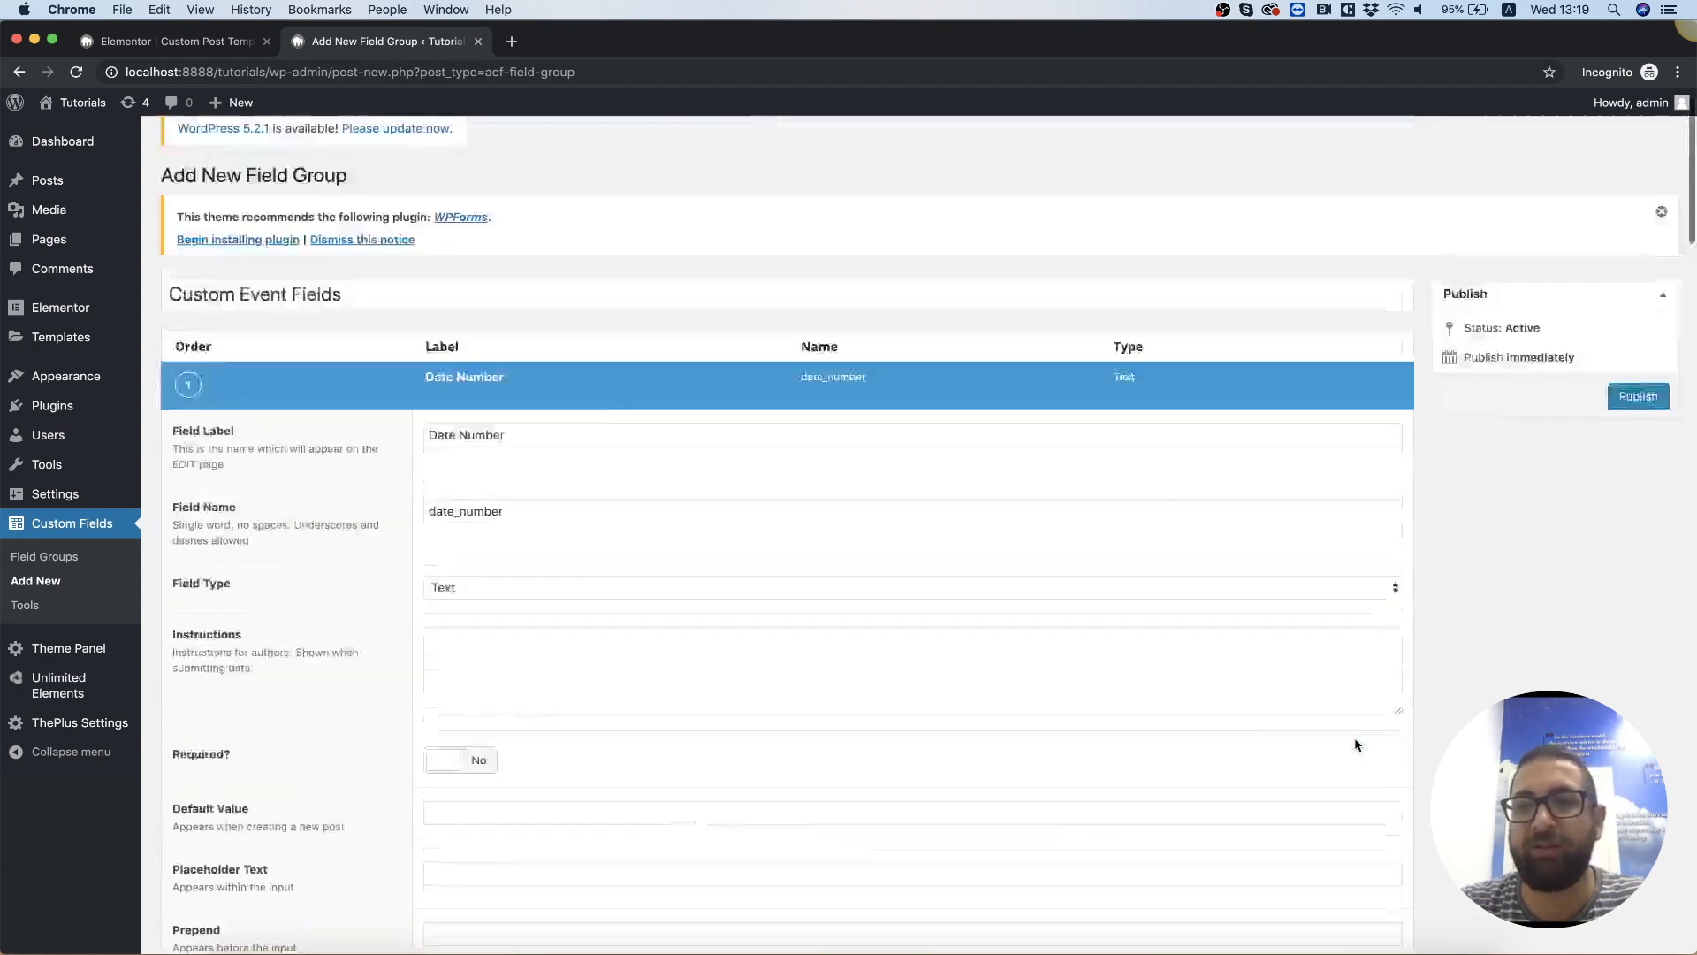
{"action": "left_click", "coordinate": [1635, 423]}
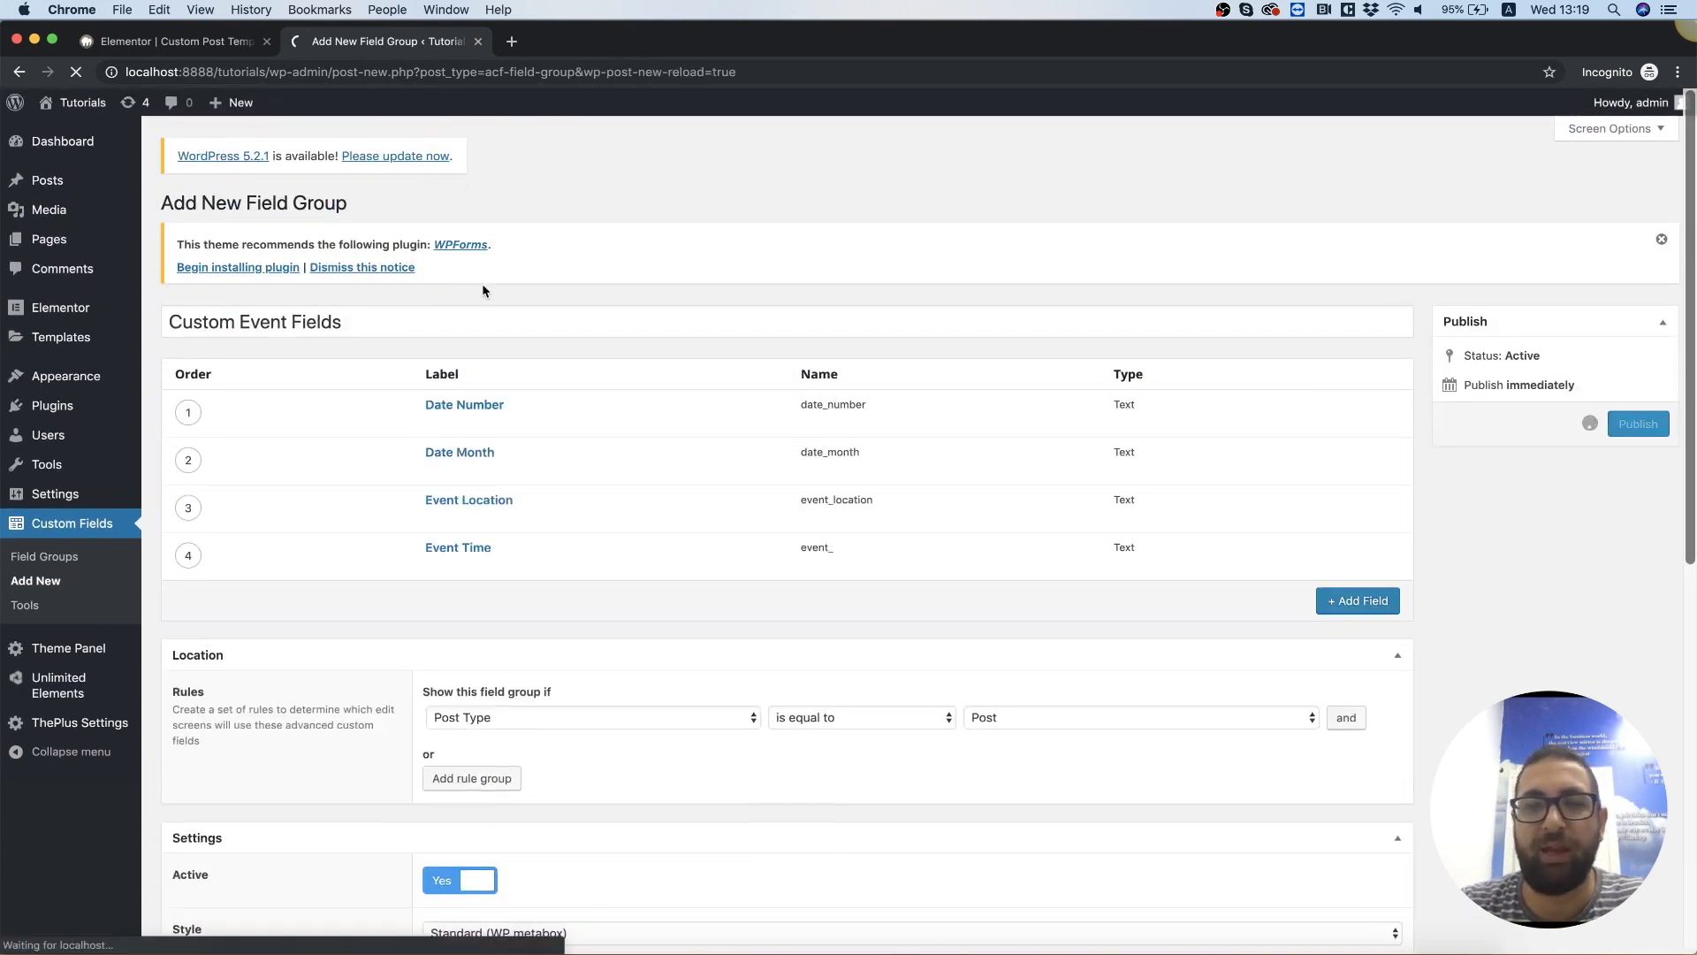
Open the Nulla sollicitudin post for editing.
{"action": "mouse_move", "coordinate": [42, 221]}
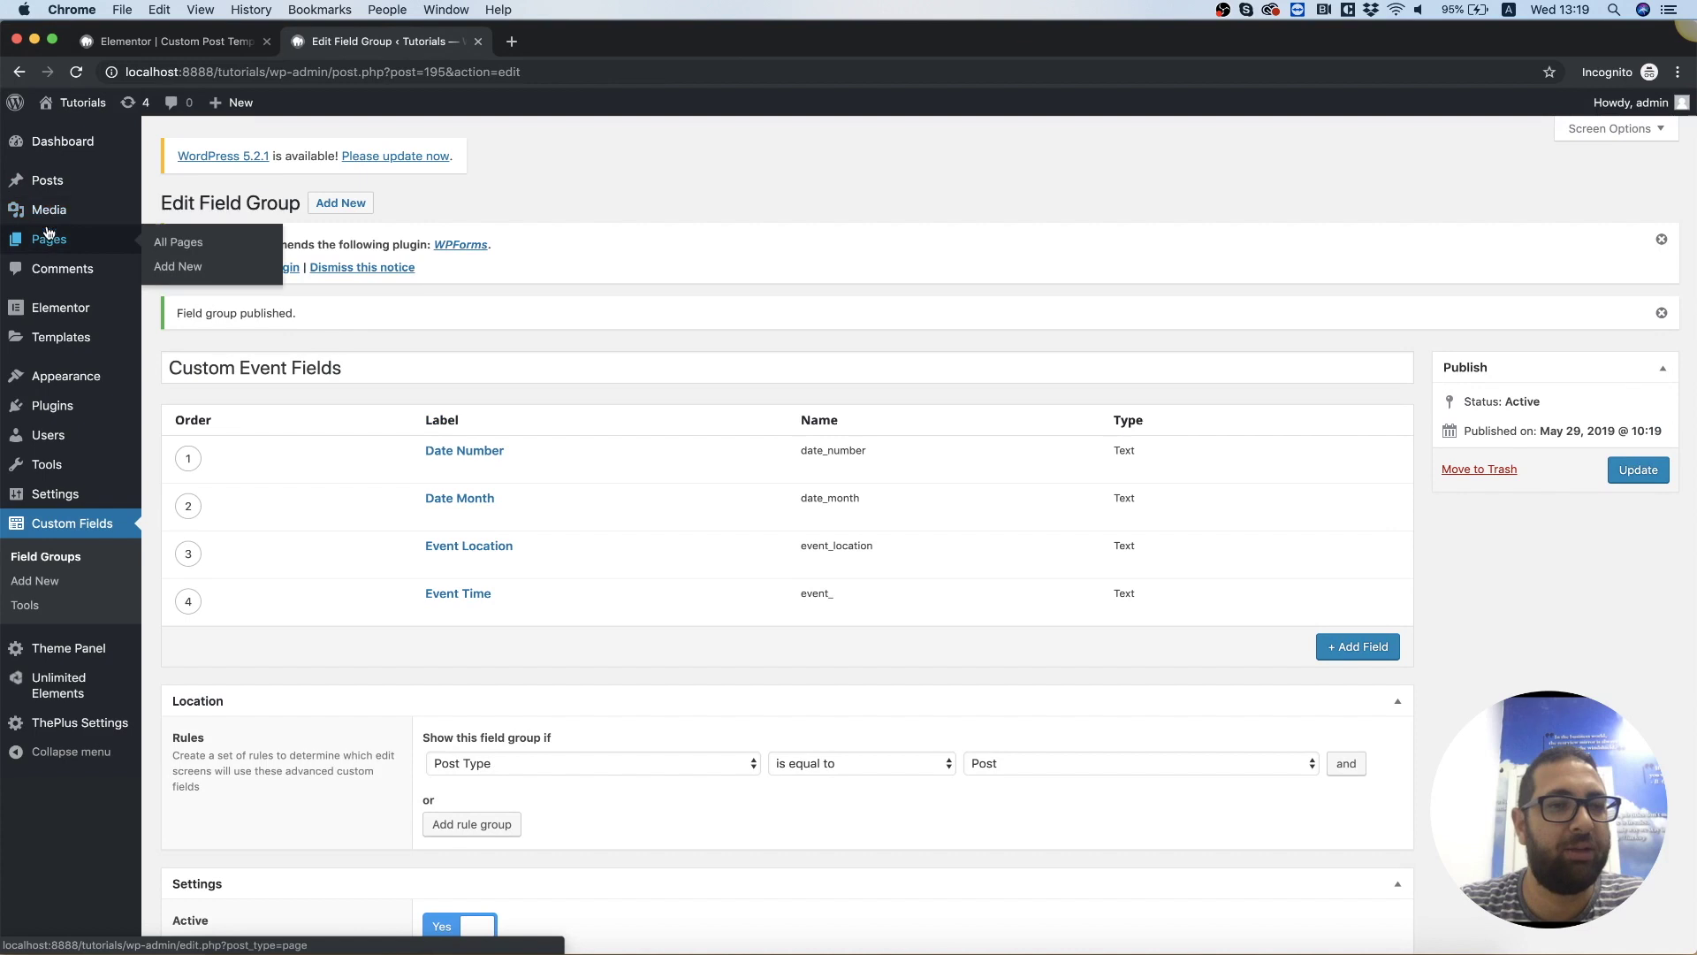
{"action": "left_click", "coordinate": [48, 184]}
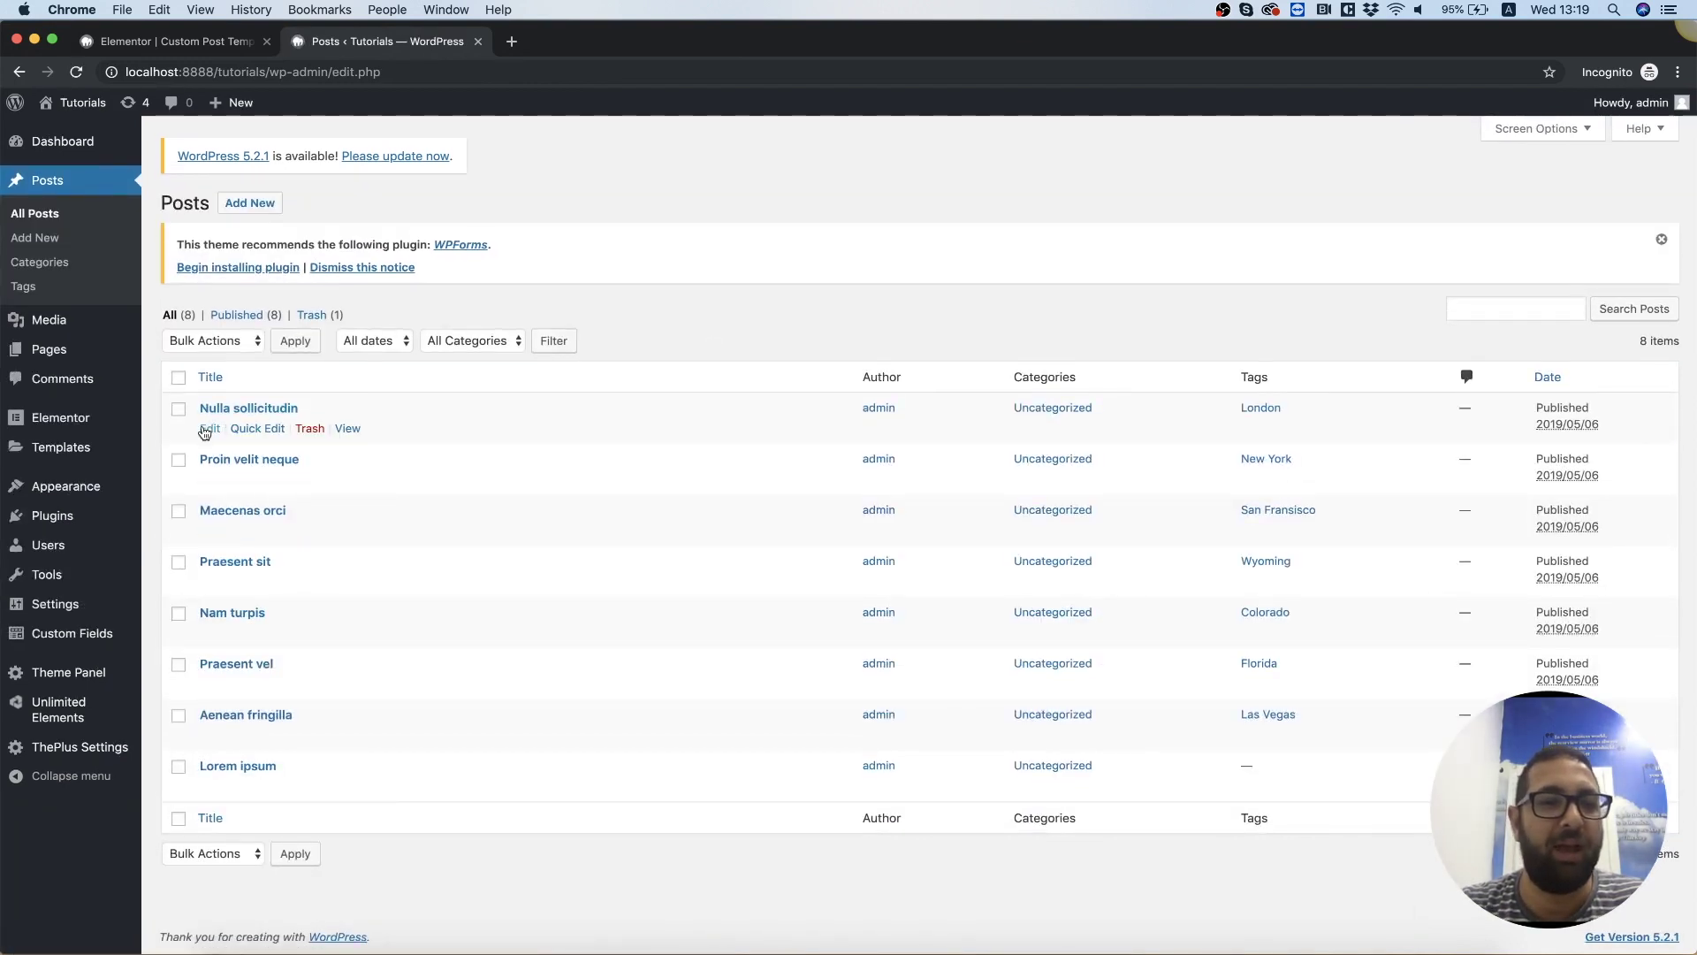
{"action": "left_click", "coordinate": [210, 428]}
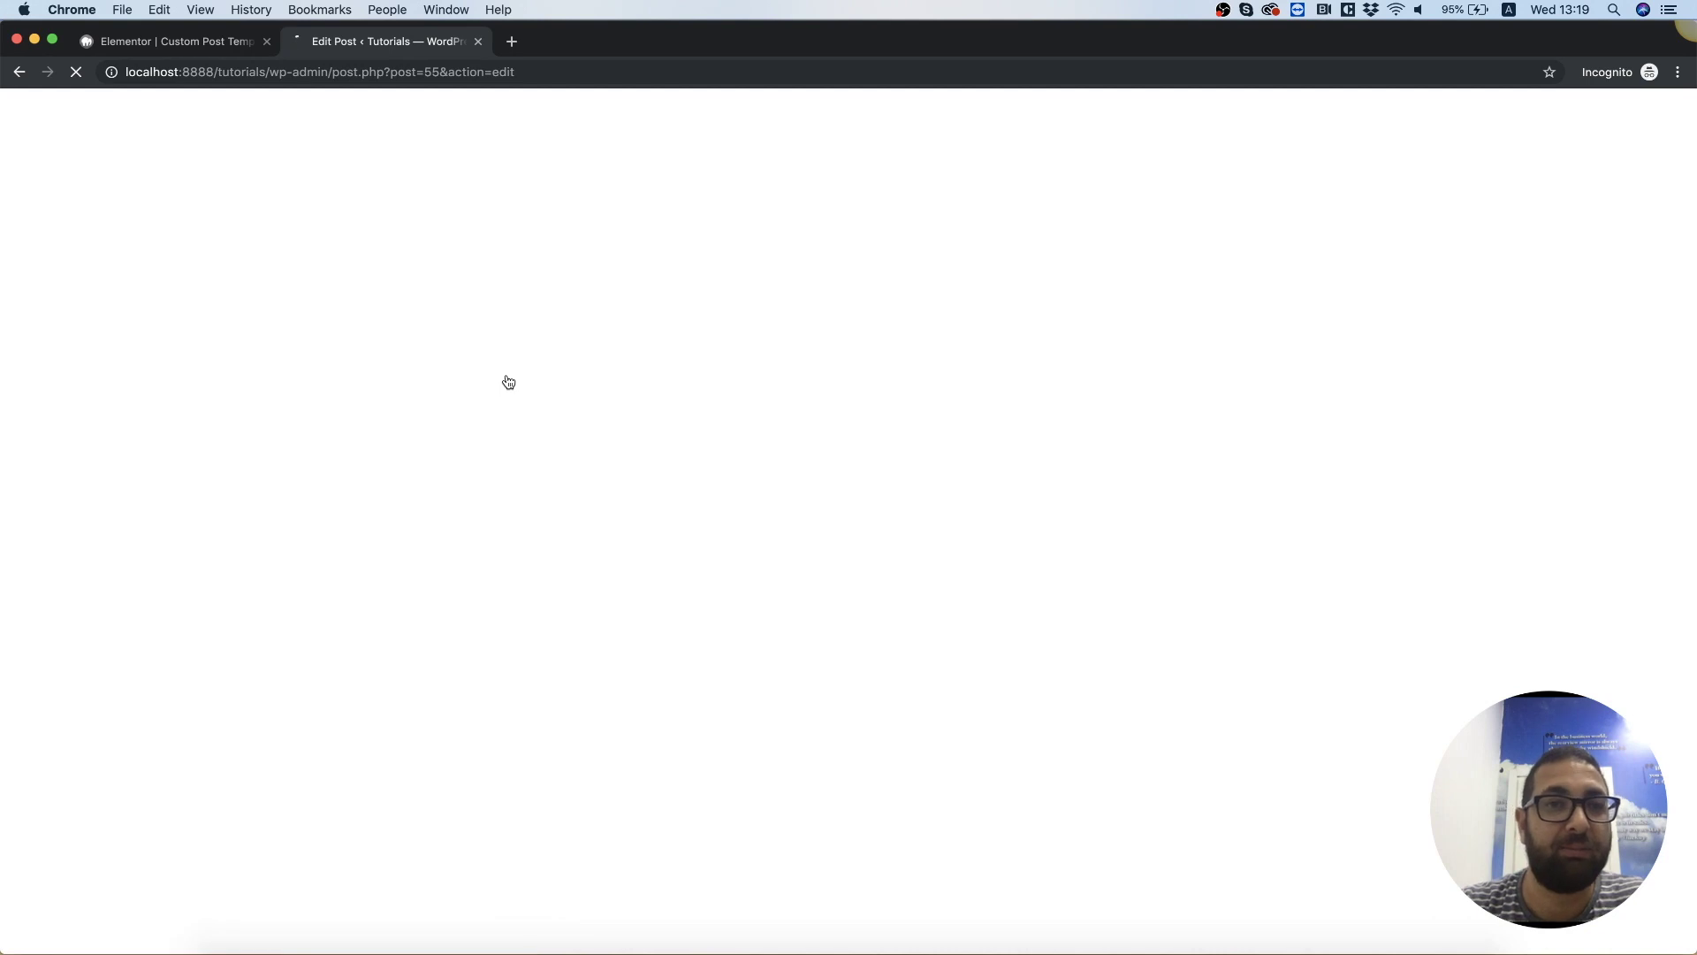
Fill the post's event fields with 15, April, New York, 12:00 PM and update it.
{"action": "scroll", "coordinate": [508, 382], "scroll_direction": "down", "scroll_amount": 5}
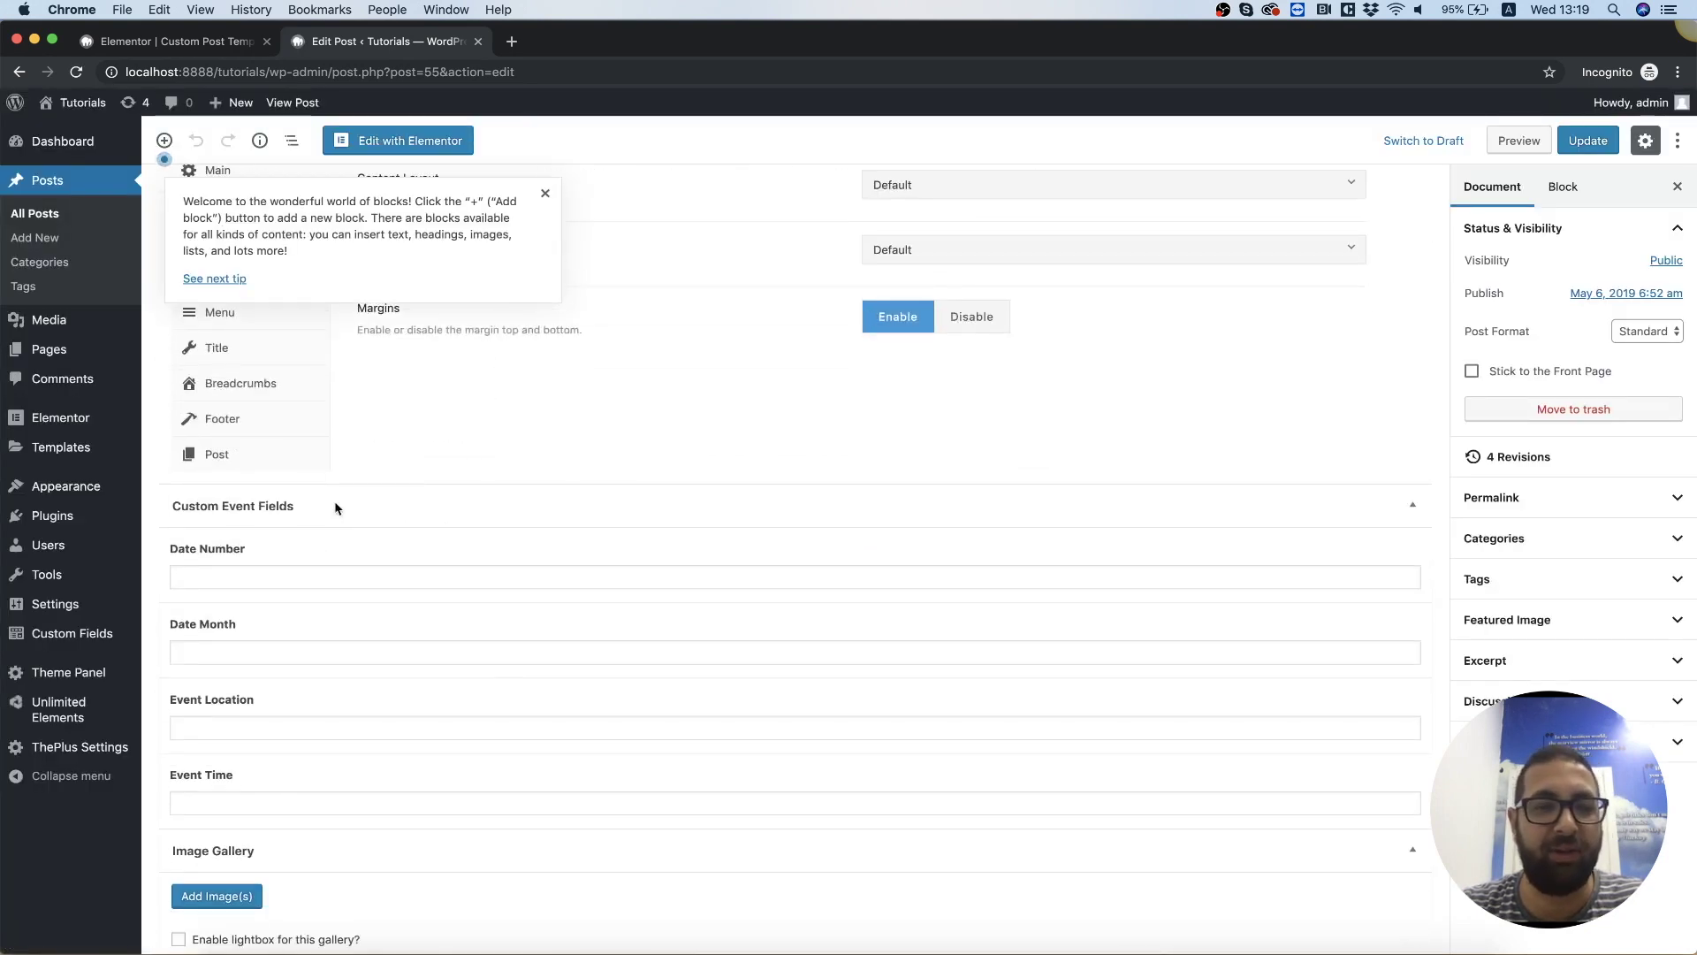
{"action": "left_click", "coordinate": [215, 580]}
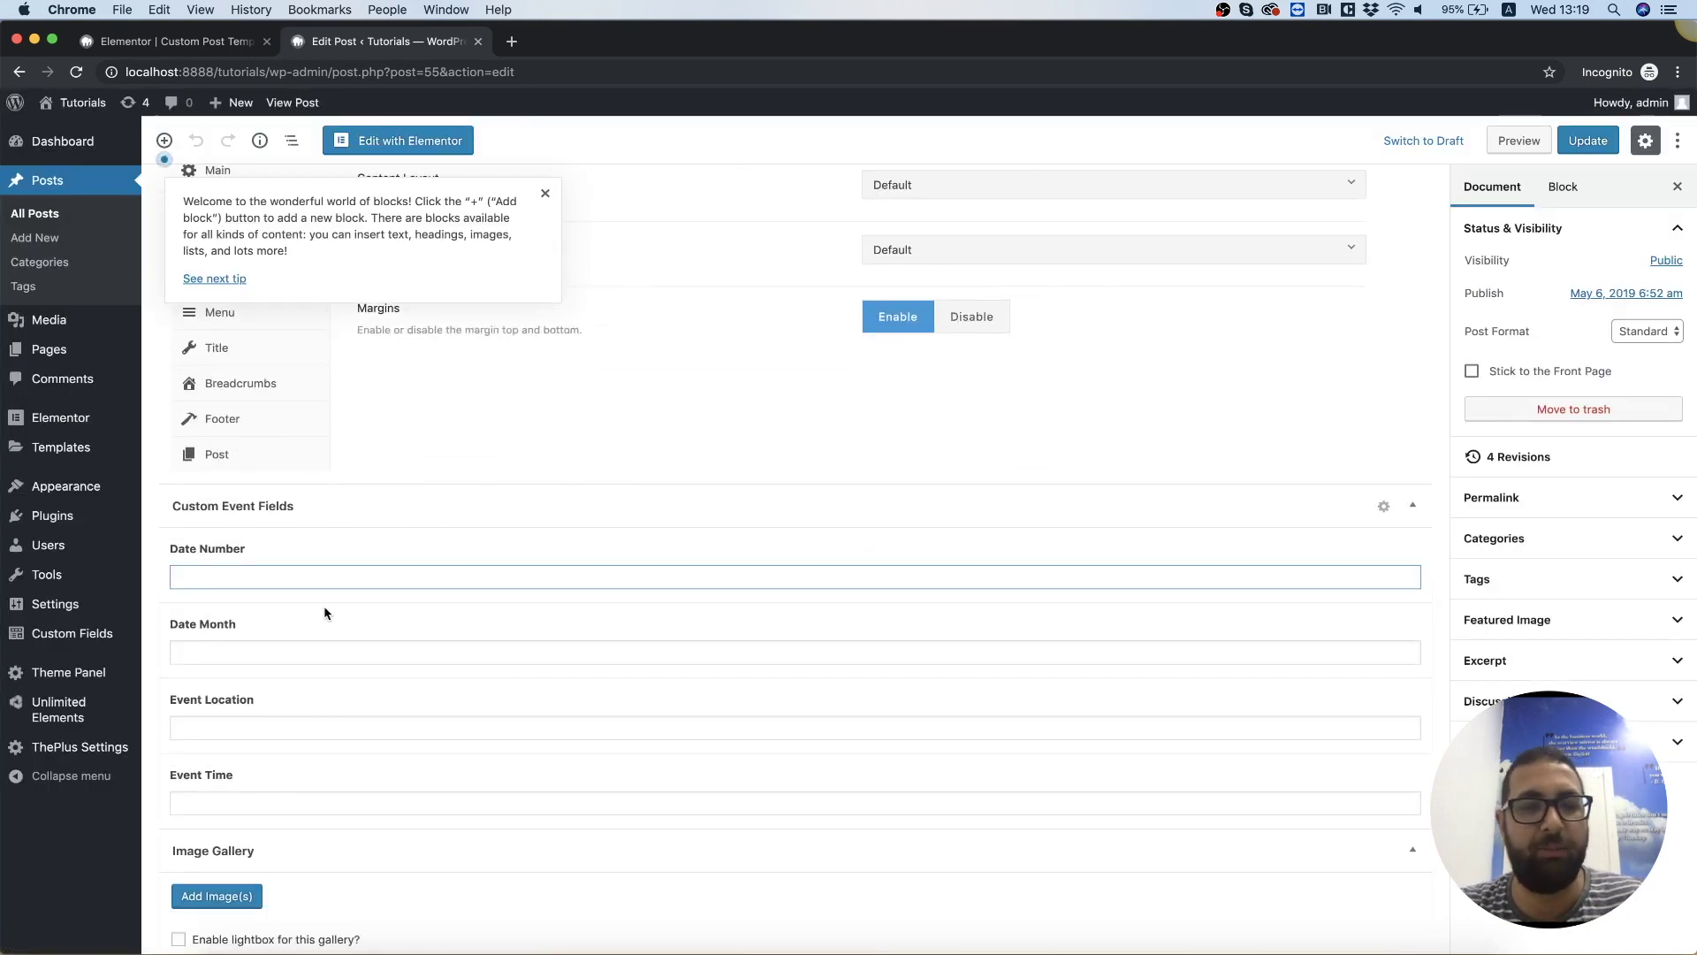
{"action": "left_click", "coordinate": [195, 656]}
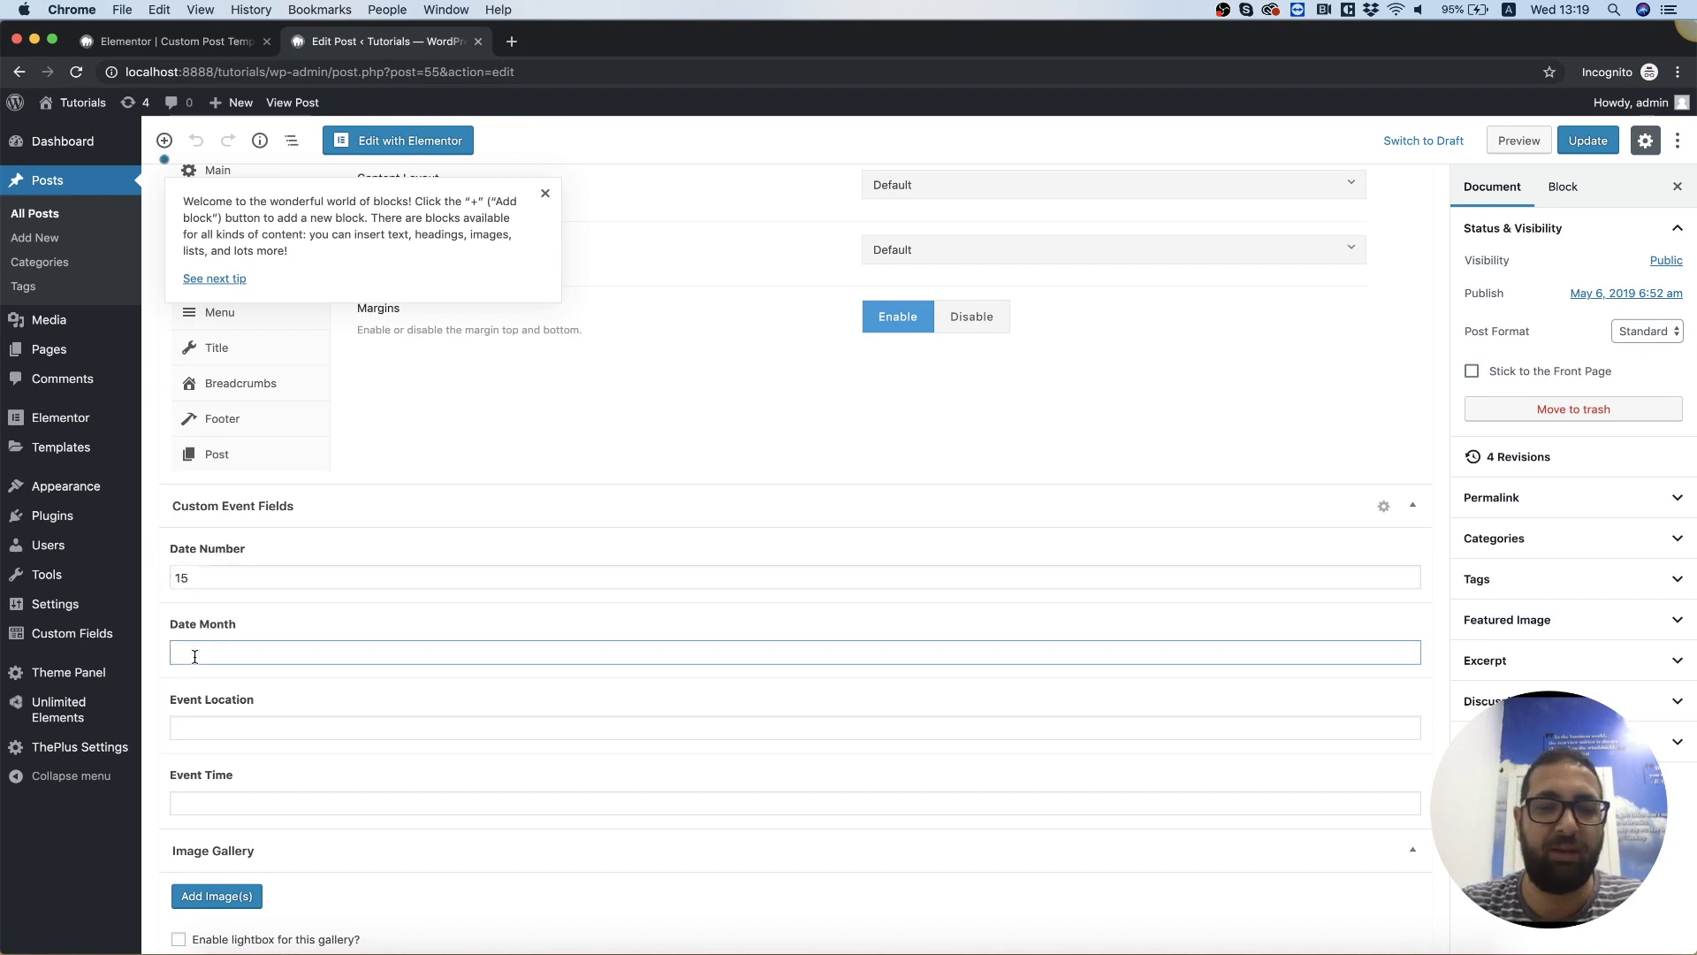
{"action": "type", "text": "April"}
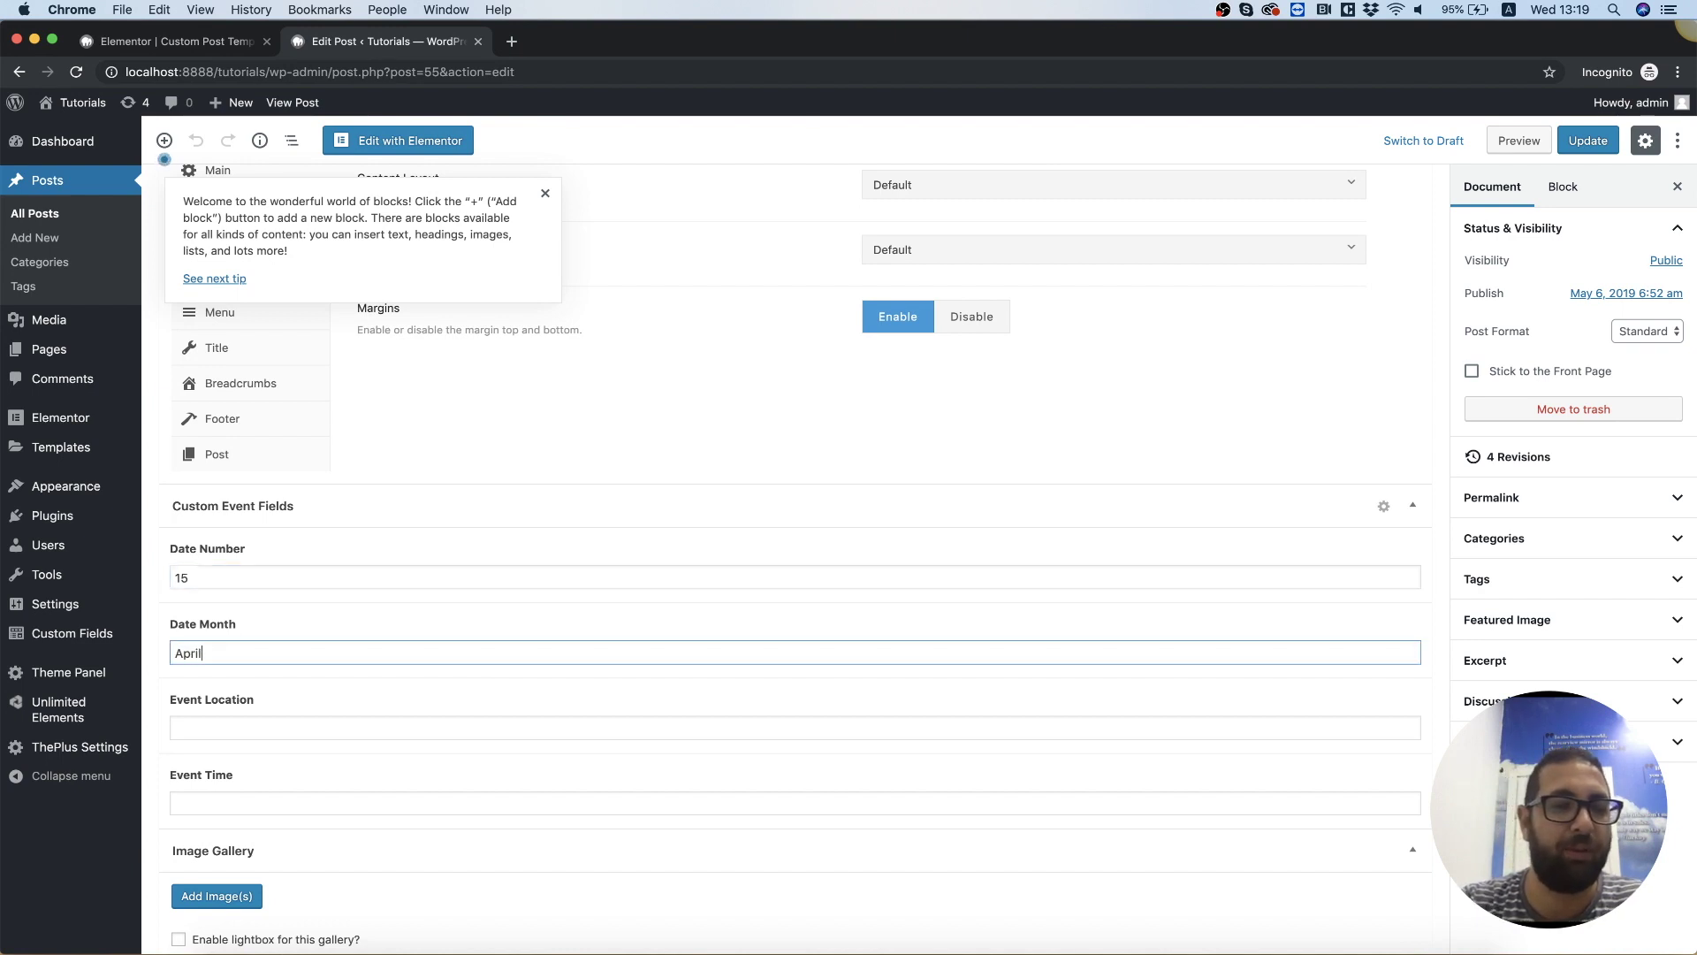
{"action": "left_click", "coordinate": [283, 725]}
{"action": "type", "text": "New "}
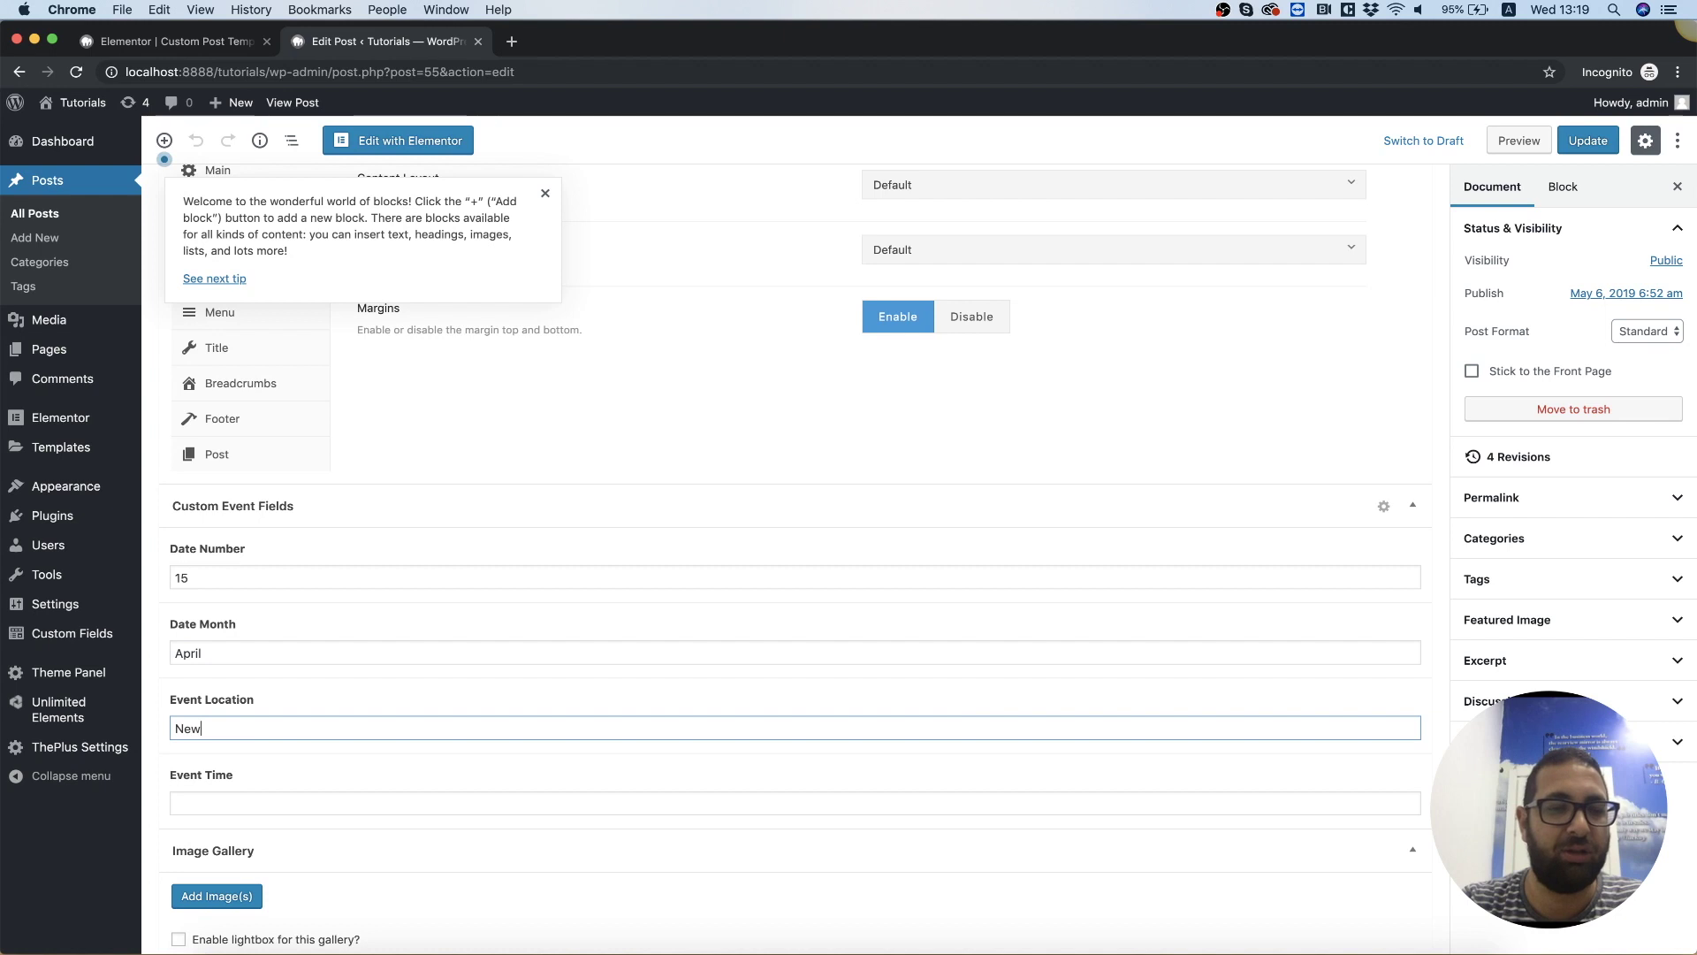
{"action": "type", "text": "York"}
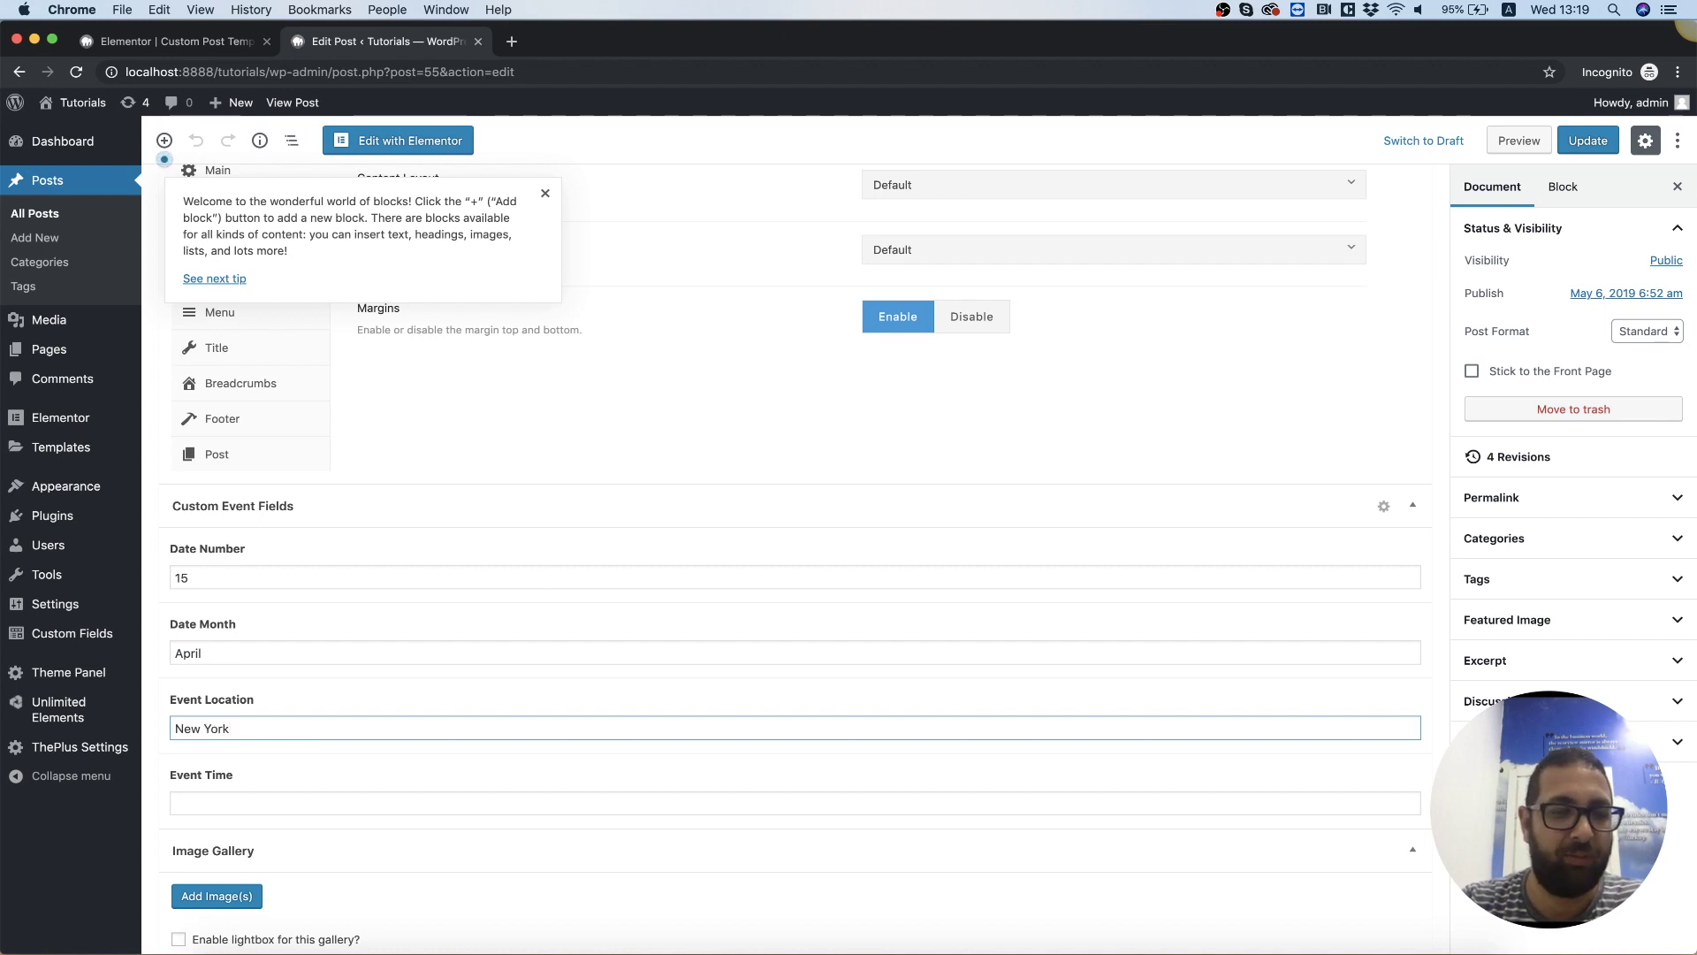
{"action": "left_click", "coordinate": [292, 804]}
{"action": "type", "text": "12"}
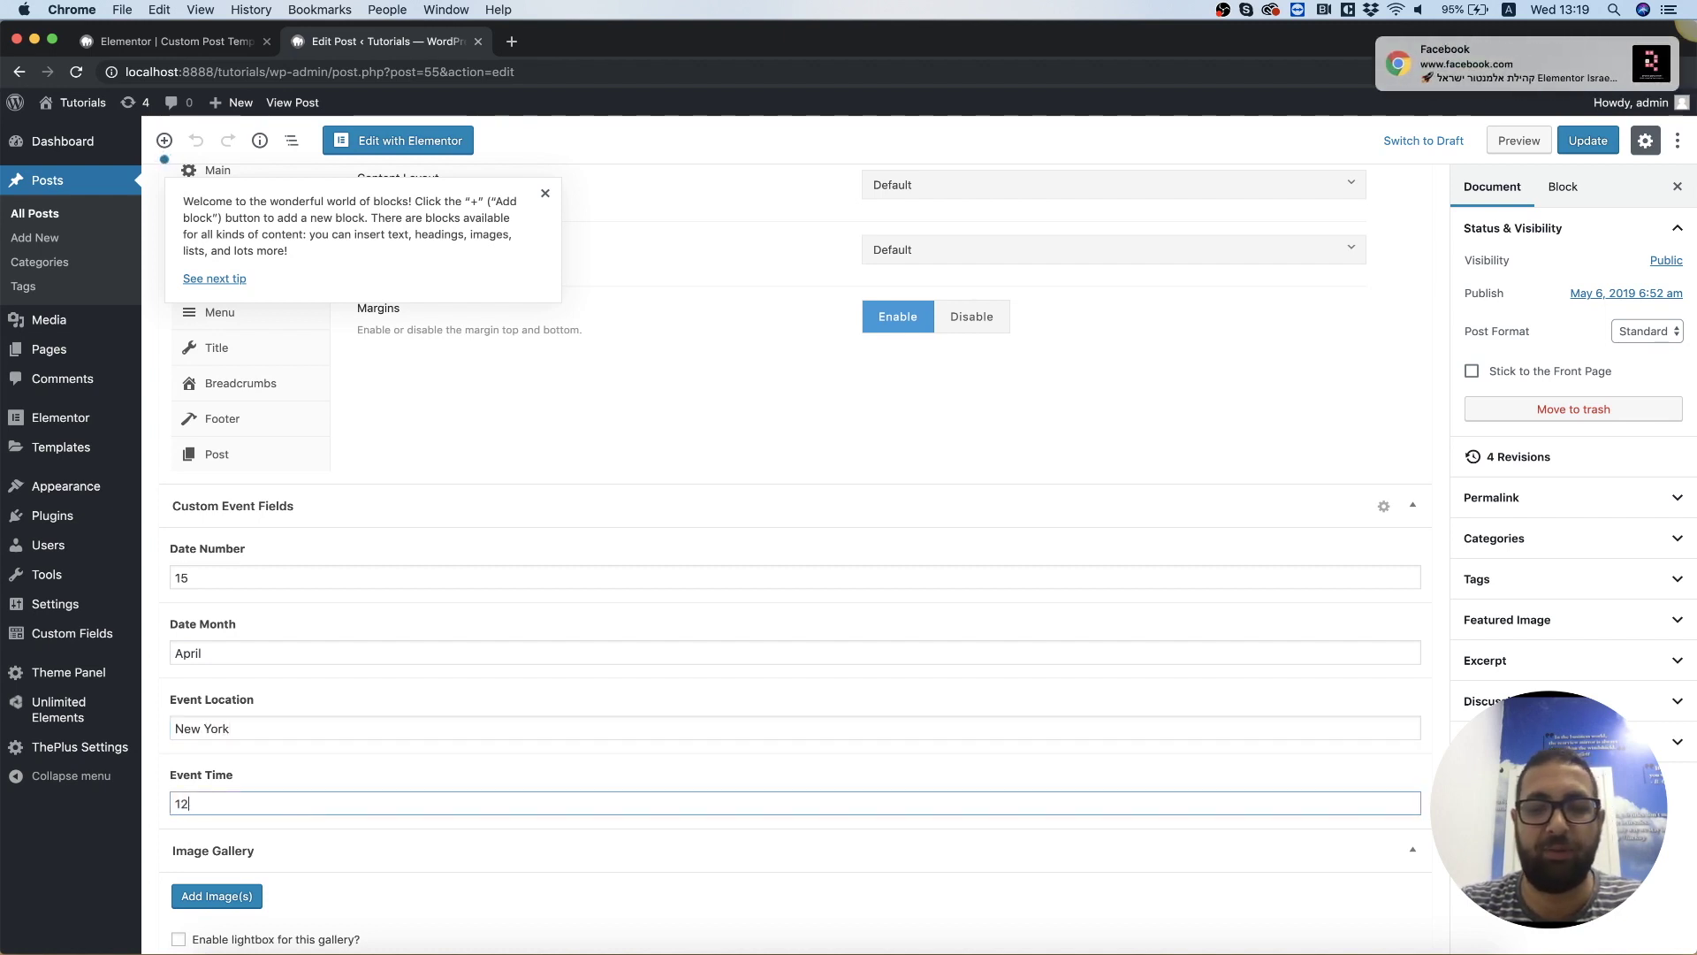
{"action": "type", "text": ":00"}
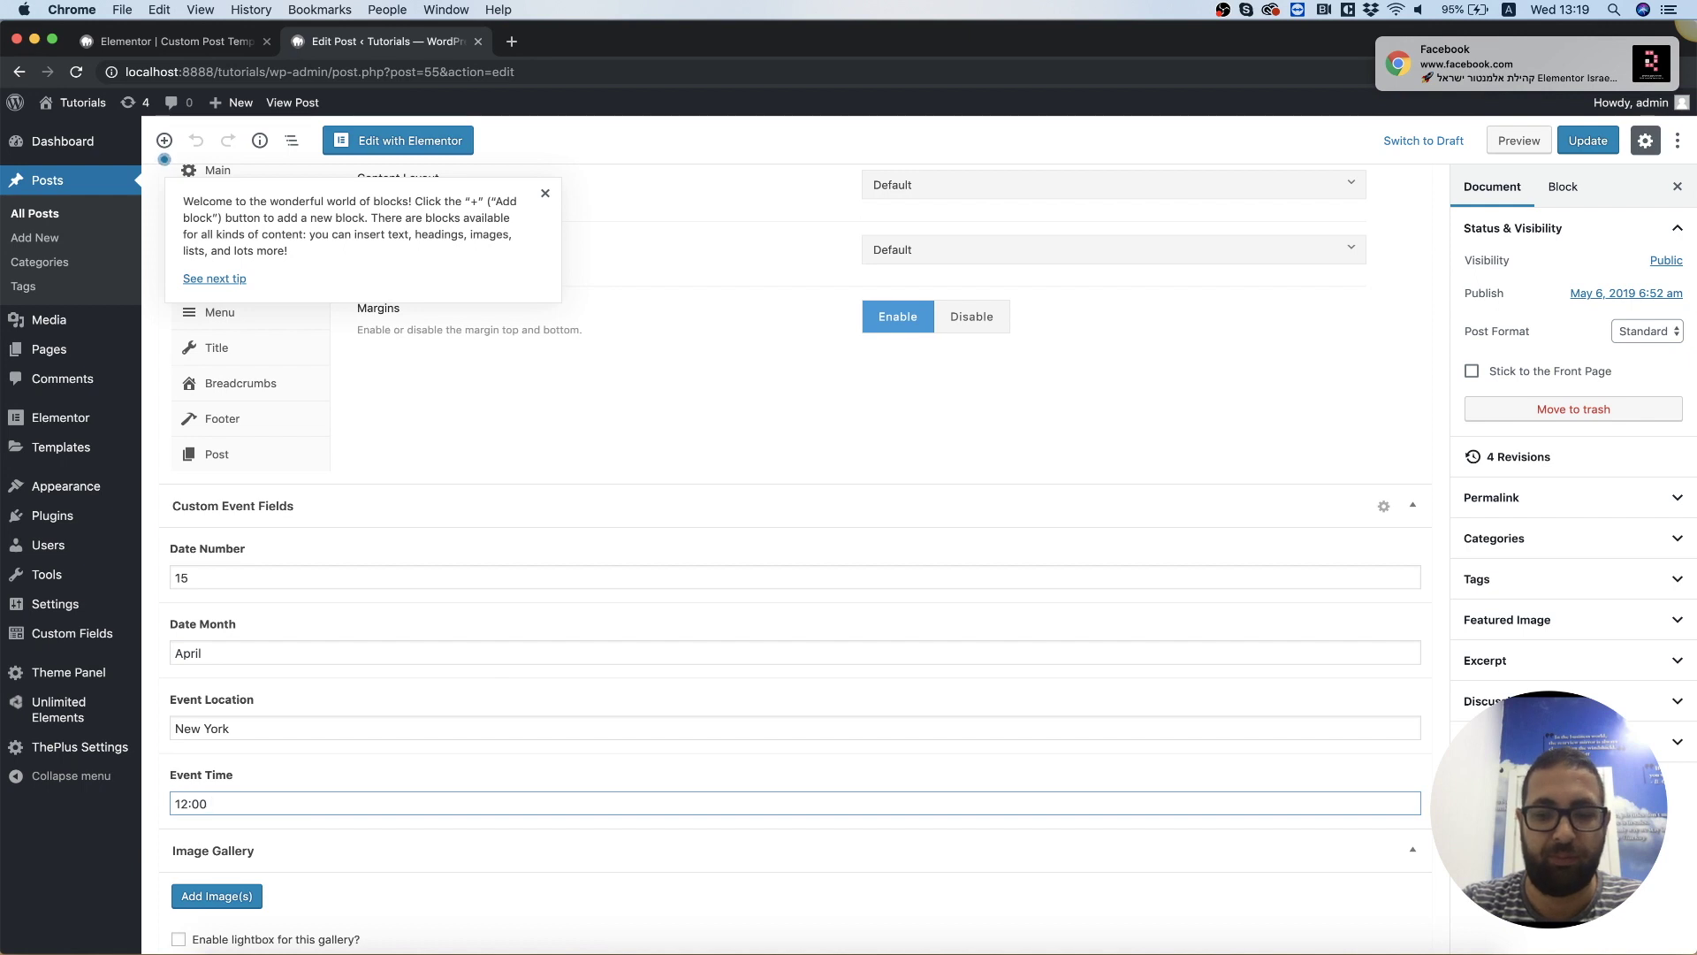
{"action": "type", "text": " PM"}
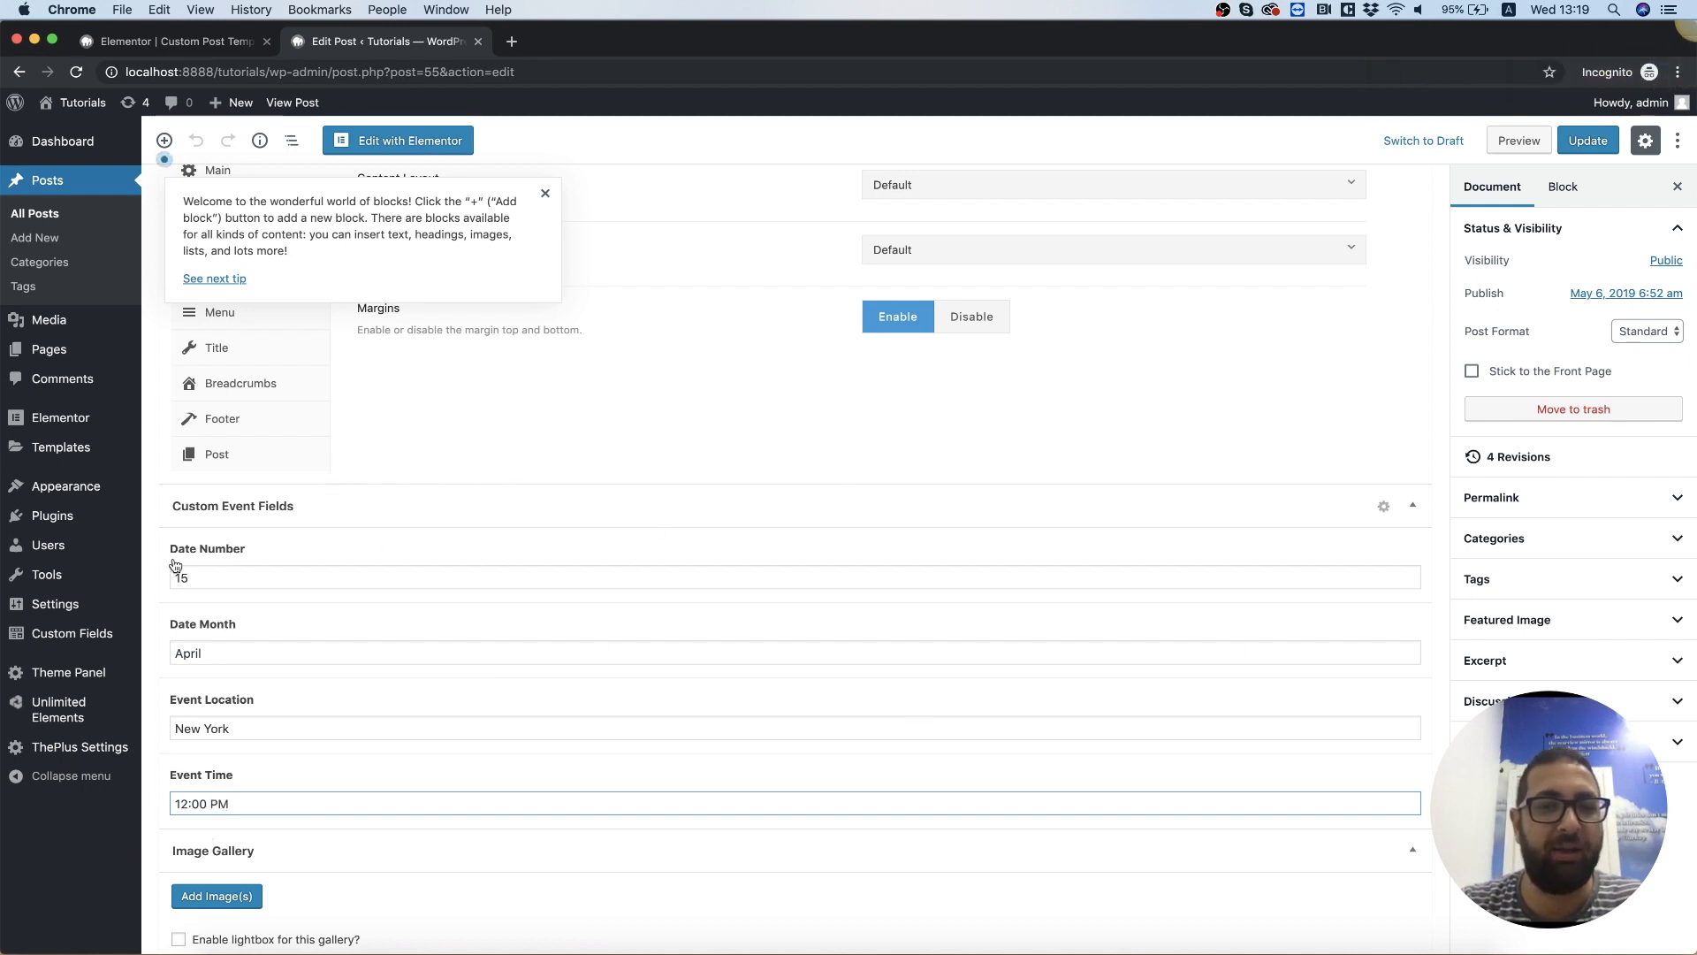
{"action": "left_click", "coordinate": [1587, 142]}
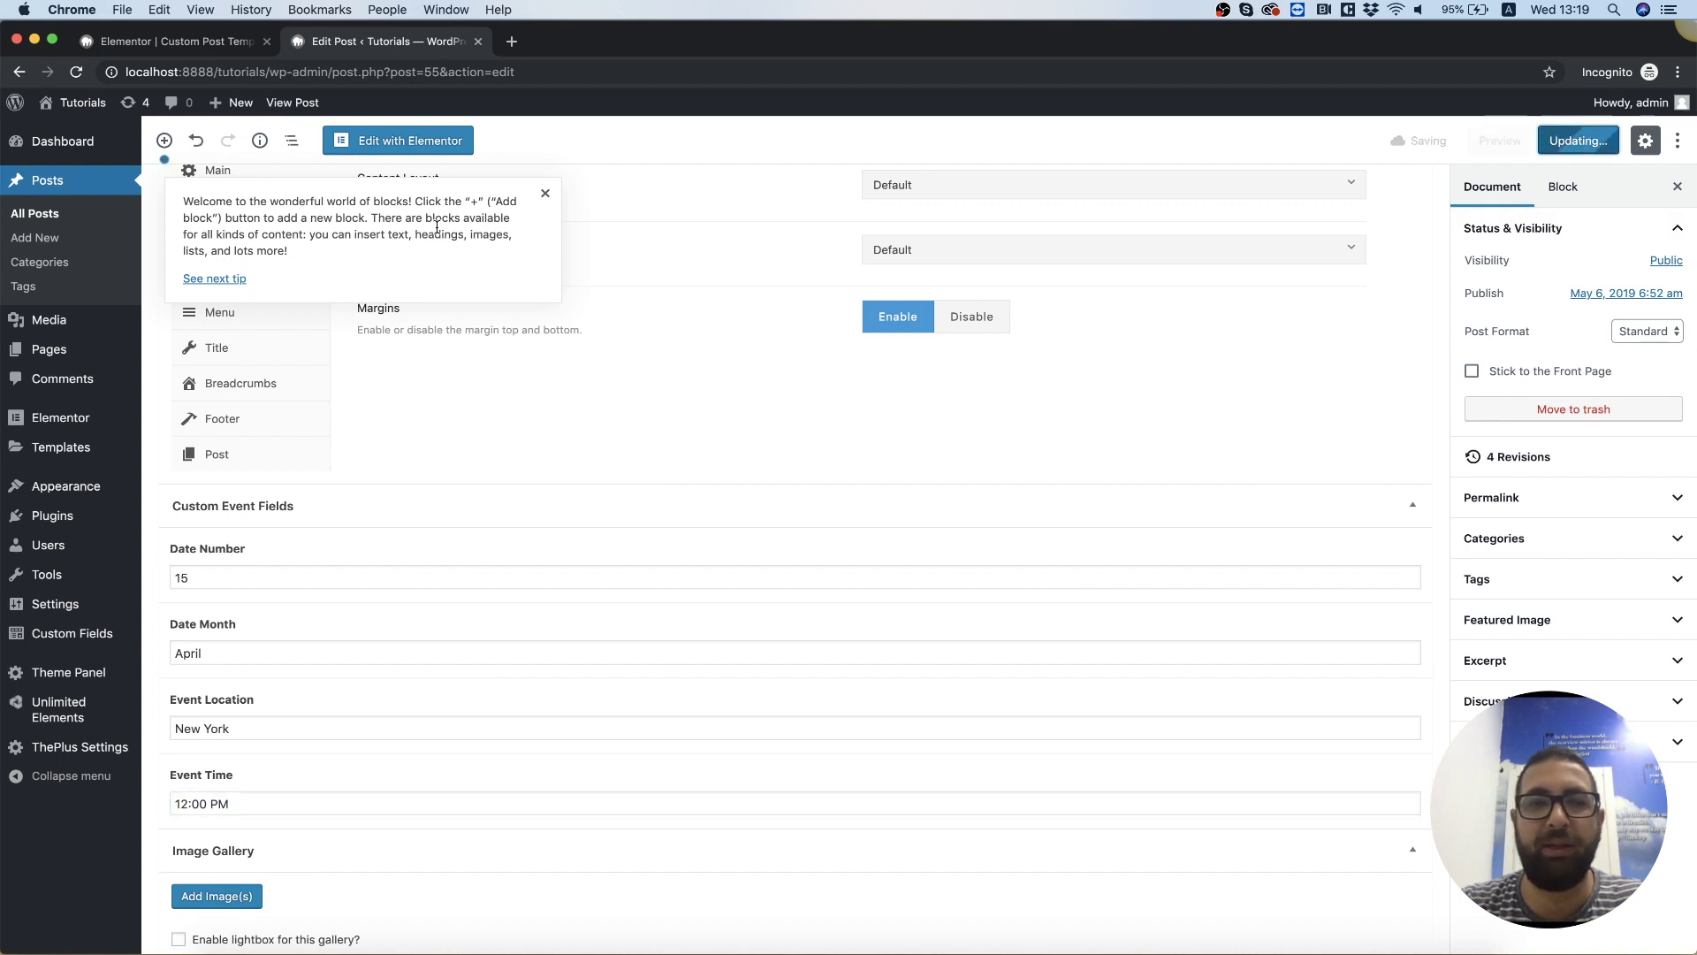
{"action": "left_click", "coordinate": [163, 51]}
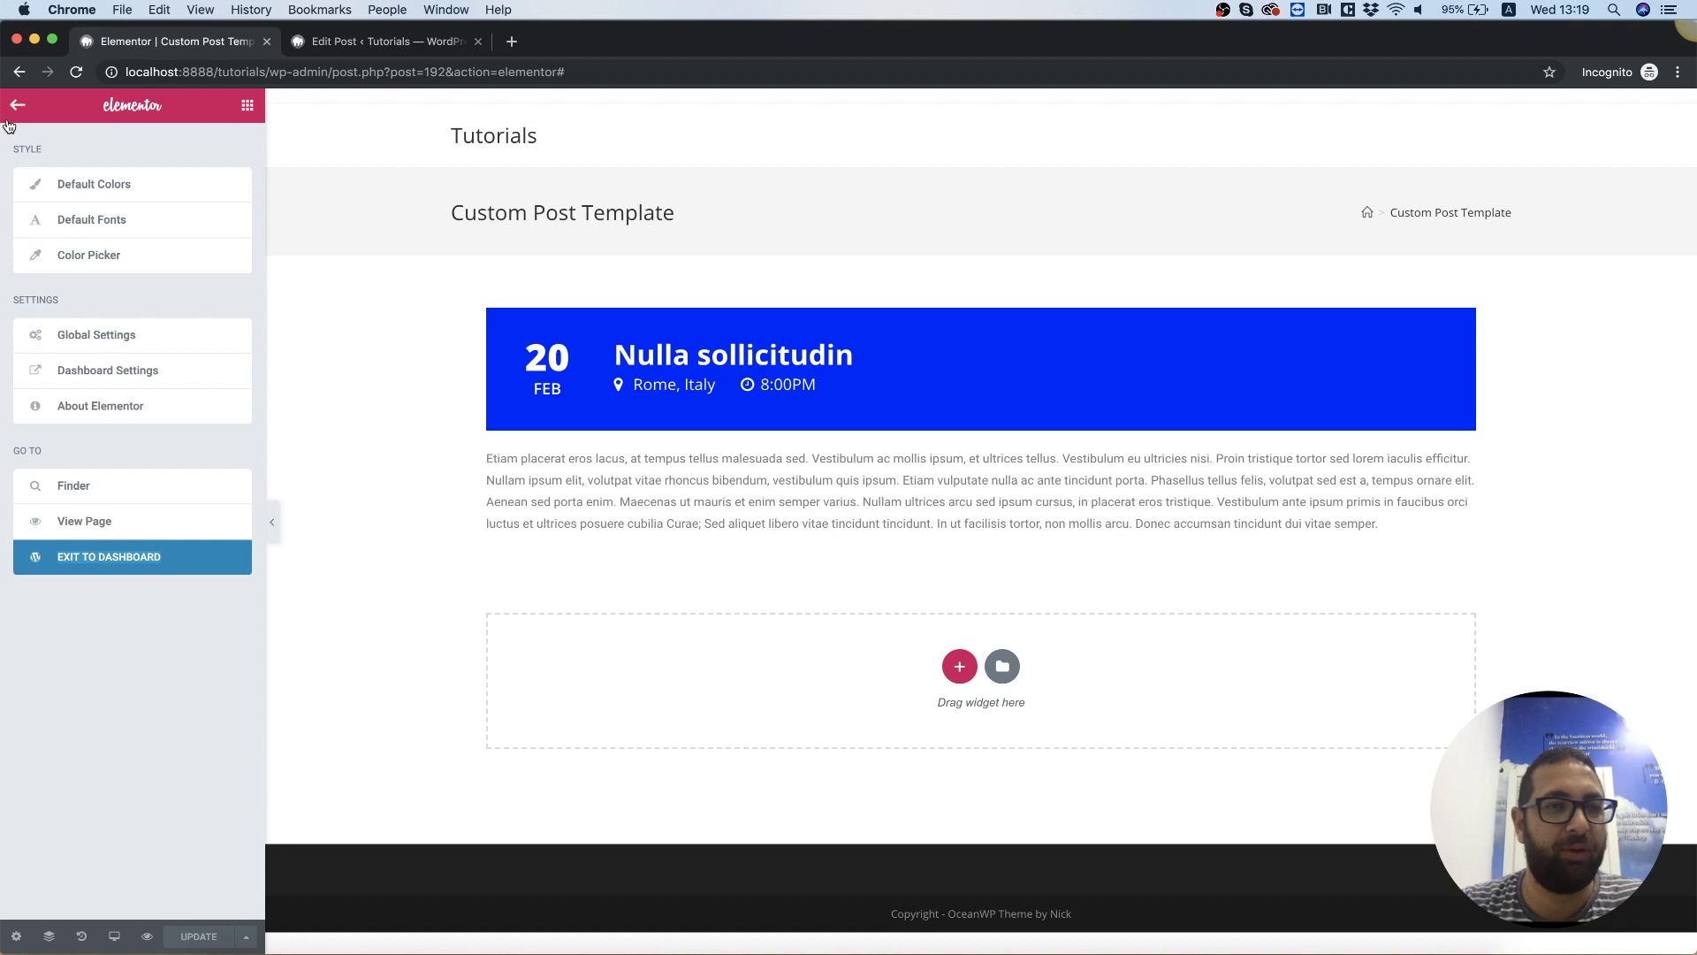
Reload the editor and bind the event box's Place to the ACF Event Location field.
{"action": "left_click", "coordinate": [76, 71]}
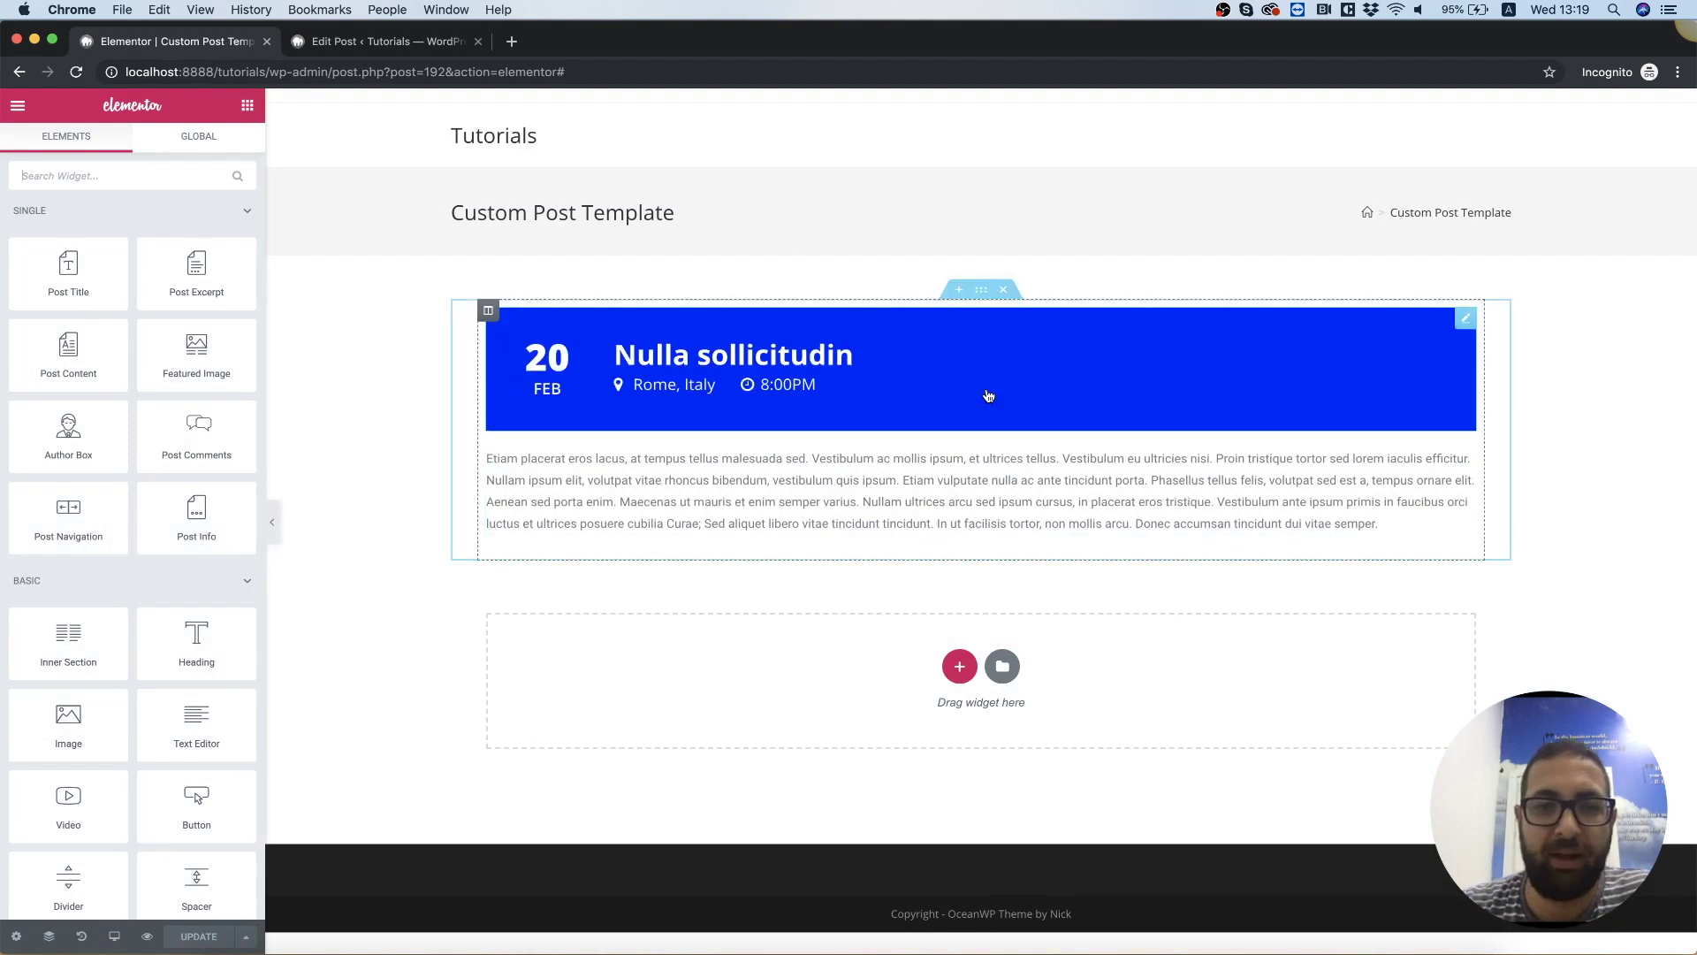
{"action": "left_click", "coordinate": [988, 395]}
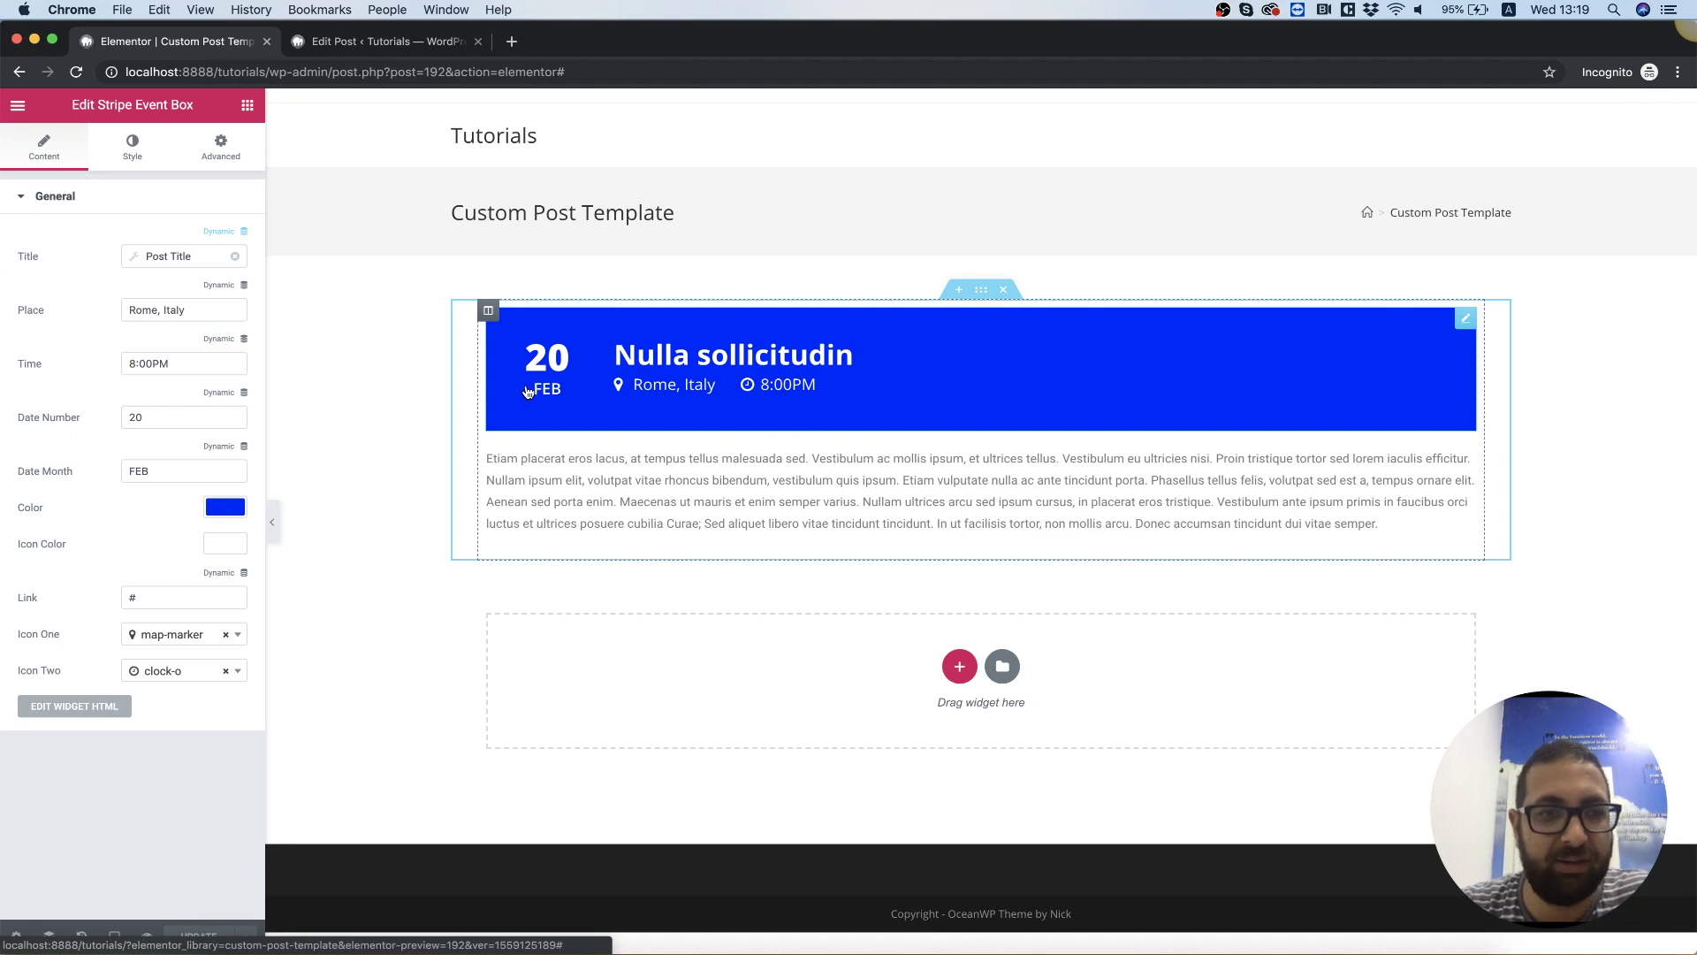
{"action": "left_click", "coordinate": [187, 311]}
{"action": "left_click", "coordinate": [244, 285]}
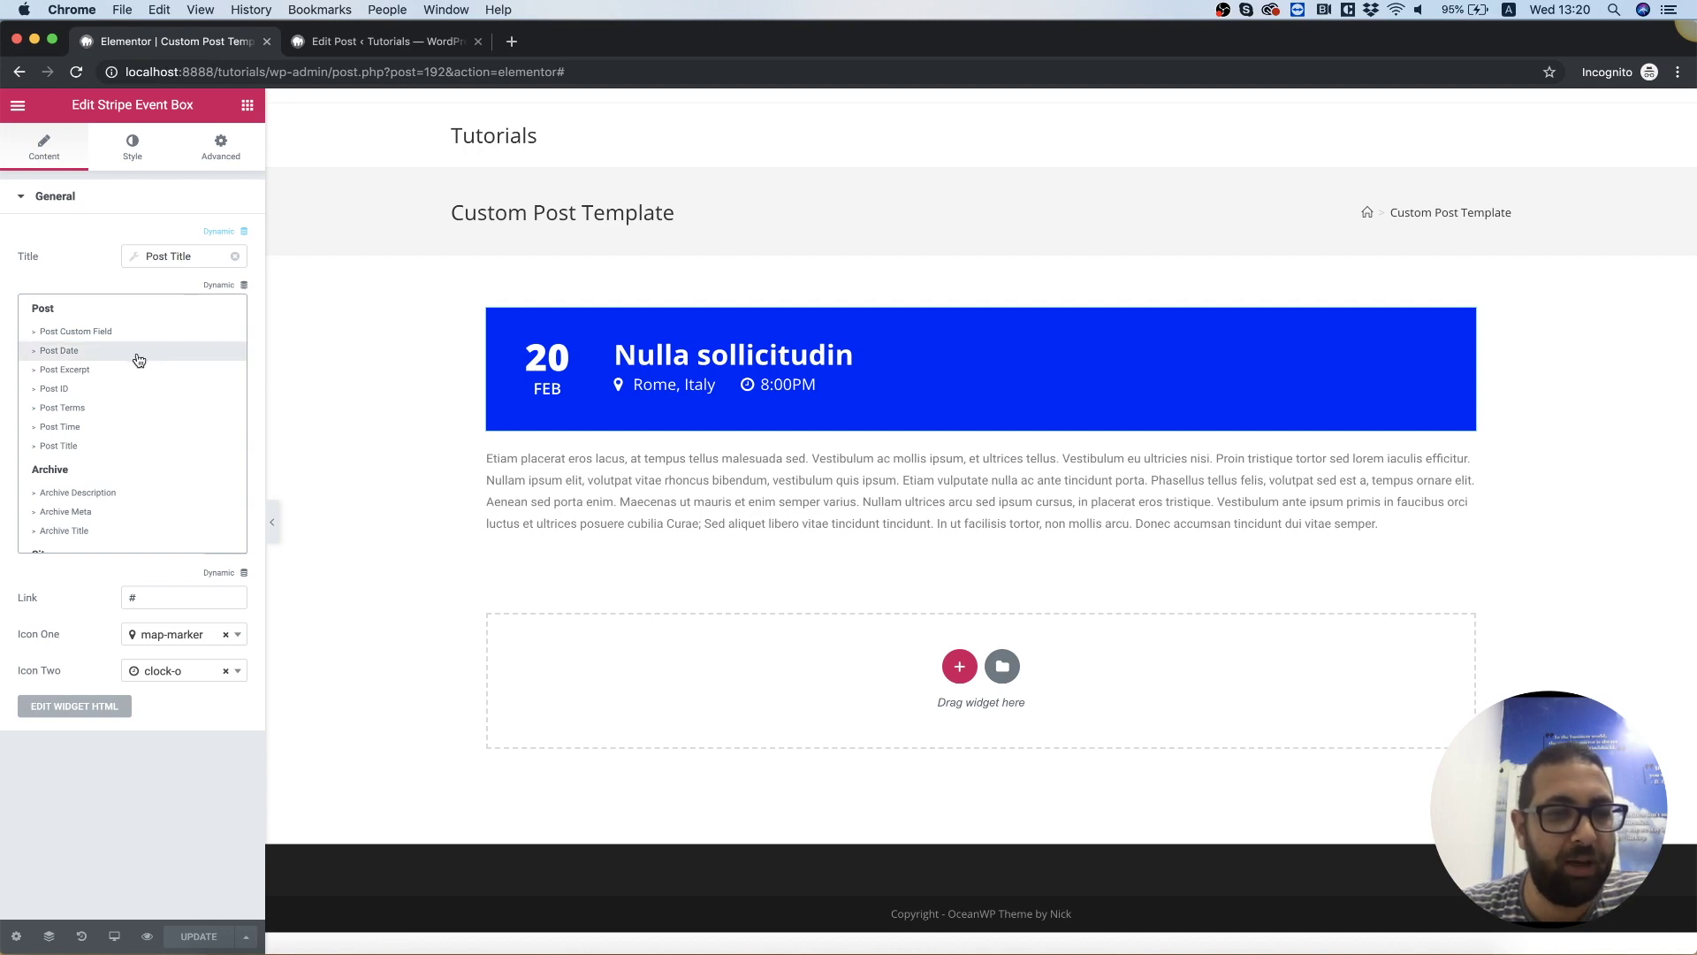
{"action": "scroll", "coordinate": [139, 360], "scroll_direction": "down", "scroll_amount": 10}
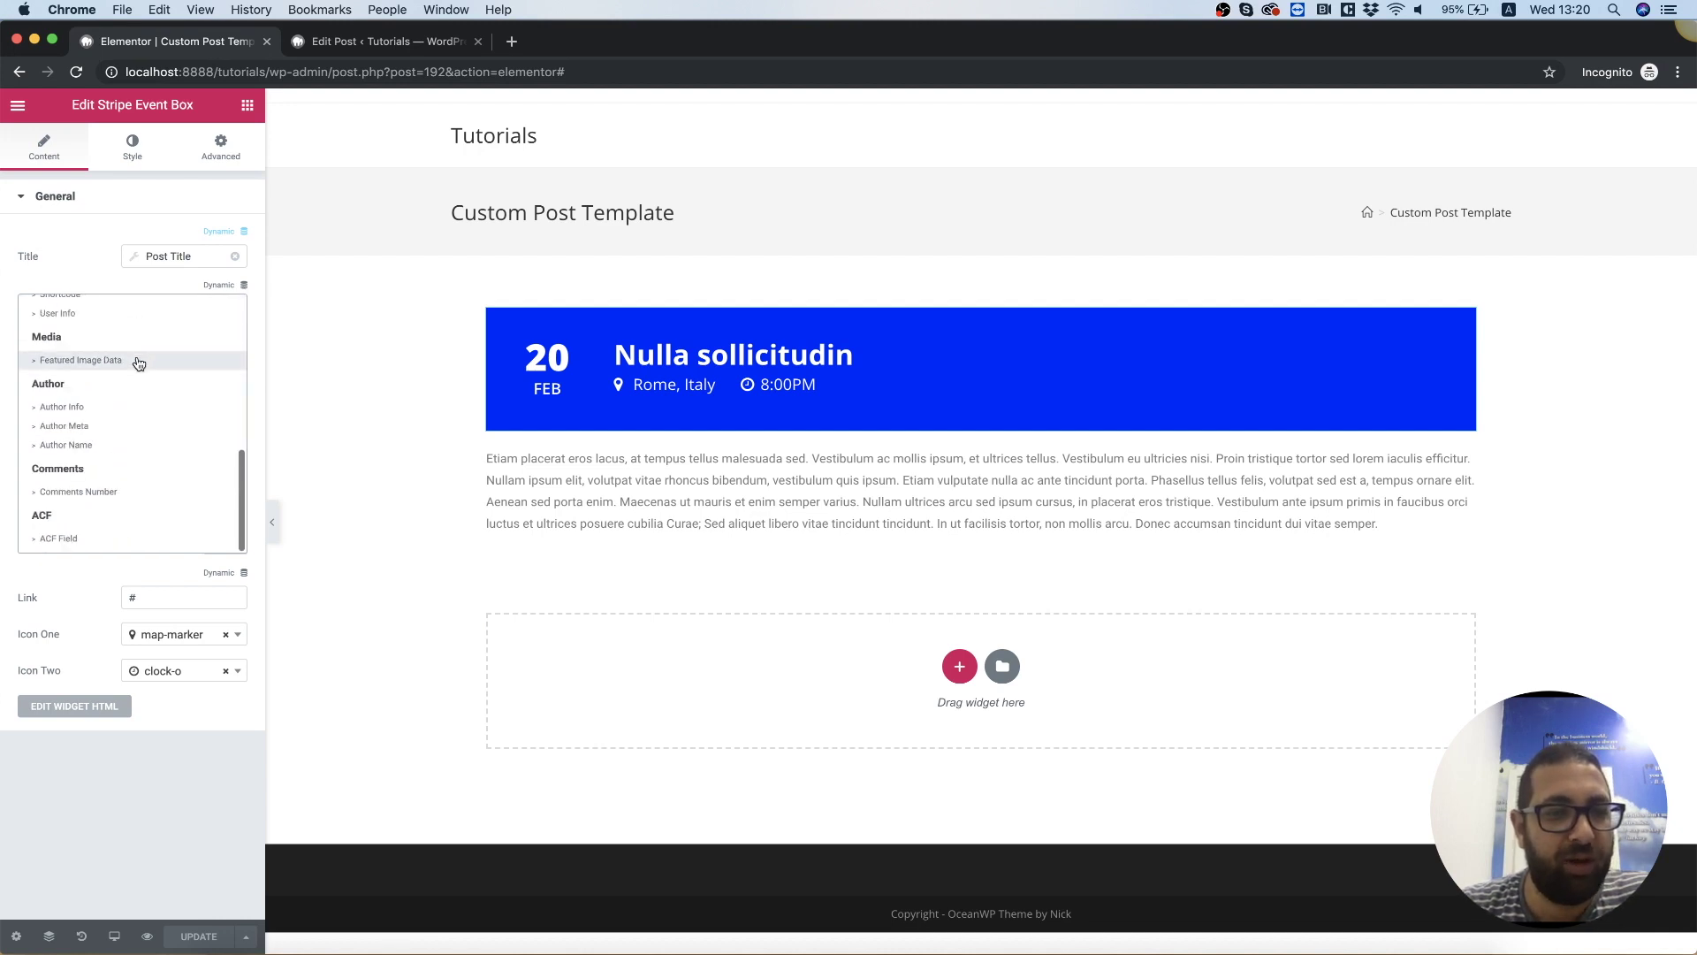
{"action": "left_click", "coordinate": [64, 539]}
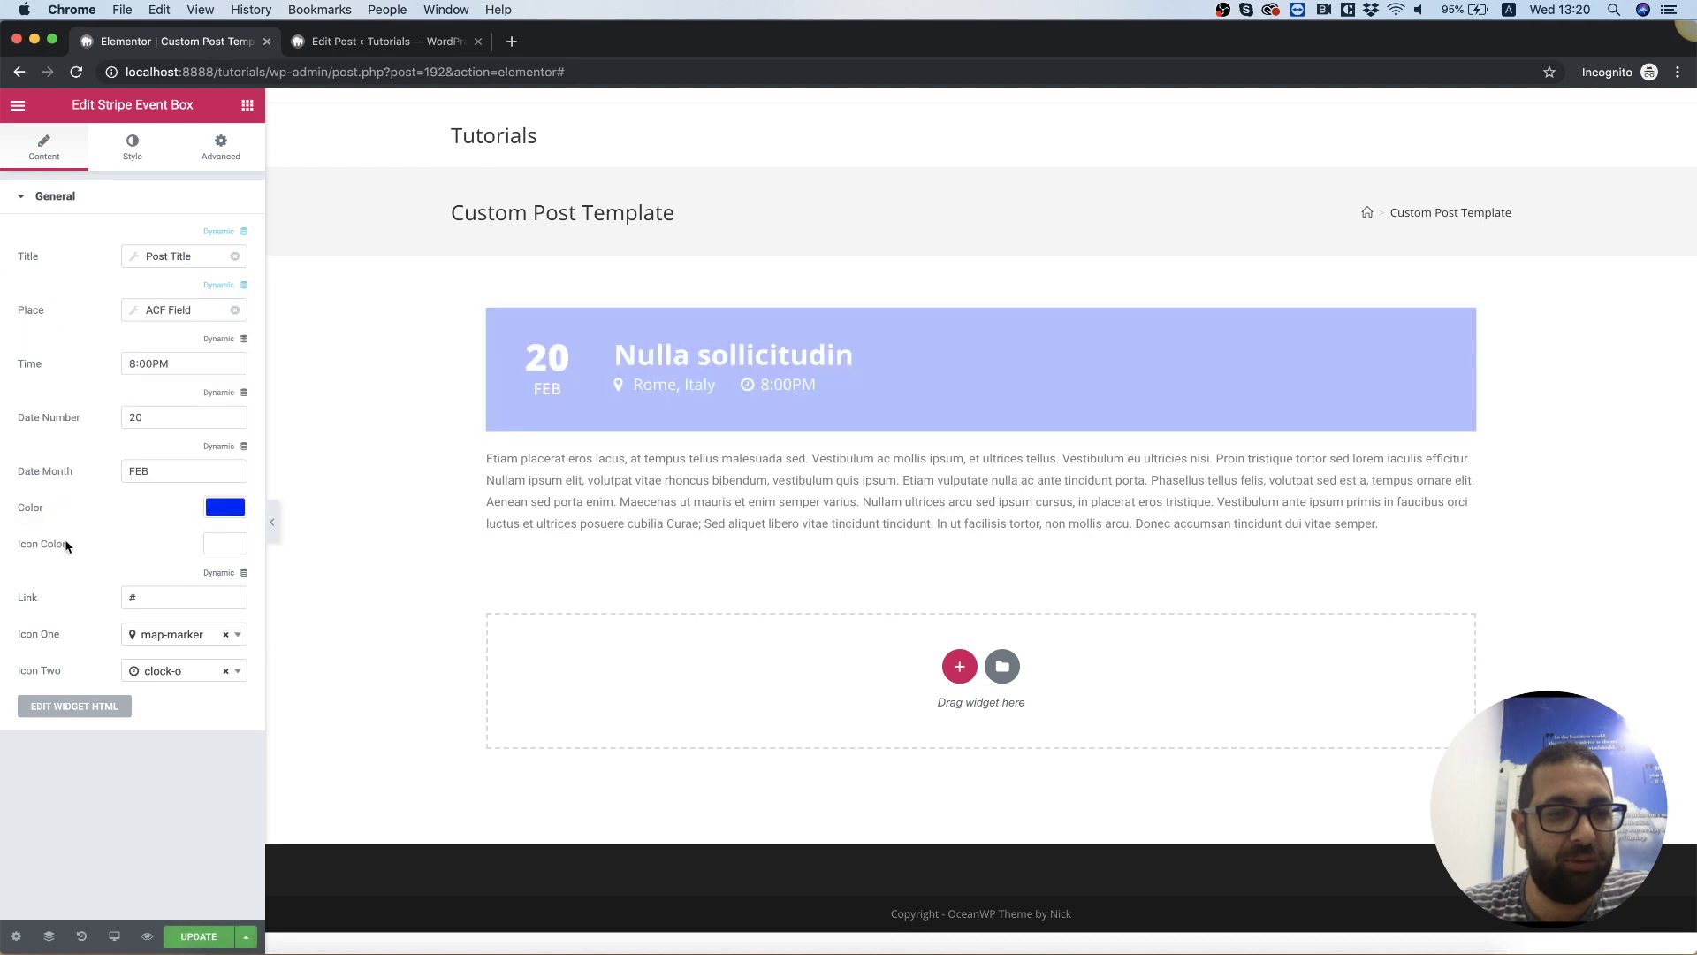
{"action": "left_click", "coordinate": [179, 311]}
{"action": "left_click", "coordinate": [285, 382]}
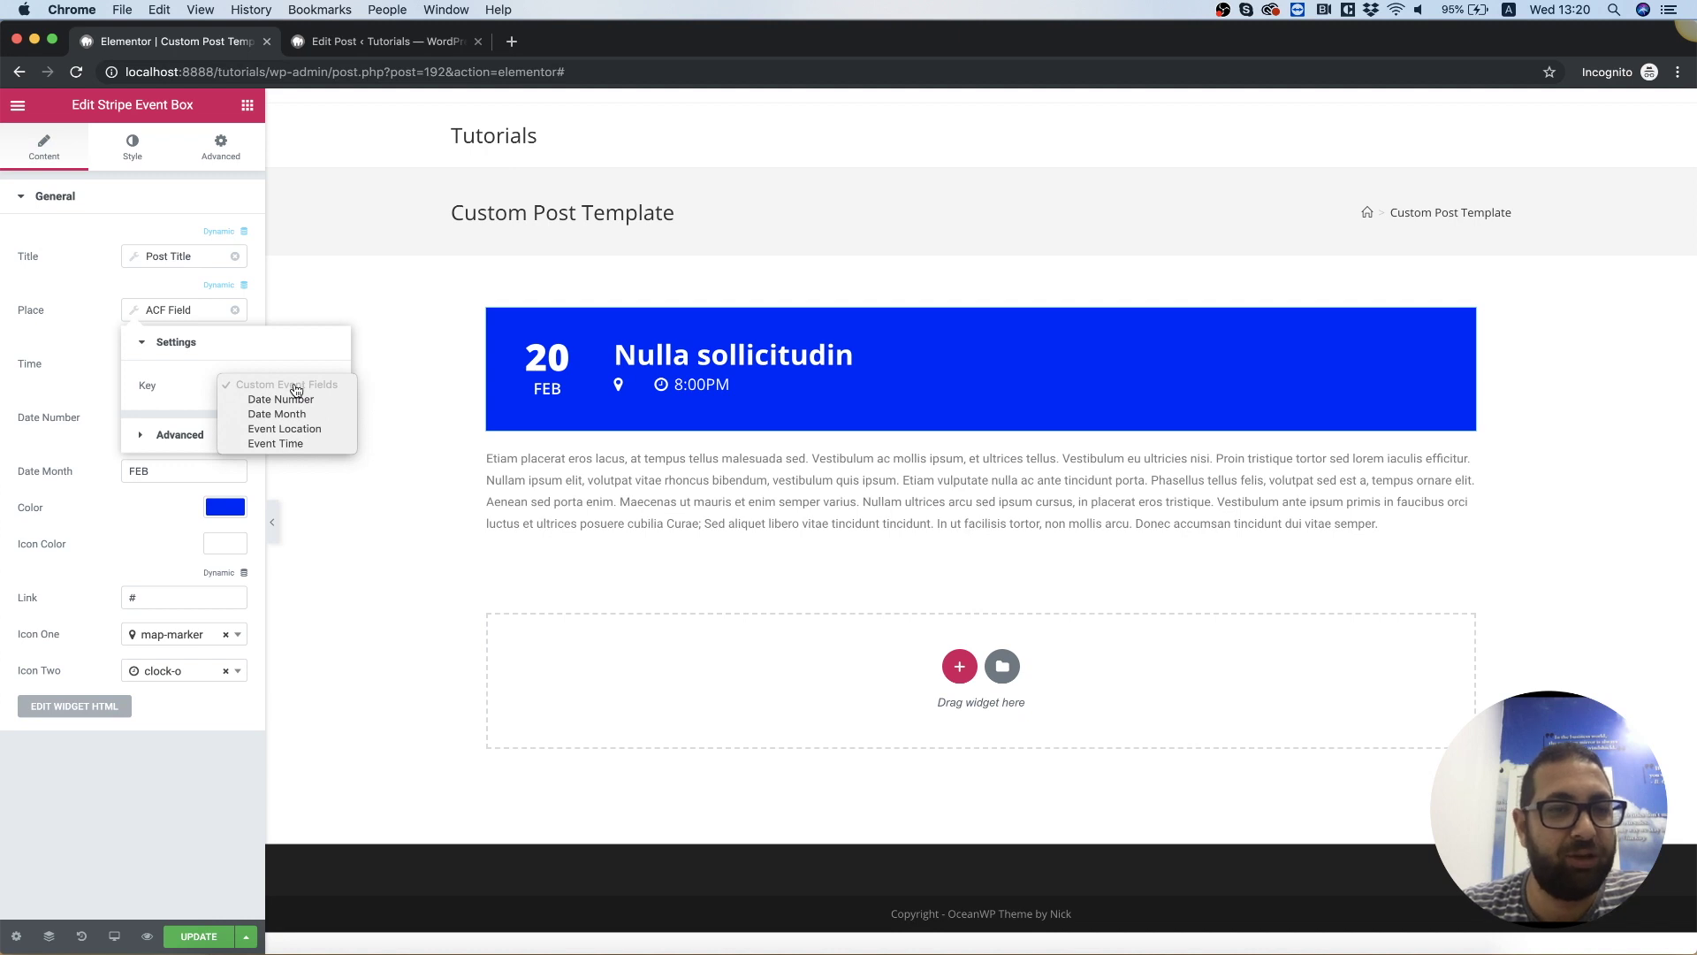
{"action": "left_click", "coordinate": [299, 430]}
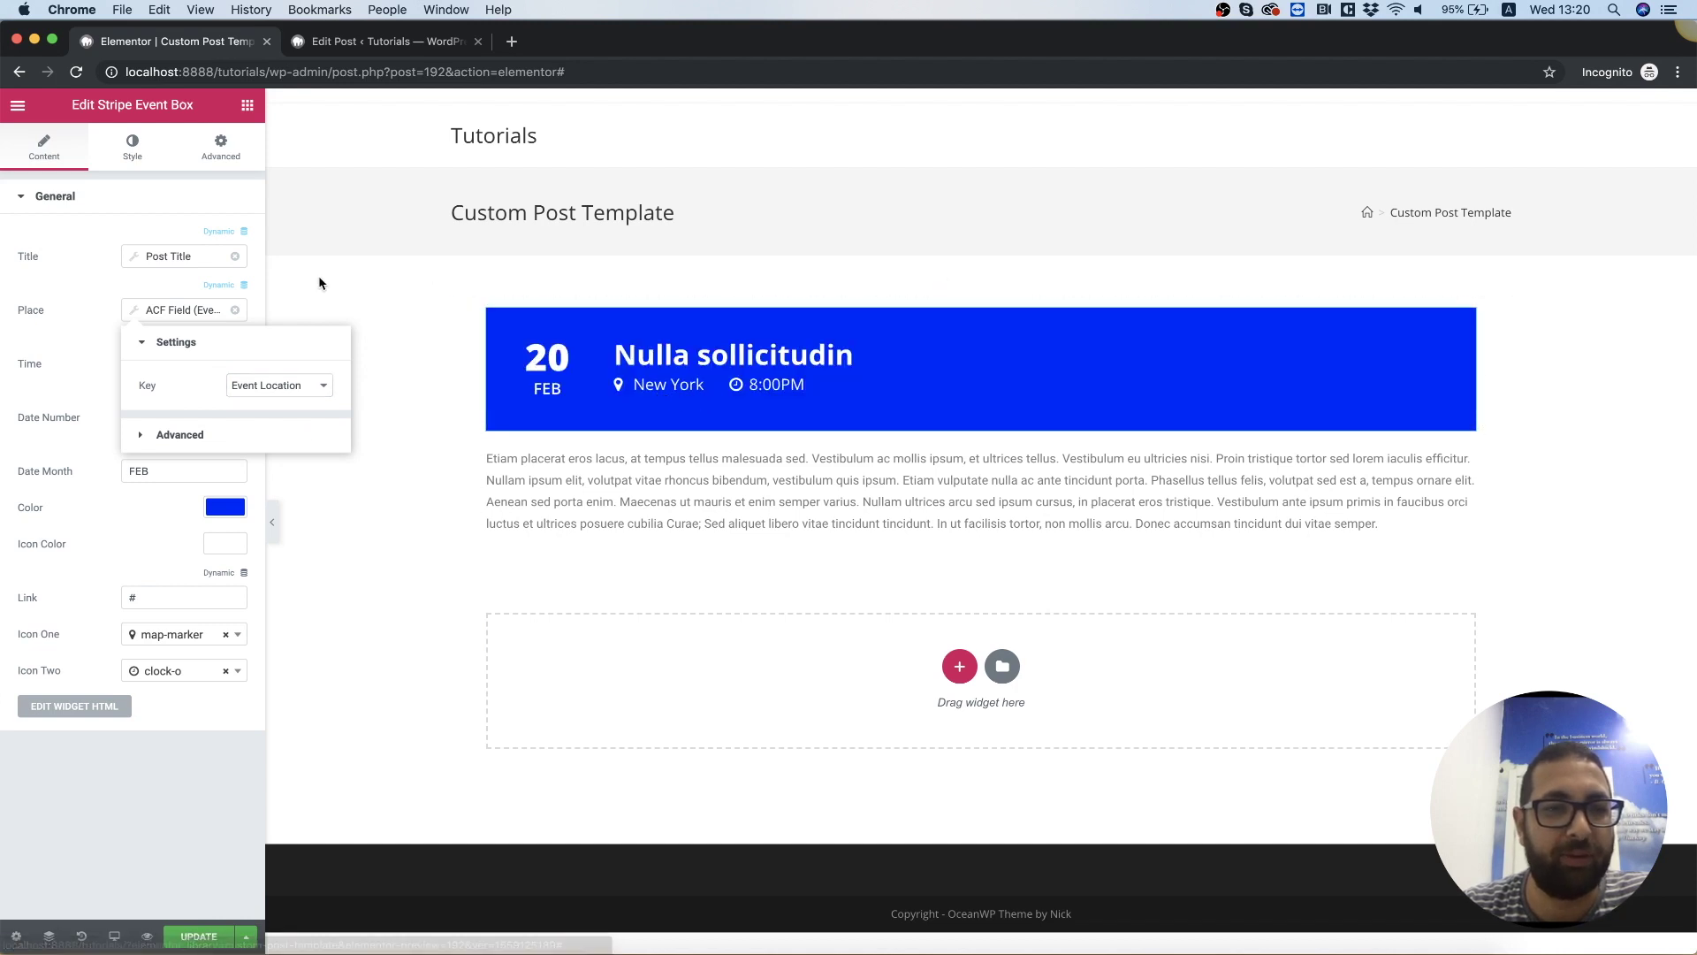
{"action": "left_click", "coordinate": [292, 292]}
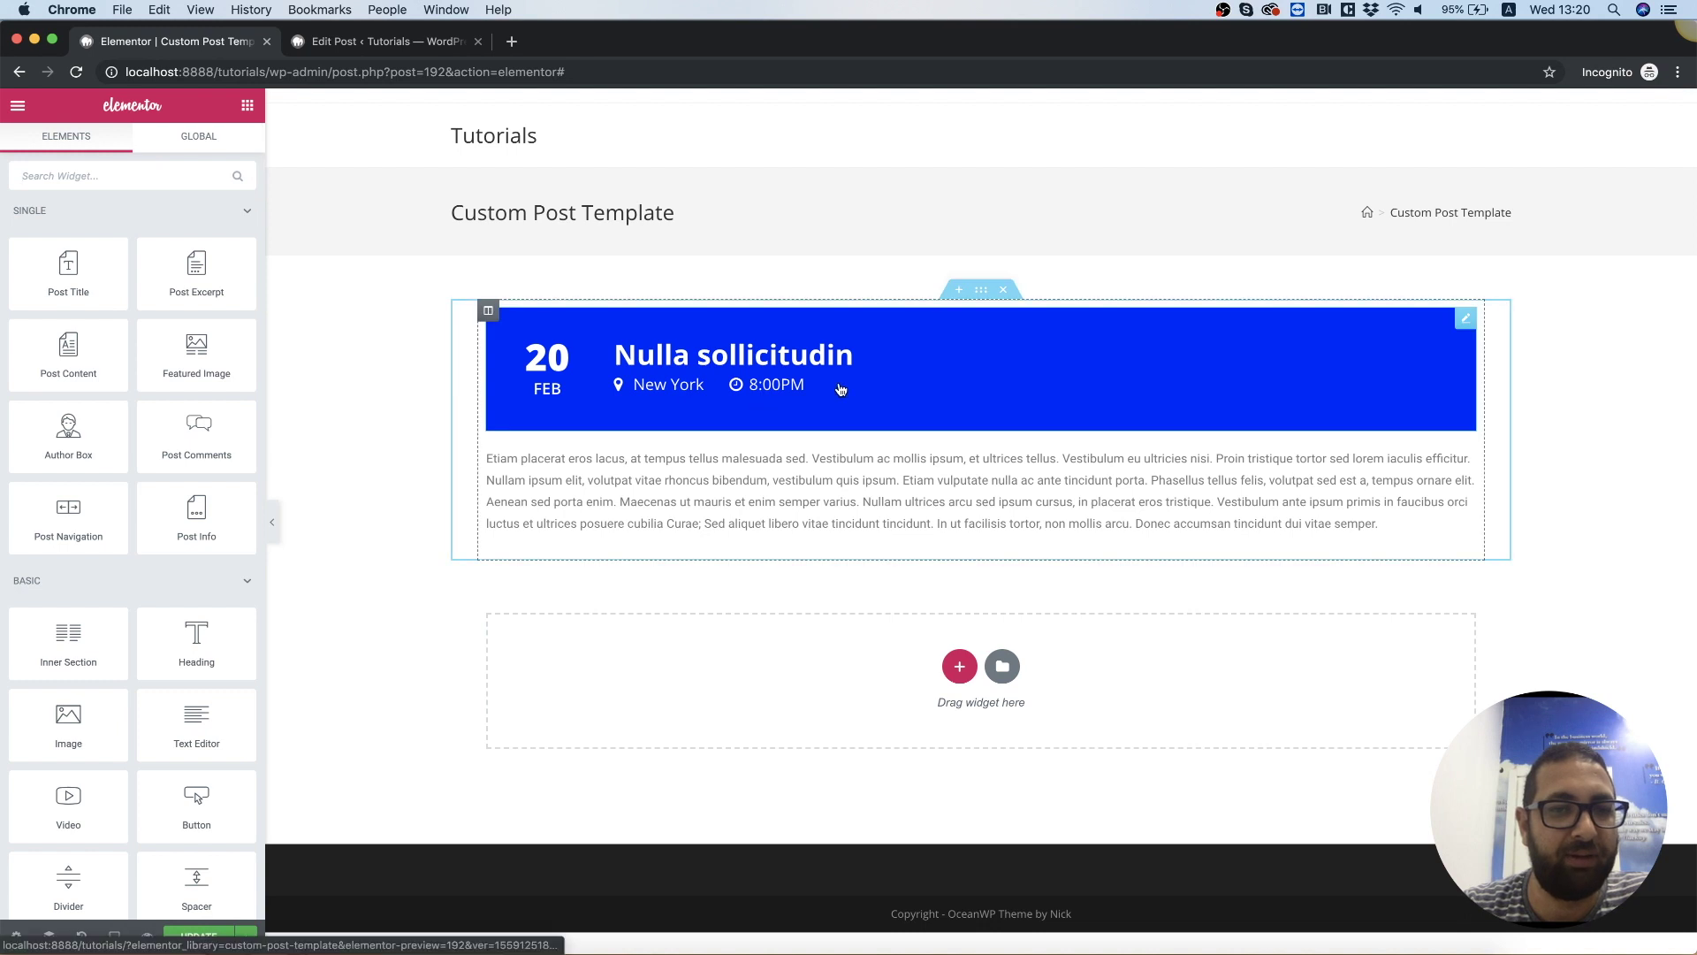
Bind the event box's Time to the ACF Event Time field, displaying 12:00 PM.
{"action": "left_click", "coordinate": [490, 309]}
{"action": "left_click", "coordinate": [216, 363]}
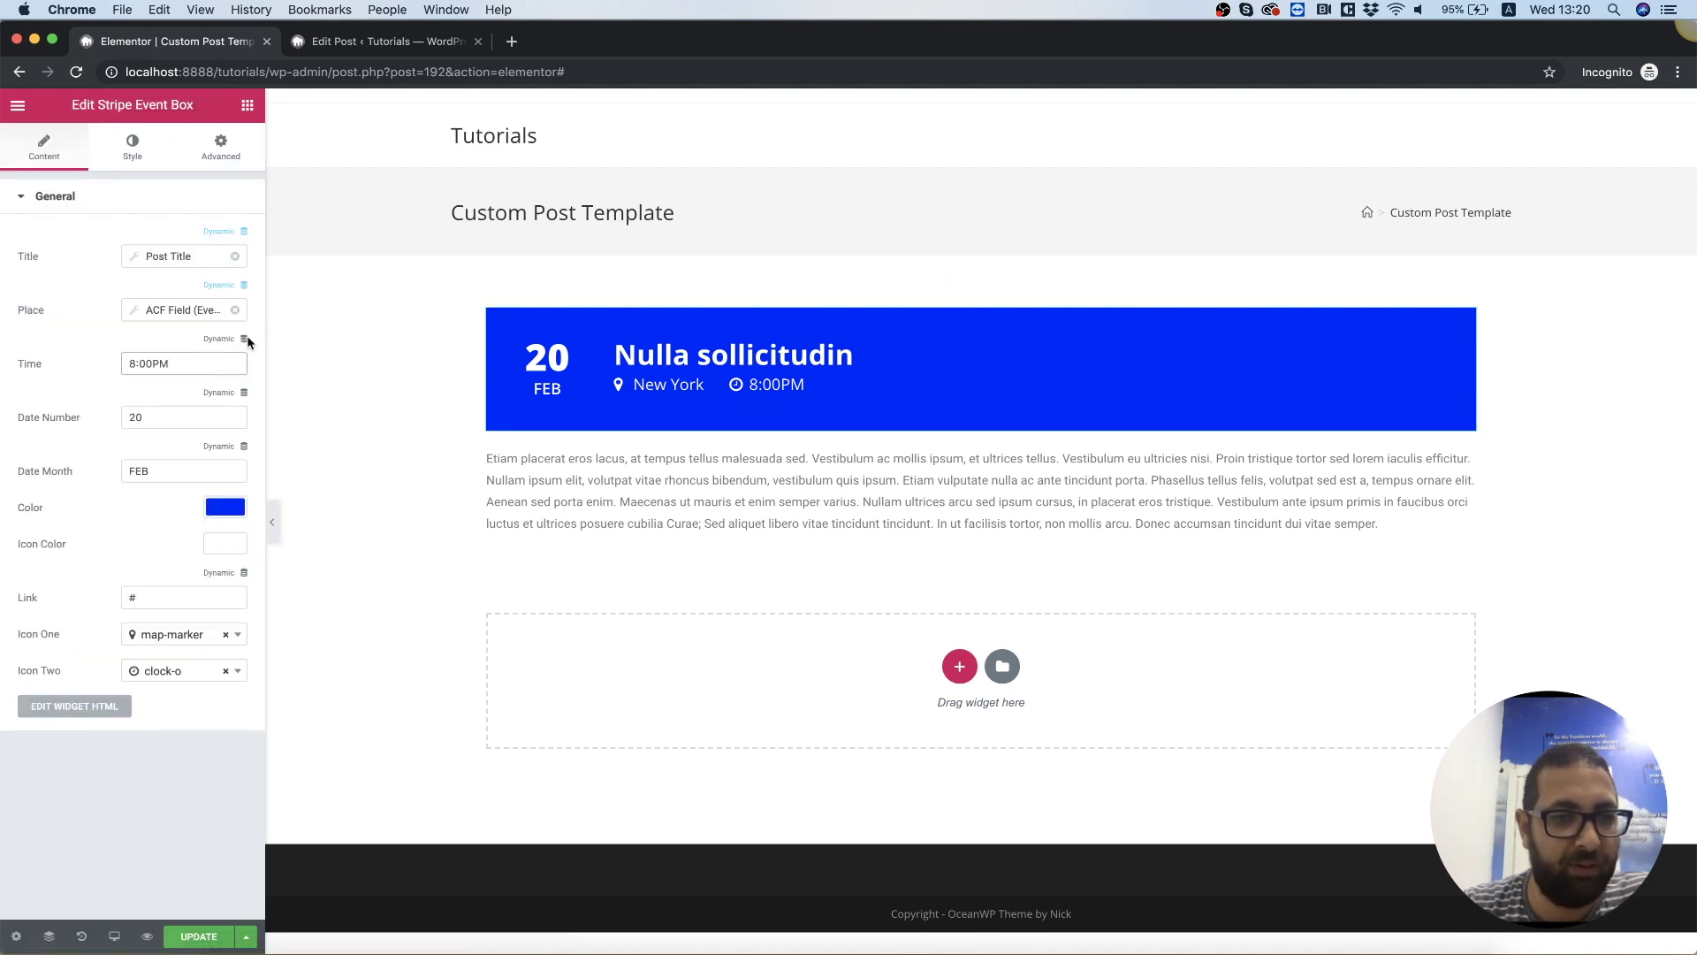
{"action": "left_click", "coordinate": [244, 339]}
{"action": "scroll", "coordinate": [168, 469], "scroll_direction": "down", "scroll_amount": 5}
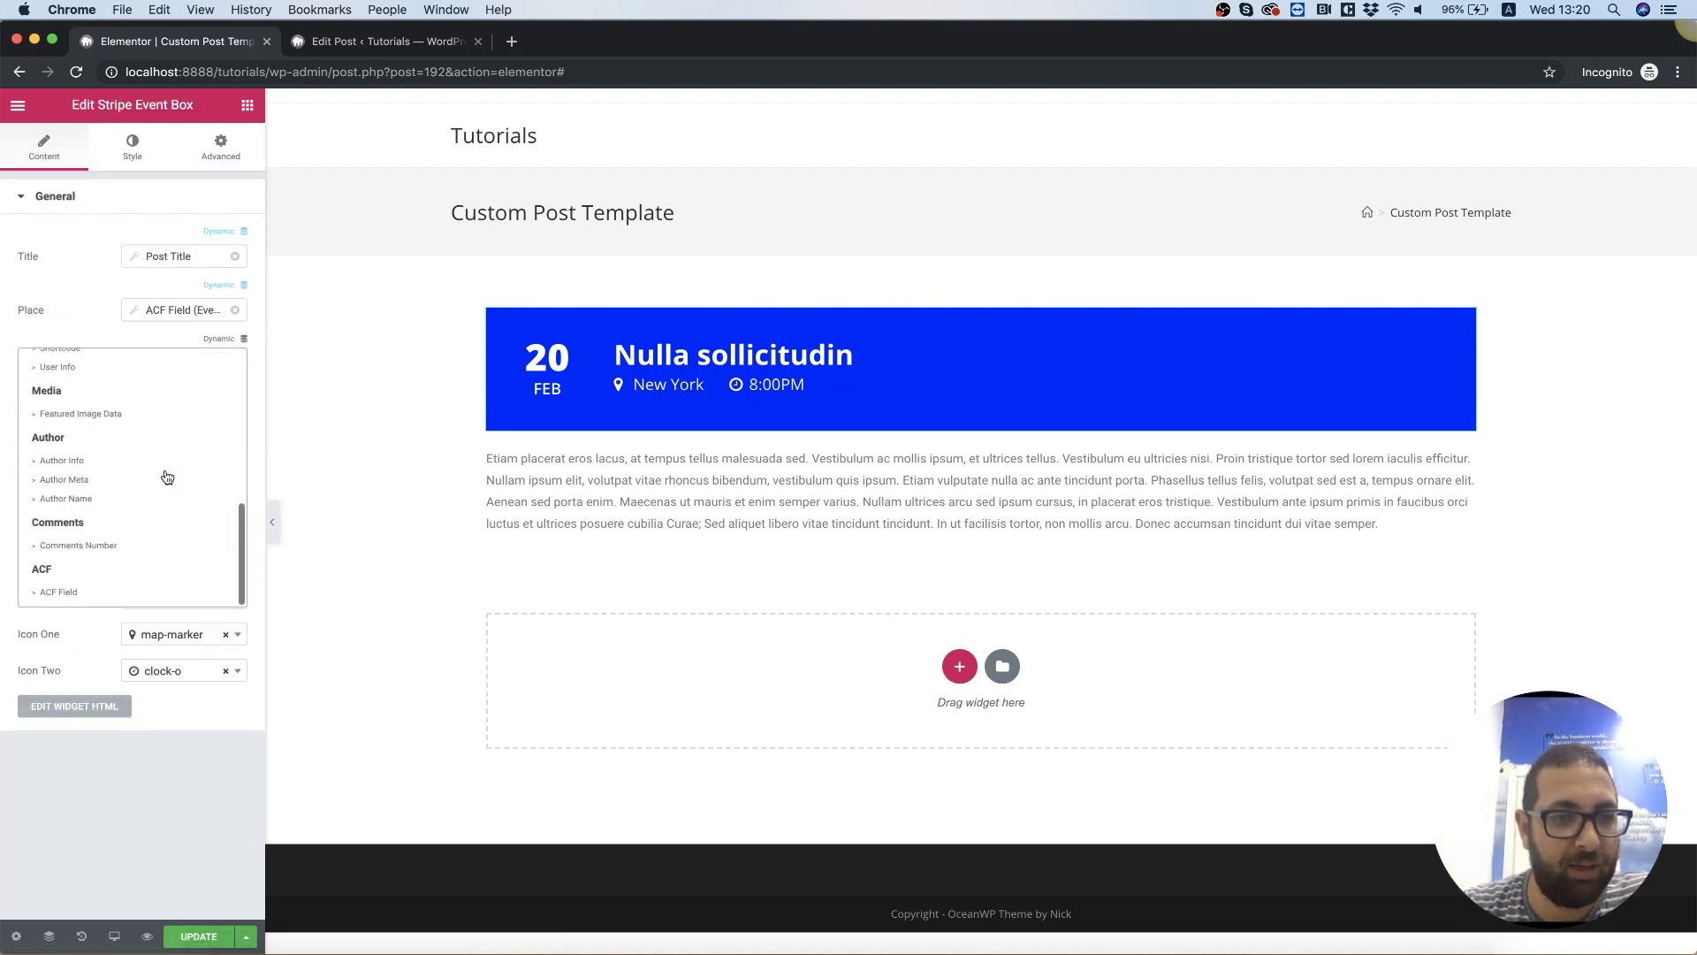
{"action": "left_click", "coordinate": [61, 591]}
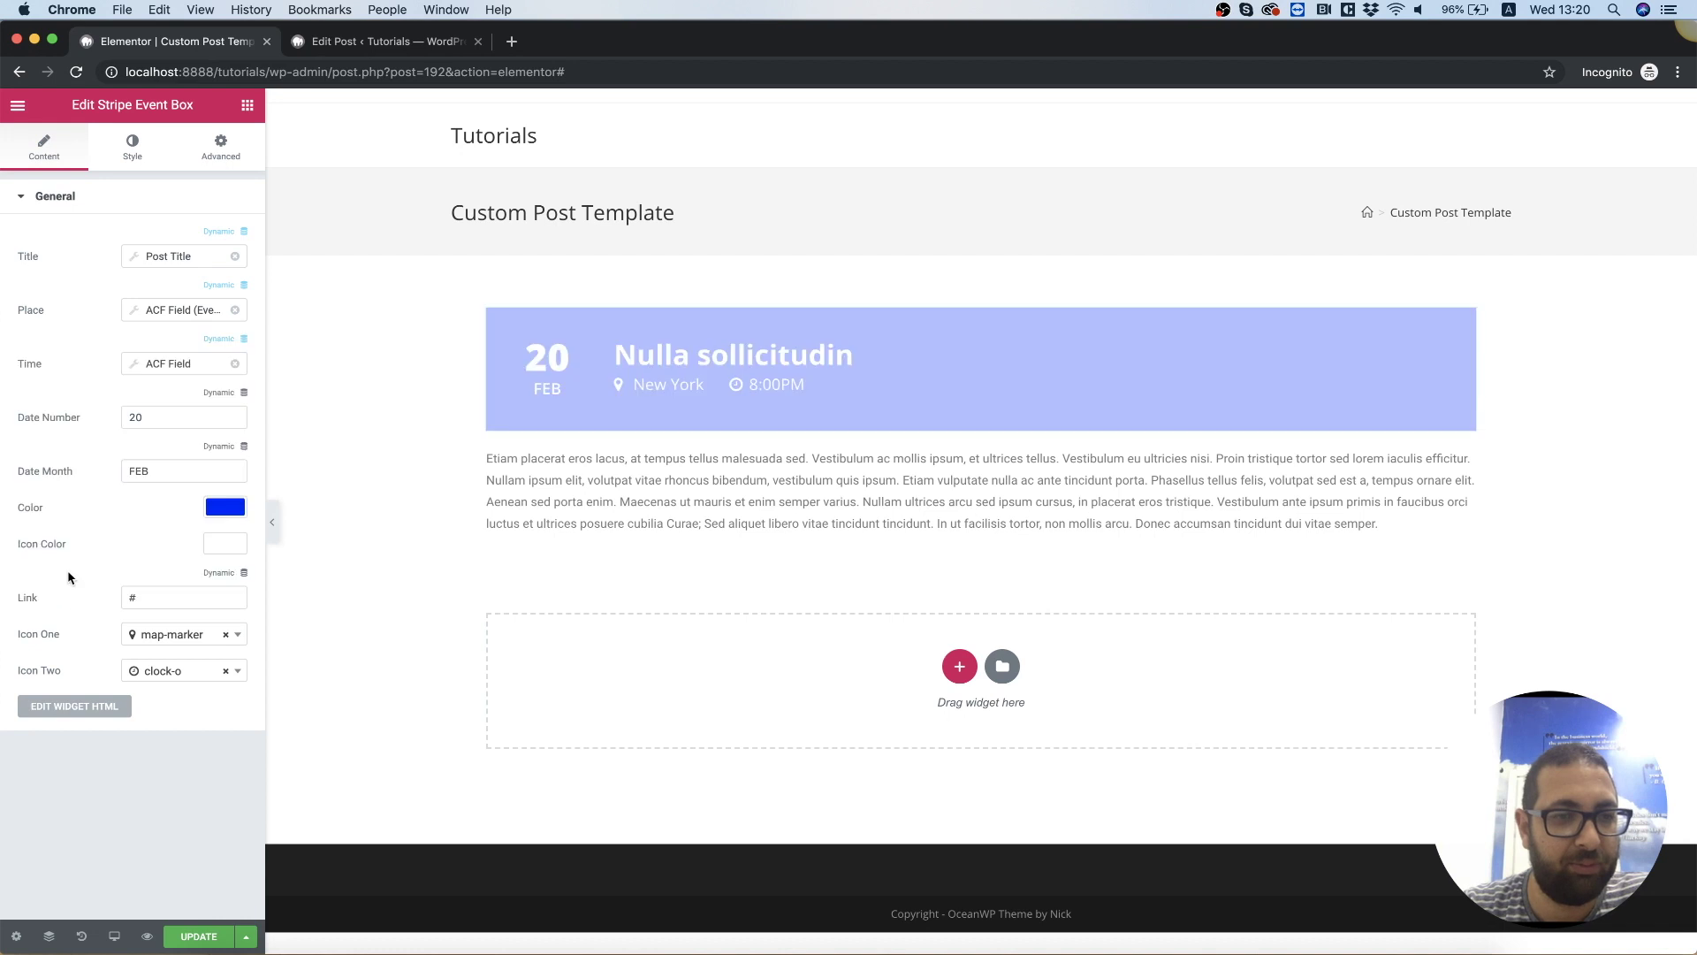
{"action": "left_click", "coordinate": [172, 367]}
{"action": "left_click", "coordinate": [292, 439]}
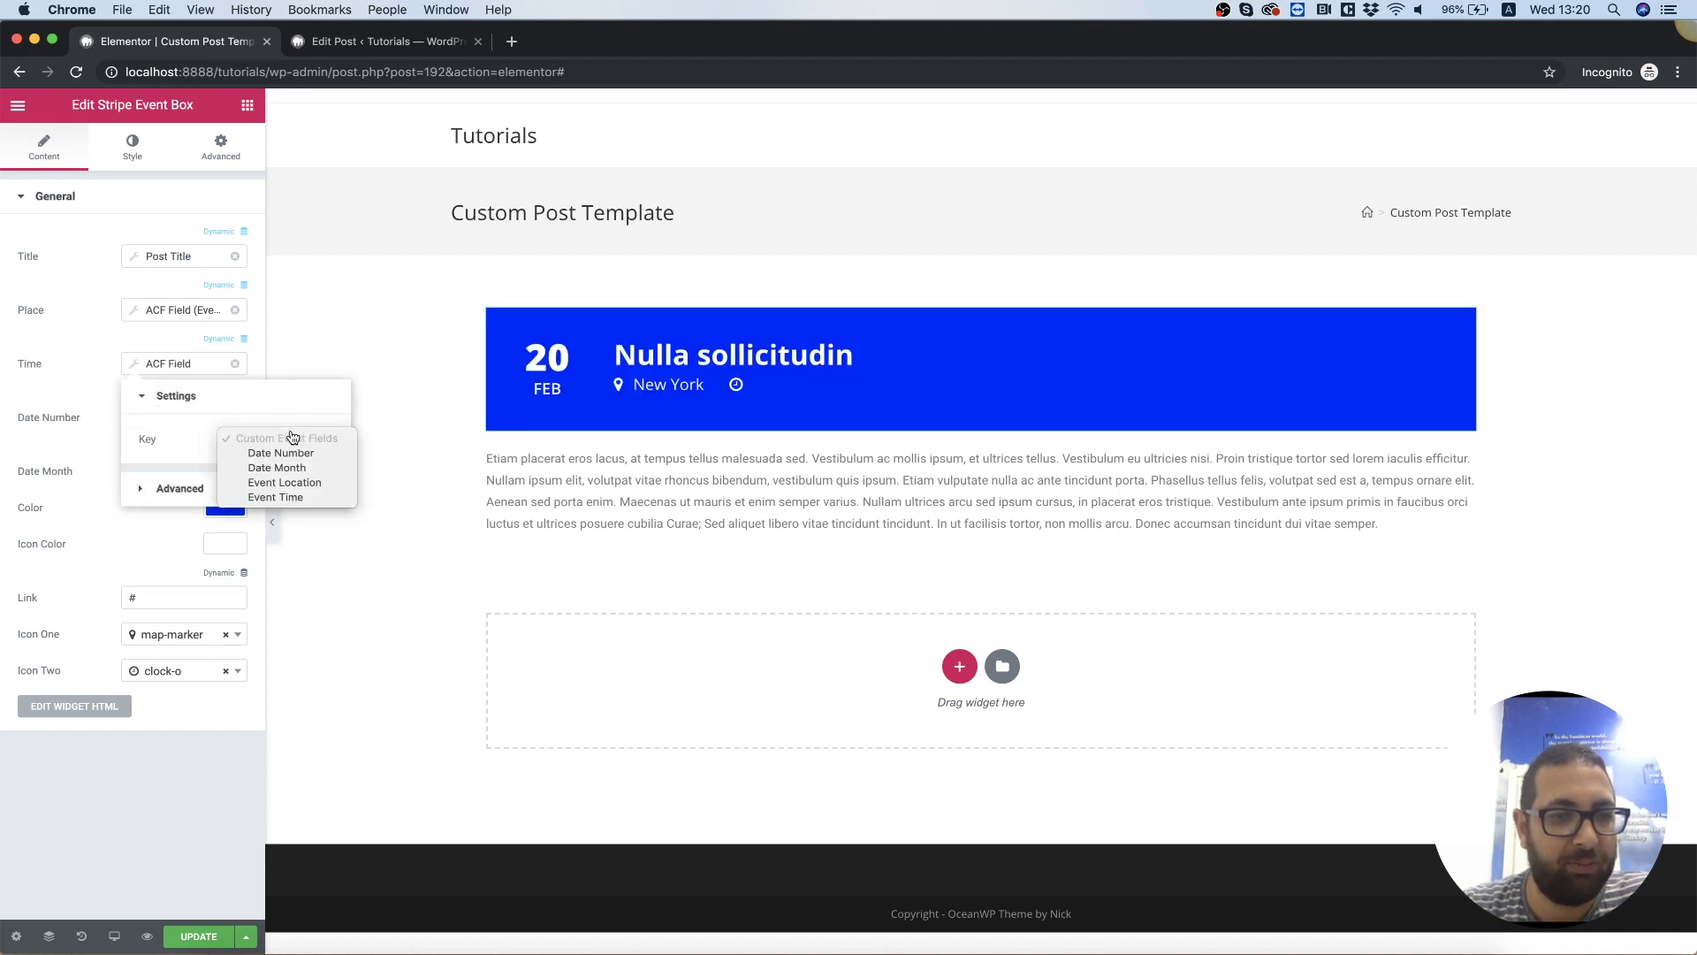
{"action": "left_click", "coordinate": [292, 496]}
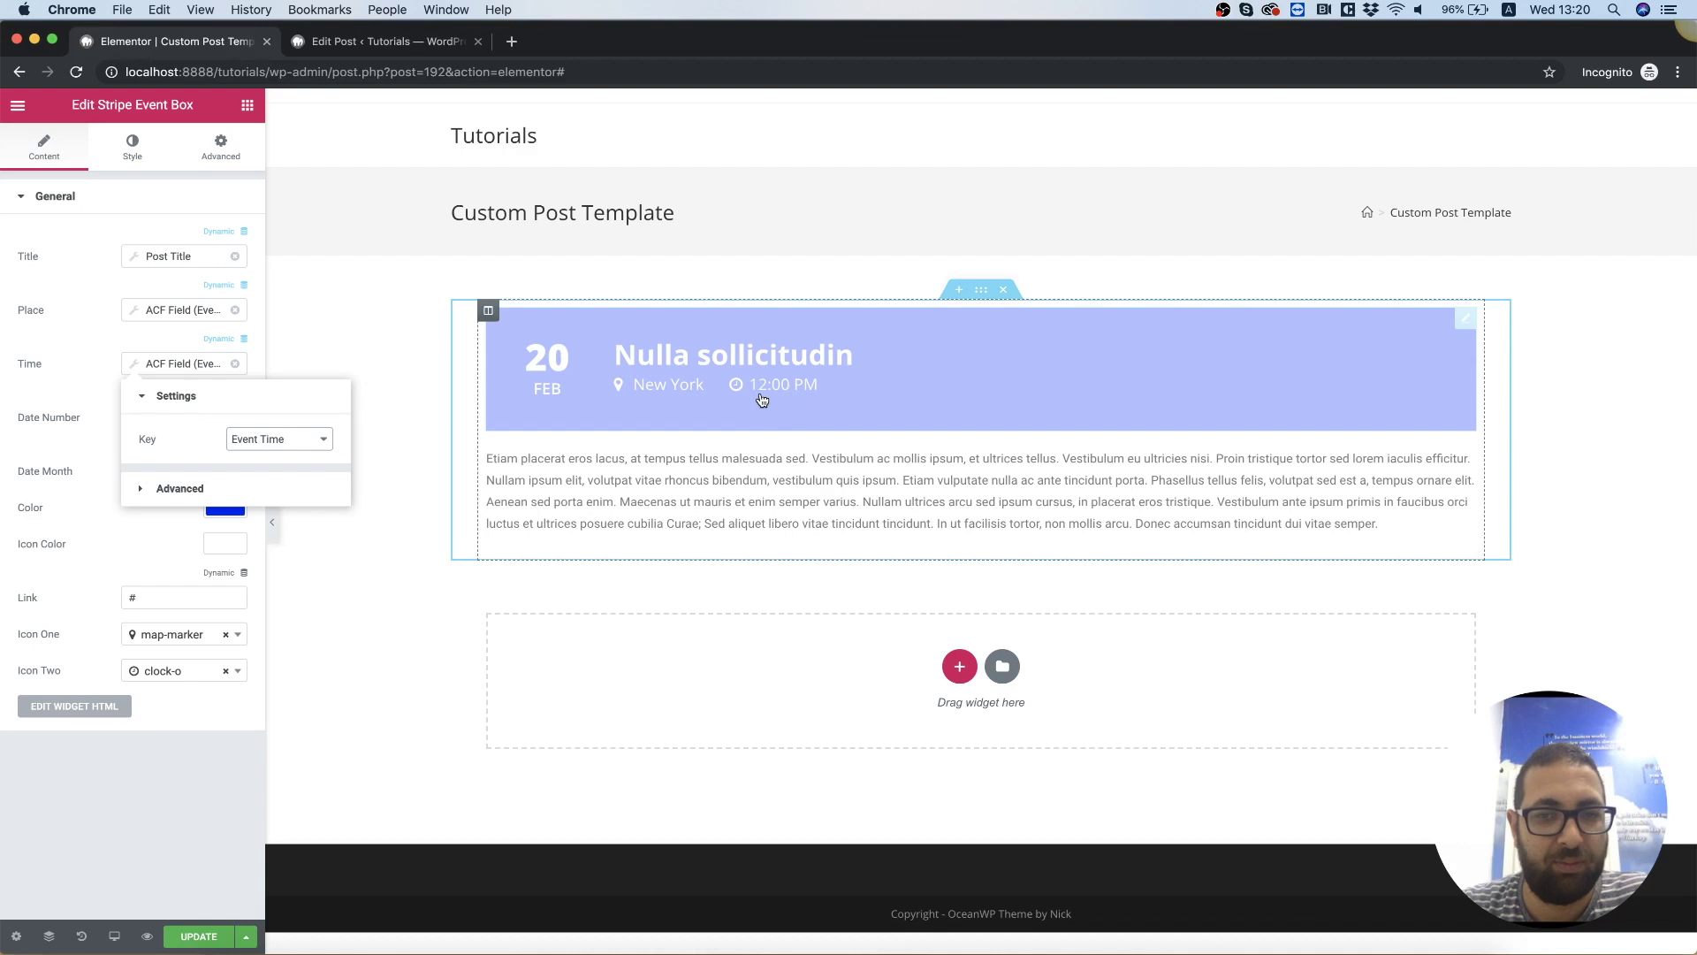
{"action": "left_click", "coordinate": [336, 346]}
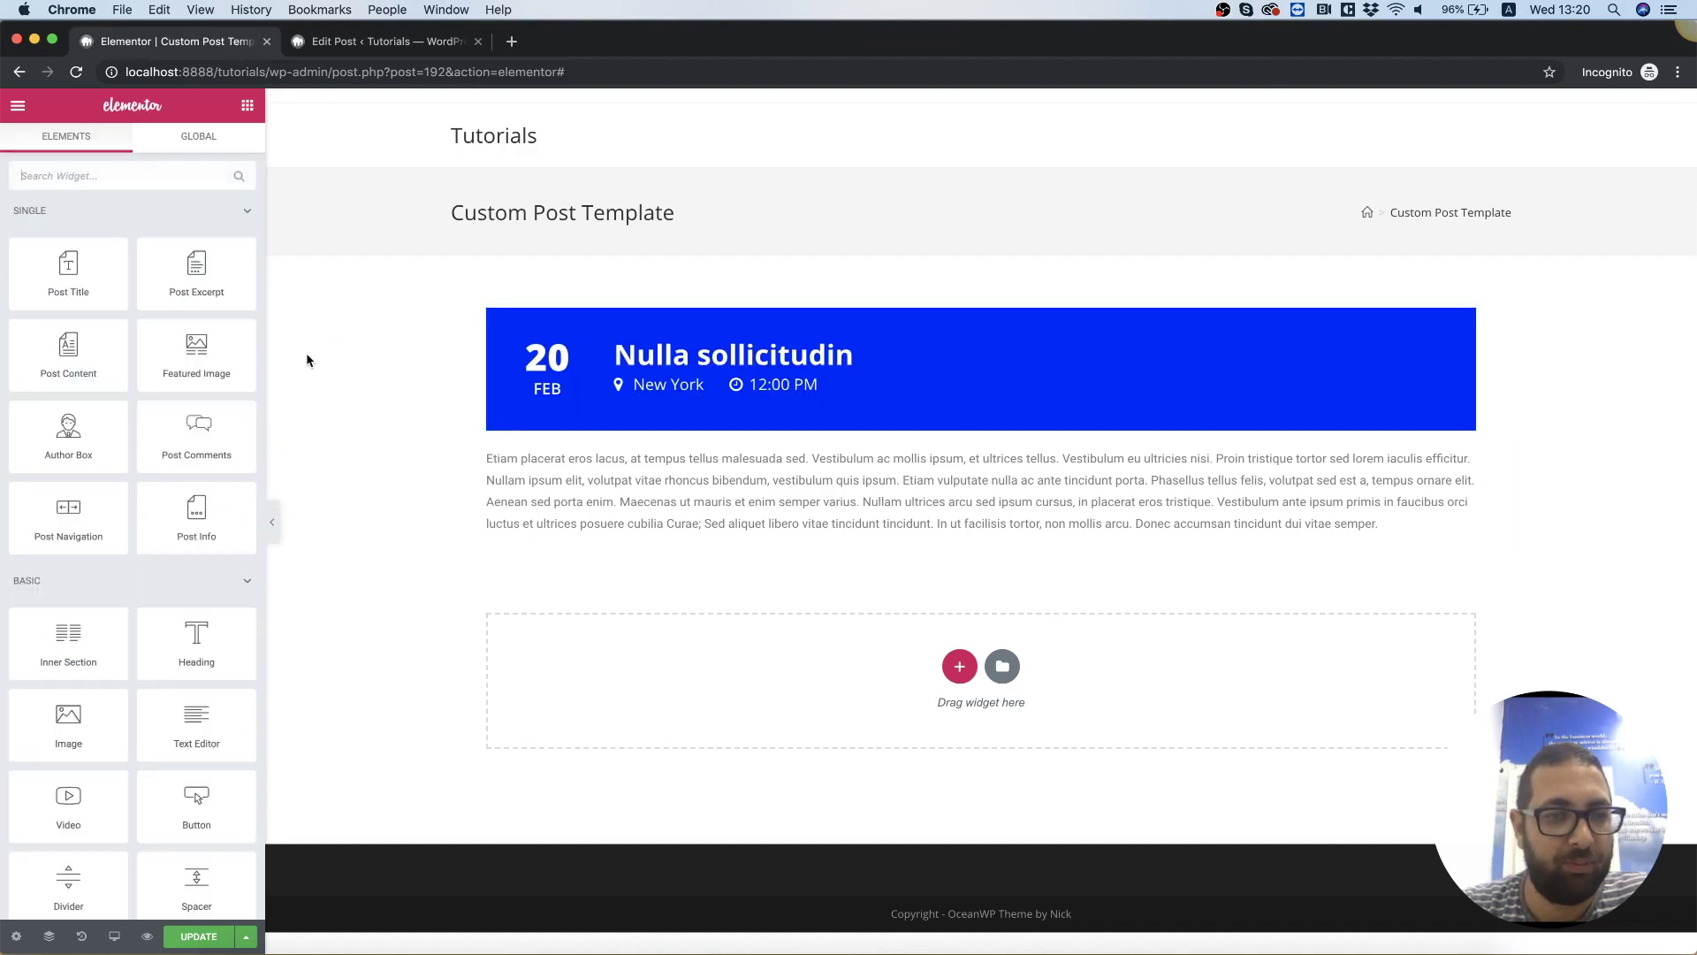
Set the event box's Date Number to the ACF Field 'Date Number', showing 15.
{"action": "left_click", "coordinate": [762, 367]}
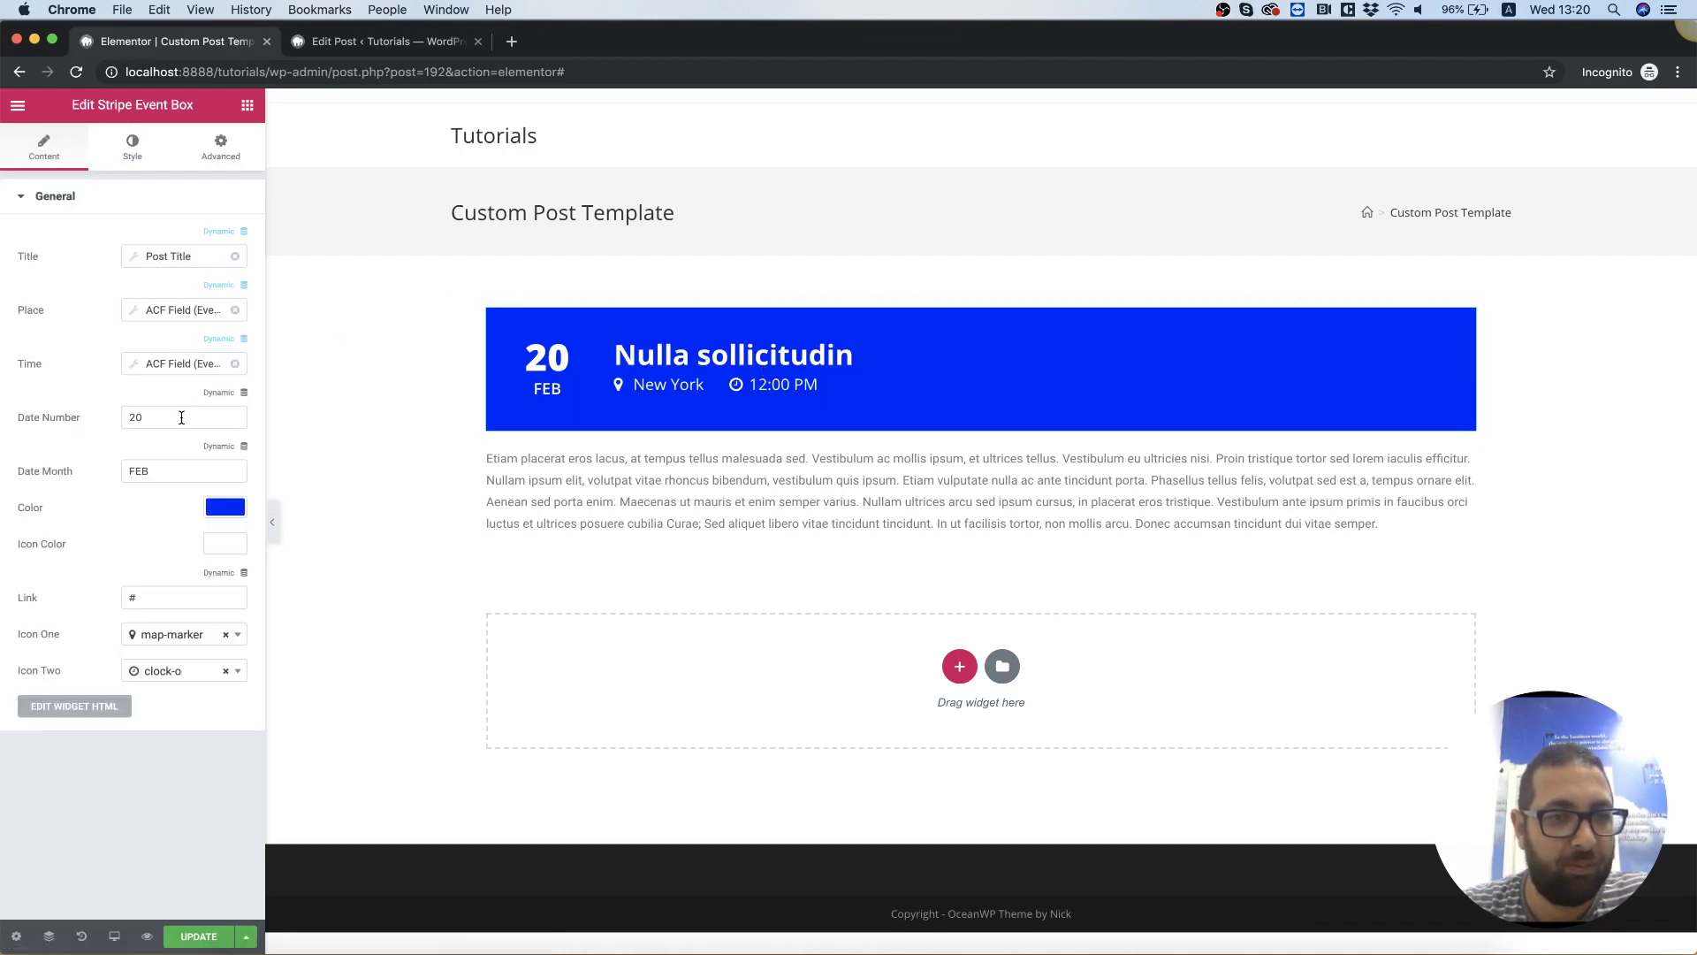
{"action": "left_click", "coordinate": [241, 398]}
{"action": "scroll", "coordinate": [151, 522], "scroll_direction": "down", "scroll_amount": 5}
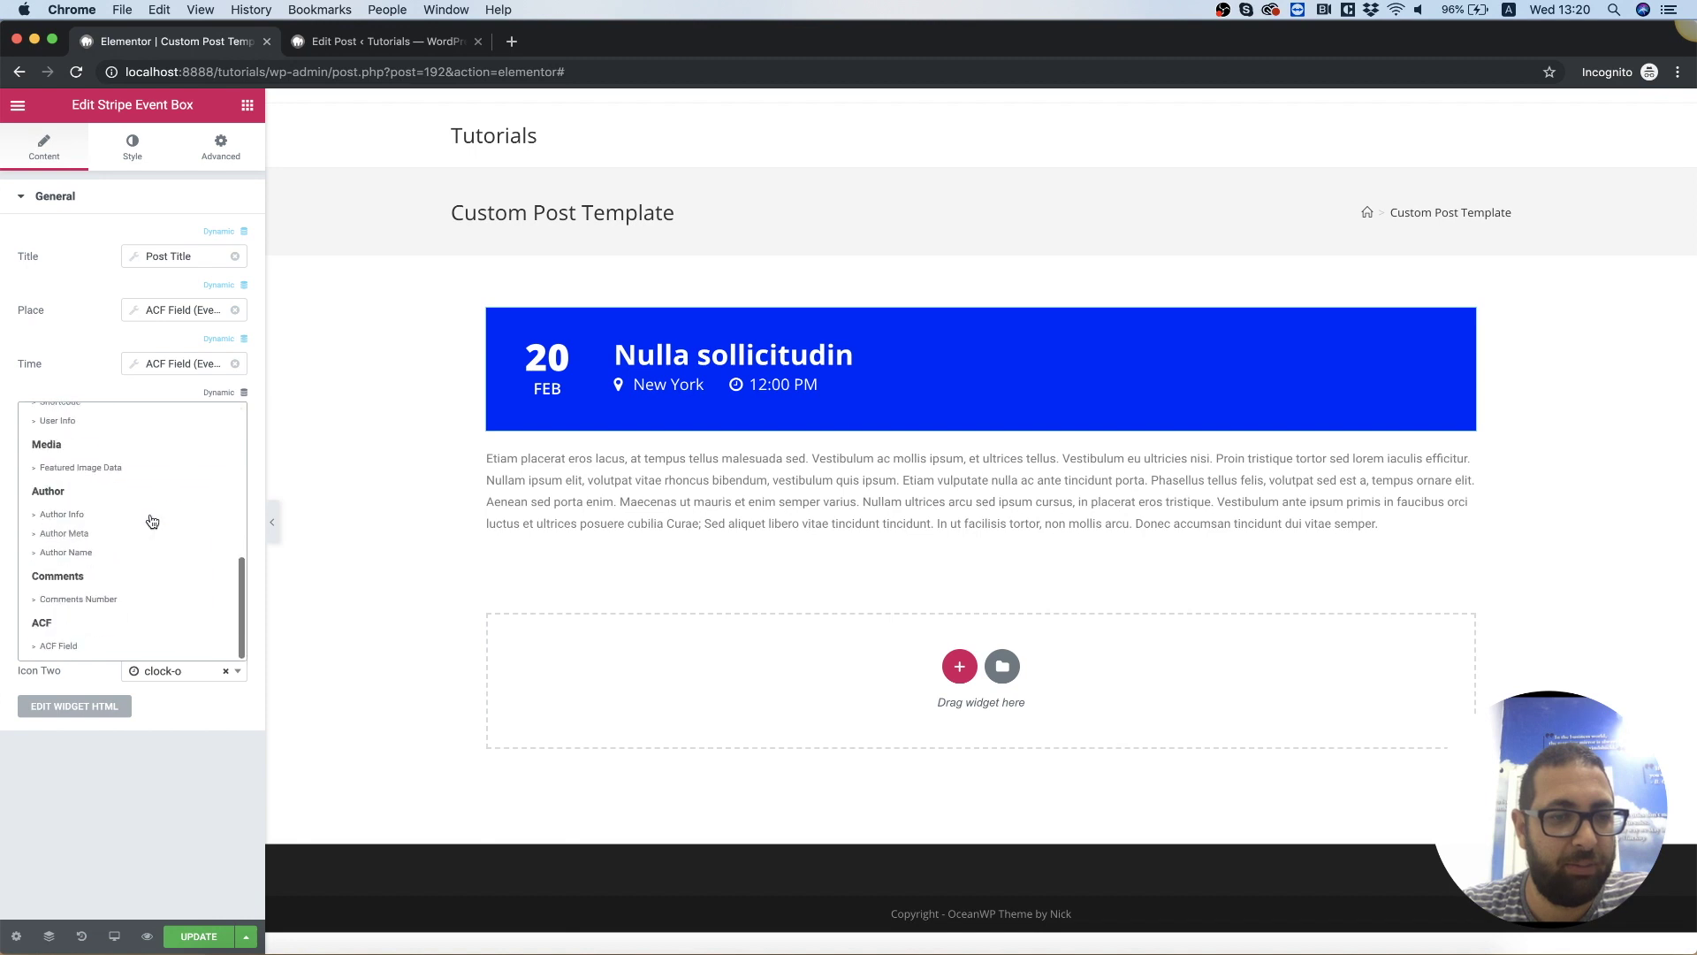
{"action": "left_click", "coordinate": [58, 646]}
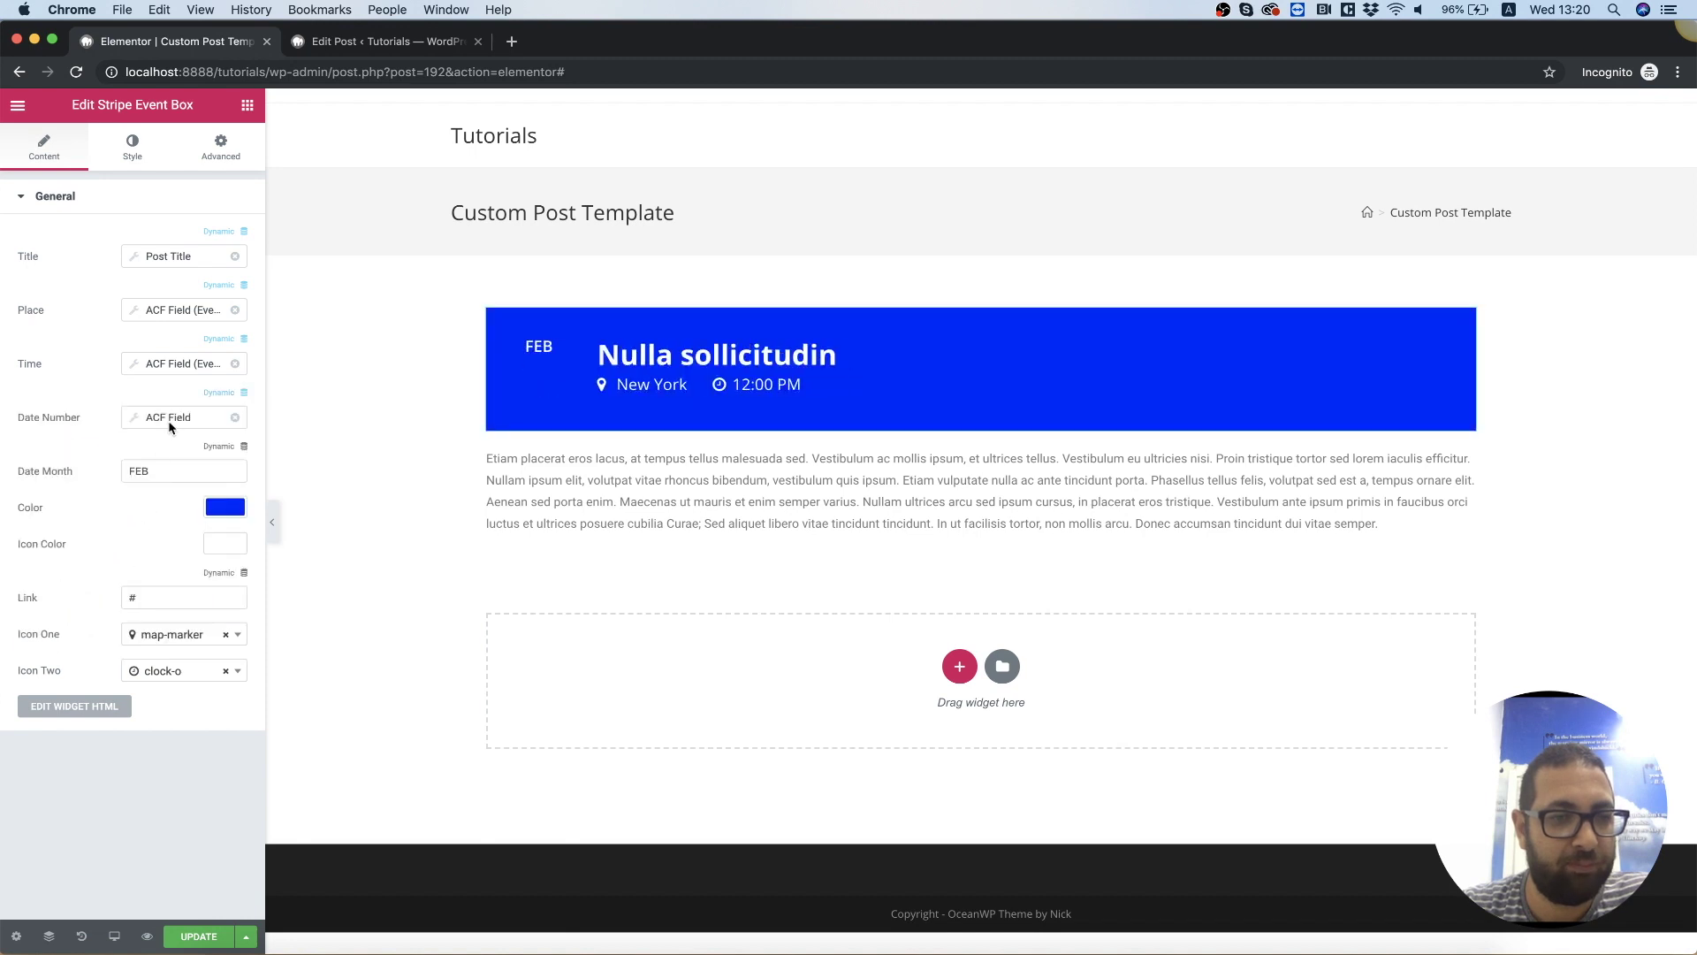
{"action": "left_click", "coordinate": [170, 417]}
{"action": "left_click", "coordinate": [228, 496]}
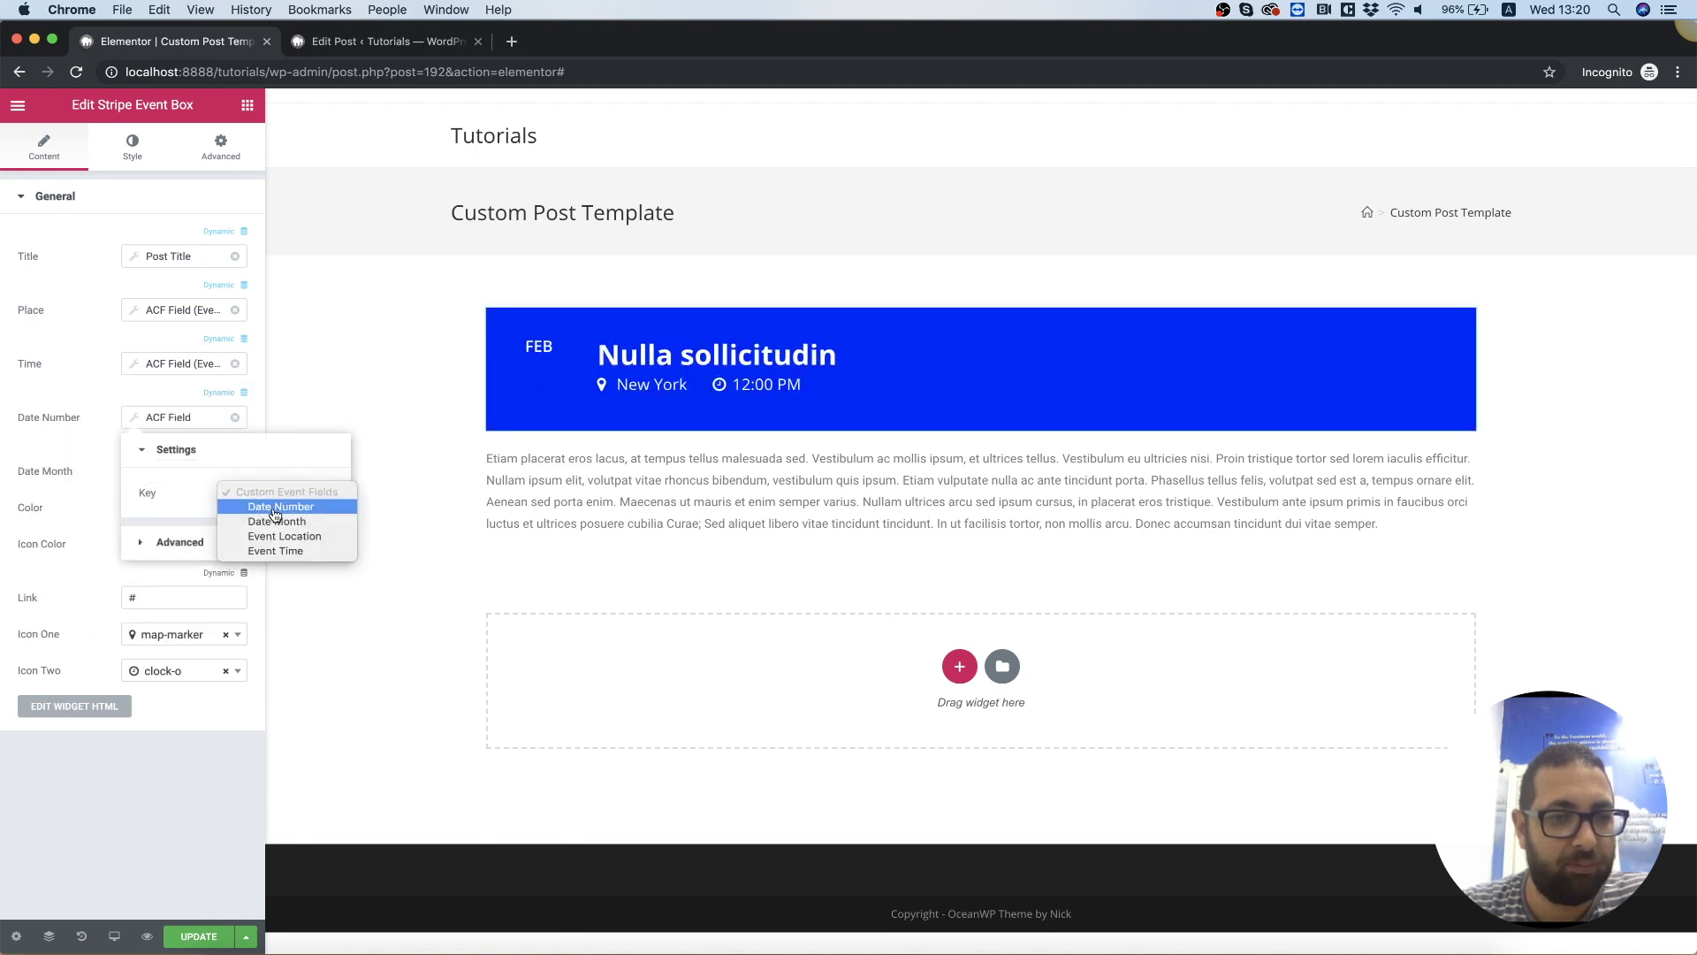
{"action": "left_click", "coordinate": [278, 512]}
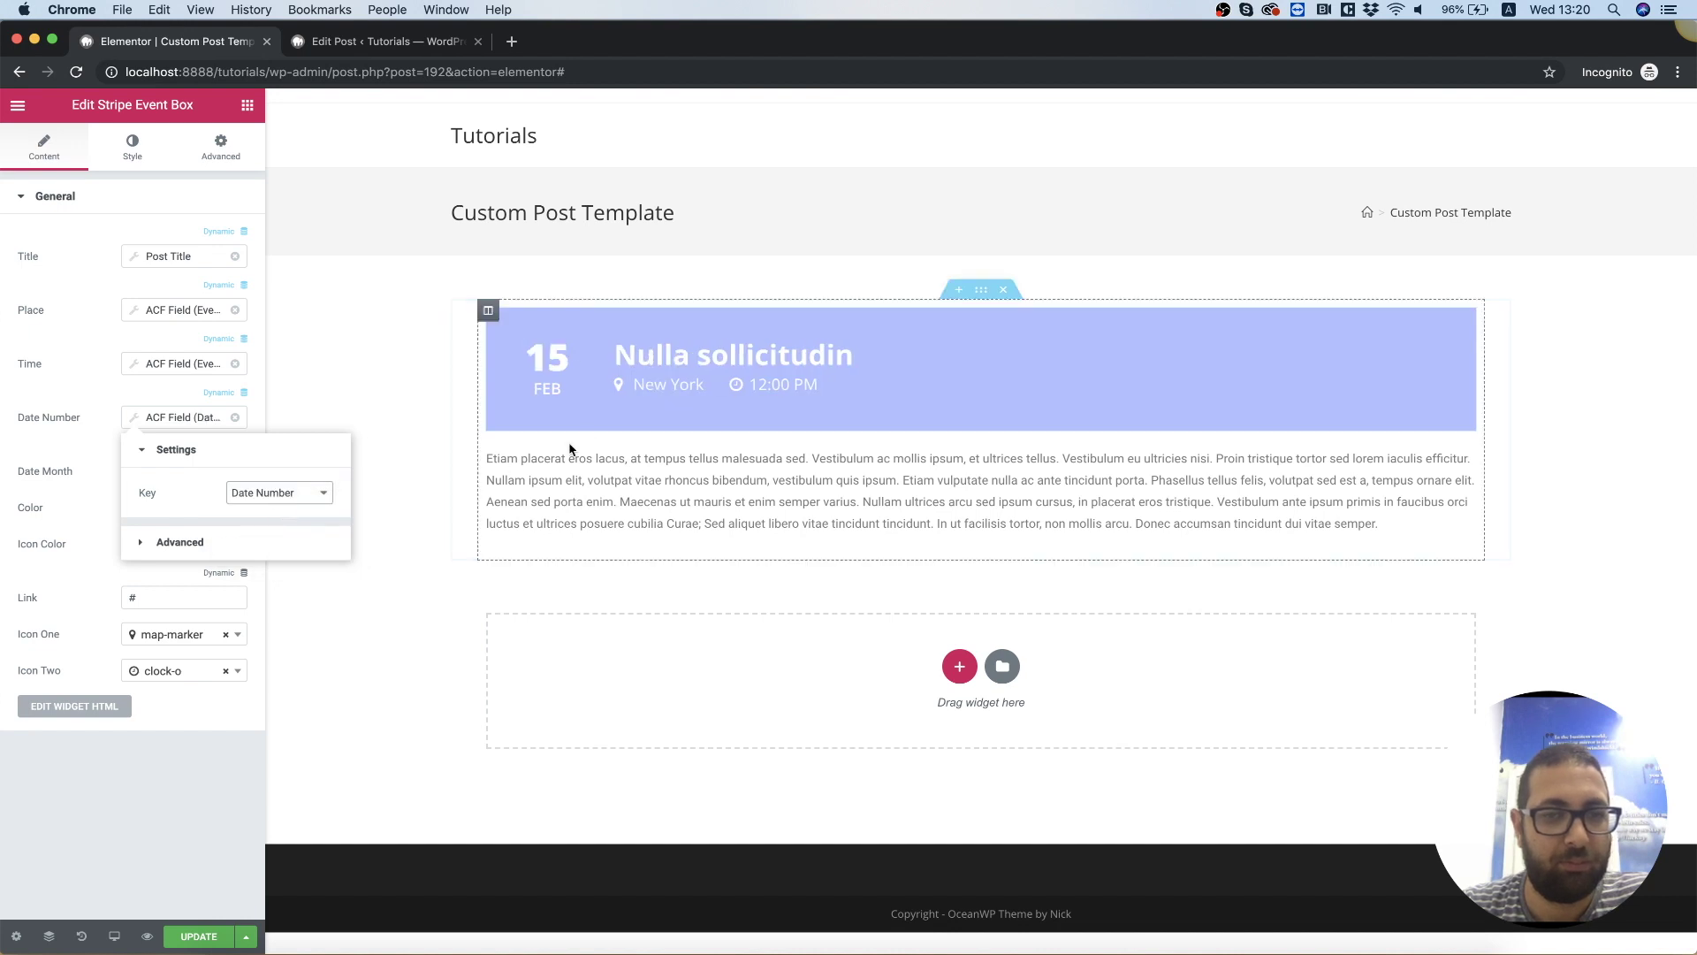
{"action": "left_click", "coordinate": [259, 417]}
Set the Date Month to the ACF Field 'Date Month', showing April.
{"action": "left_click", "coordinate": [231, 471]}
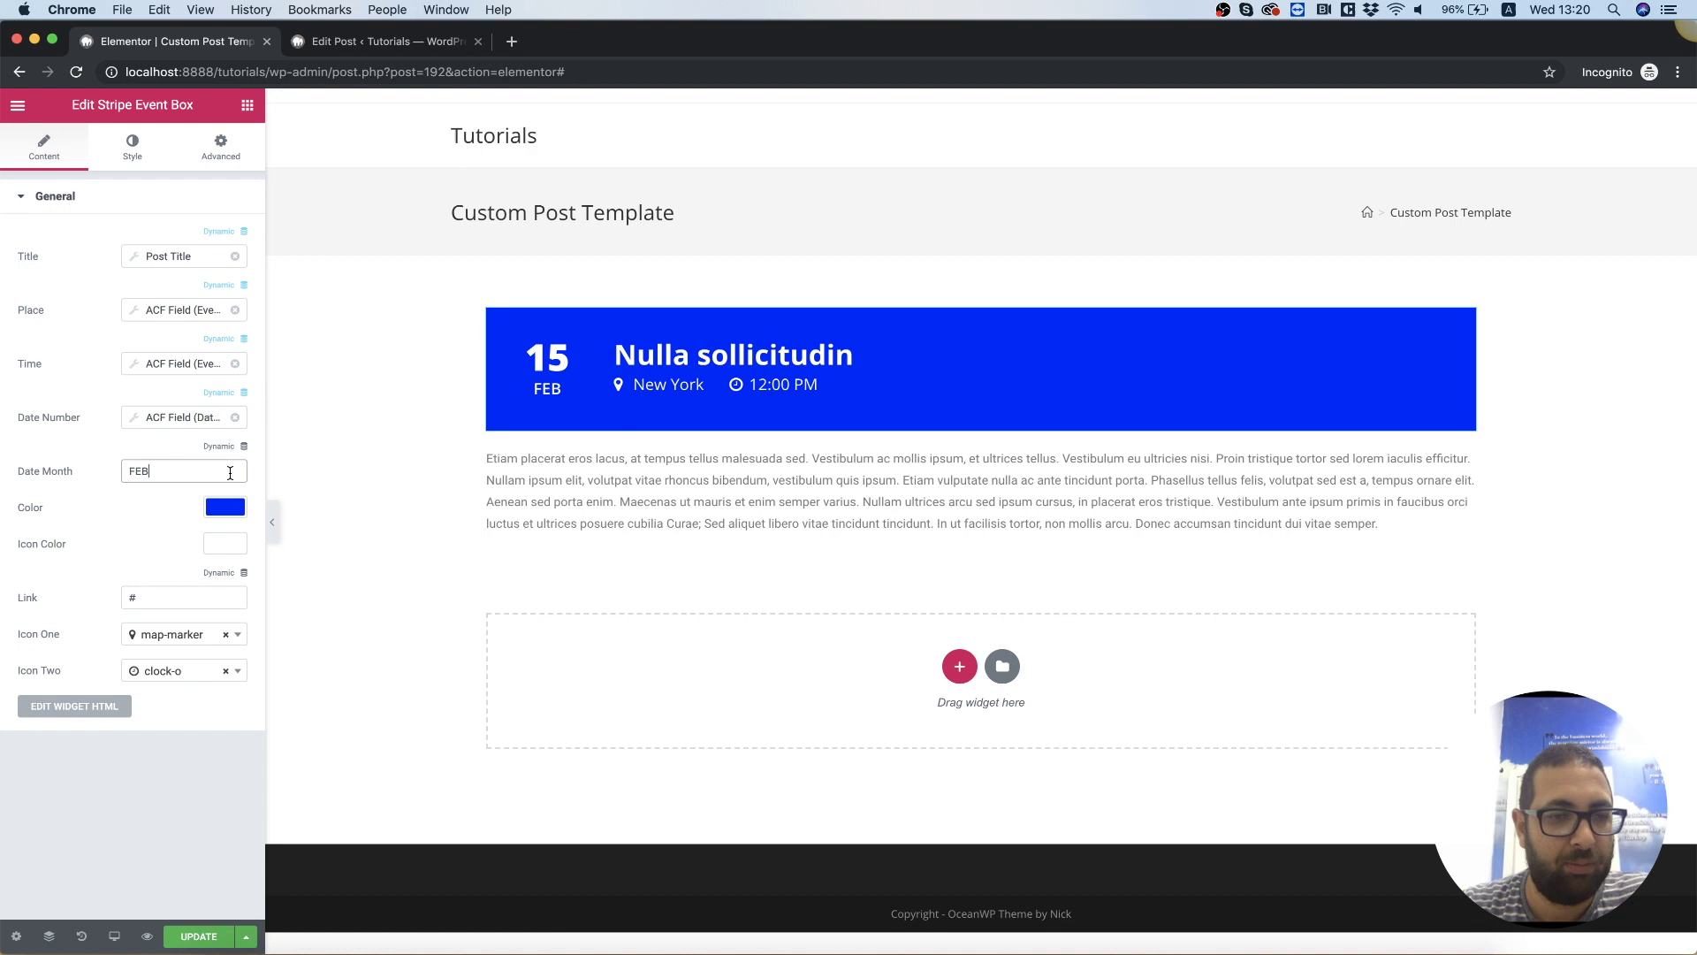
{"action": "left_click", "coordinate": [245, 448]}
{"action": "scroll", "coordinate": [160, 575], "scroll_direction": "down", "scroll_amount": 5}
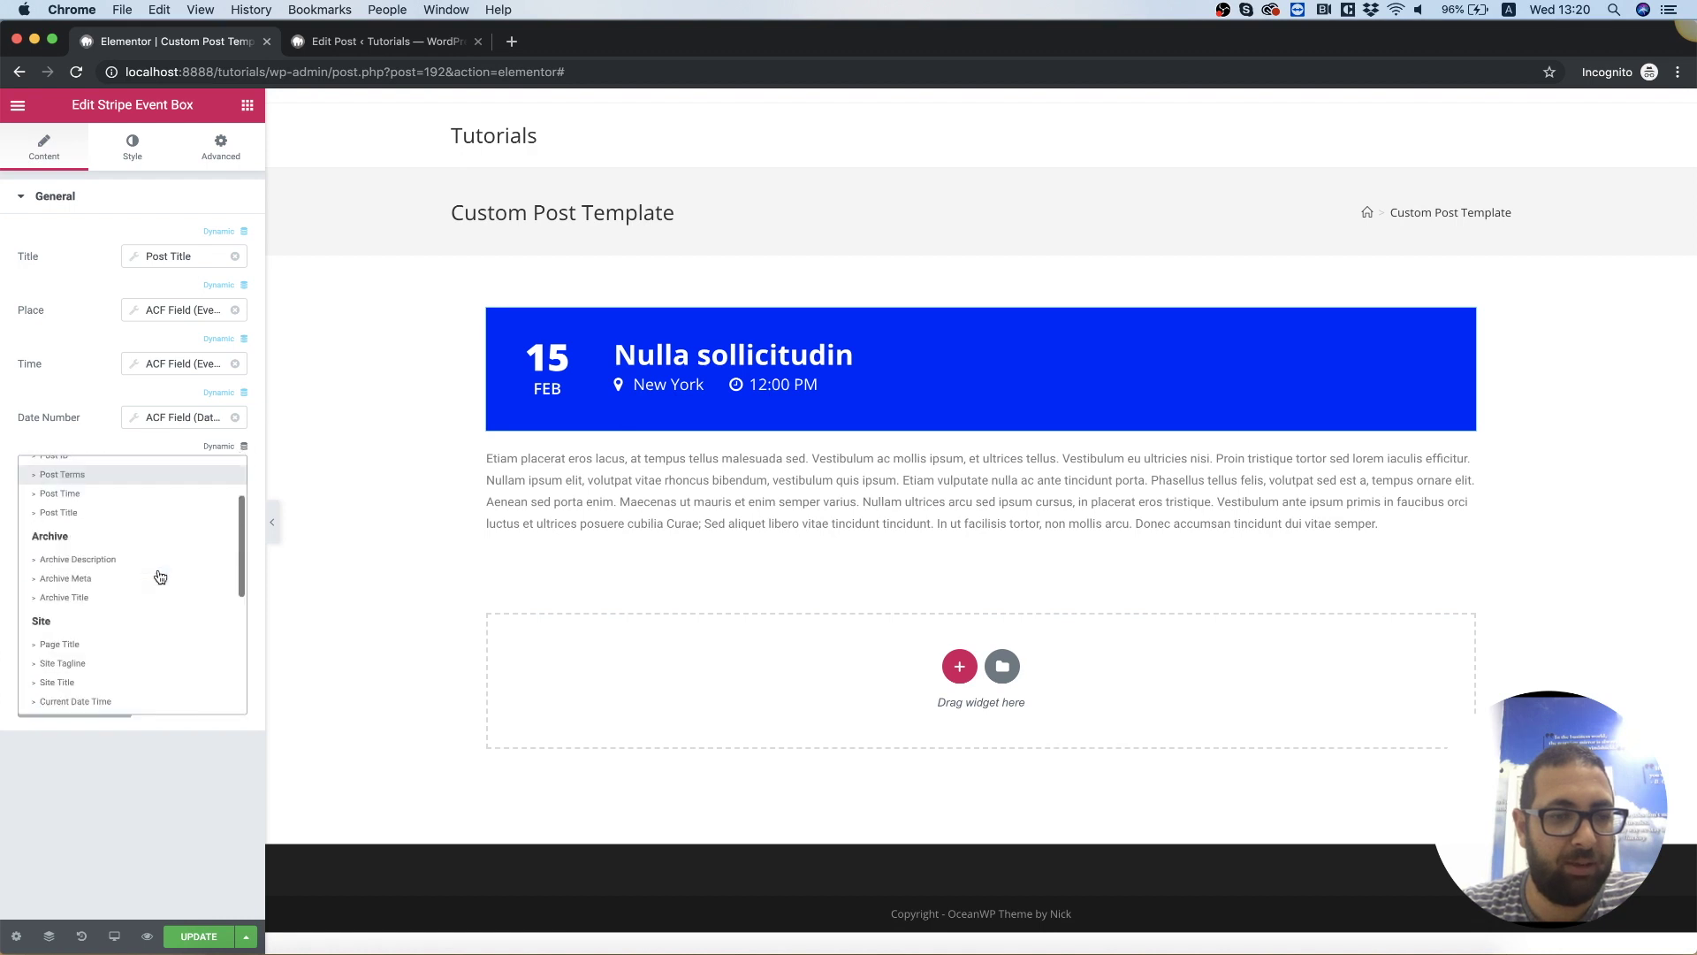
{"action": "left_click", "coordinate": [103, 700]}
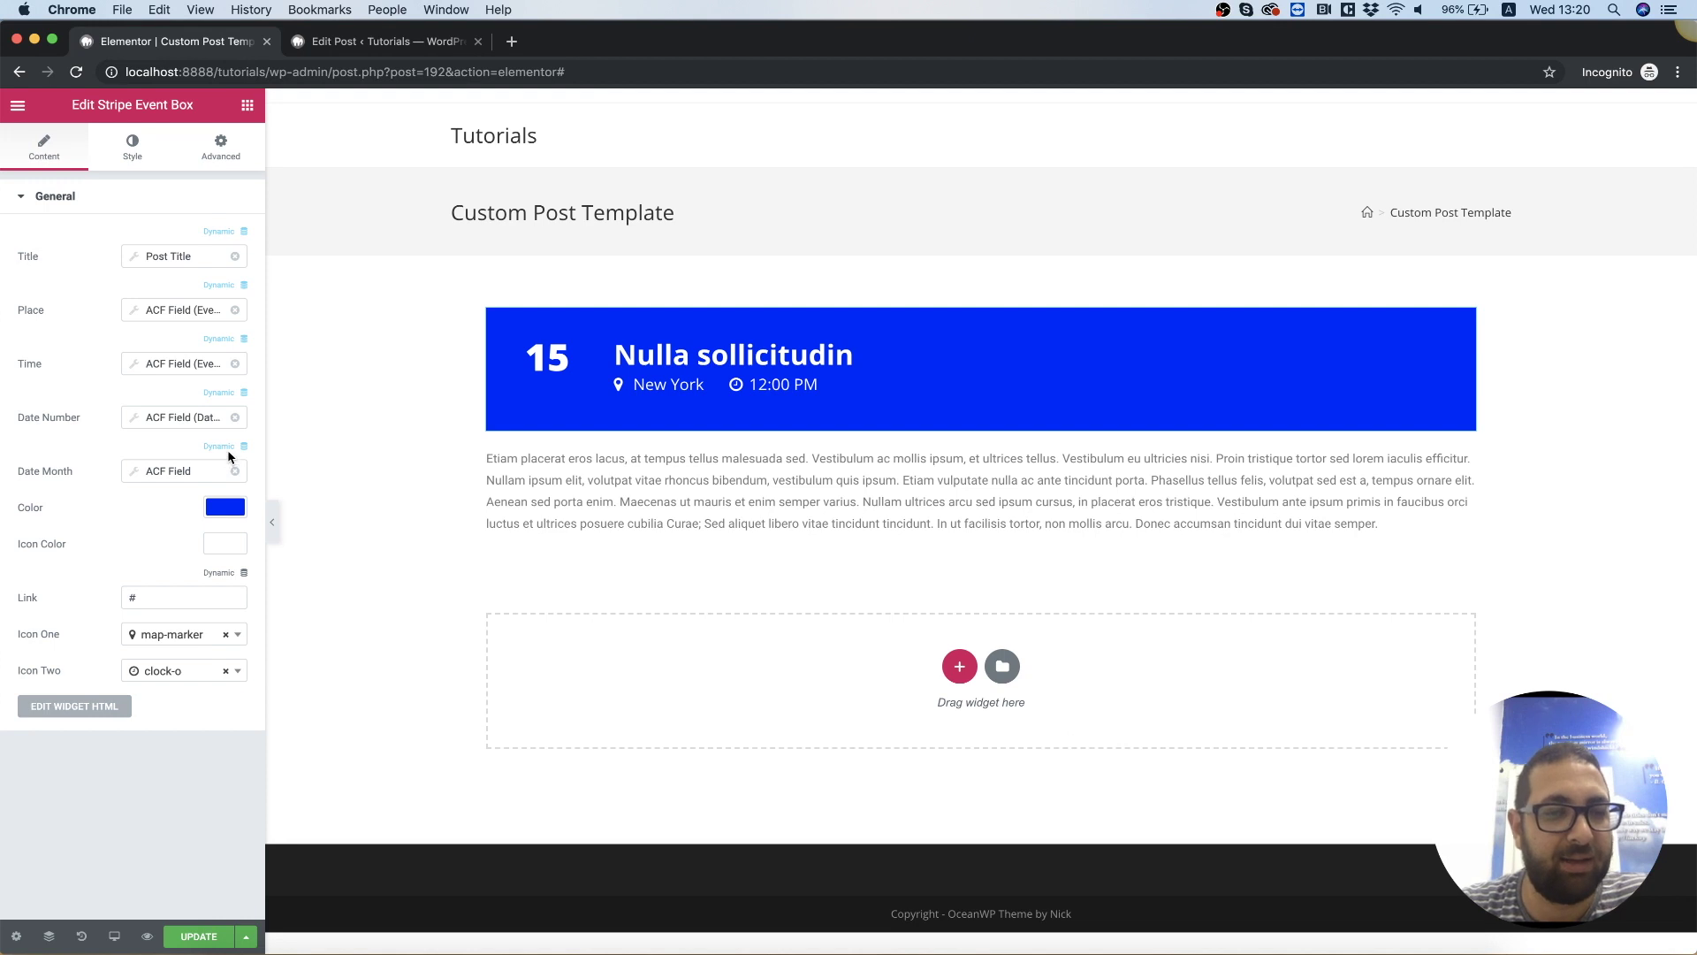
{"action": "left_click", "coordinate": [222, 468]}
{"action": "left_click", "coordinate": [263, 555]}
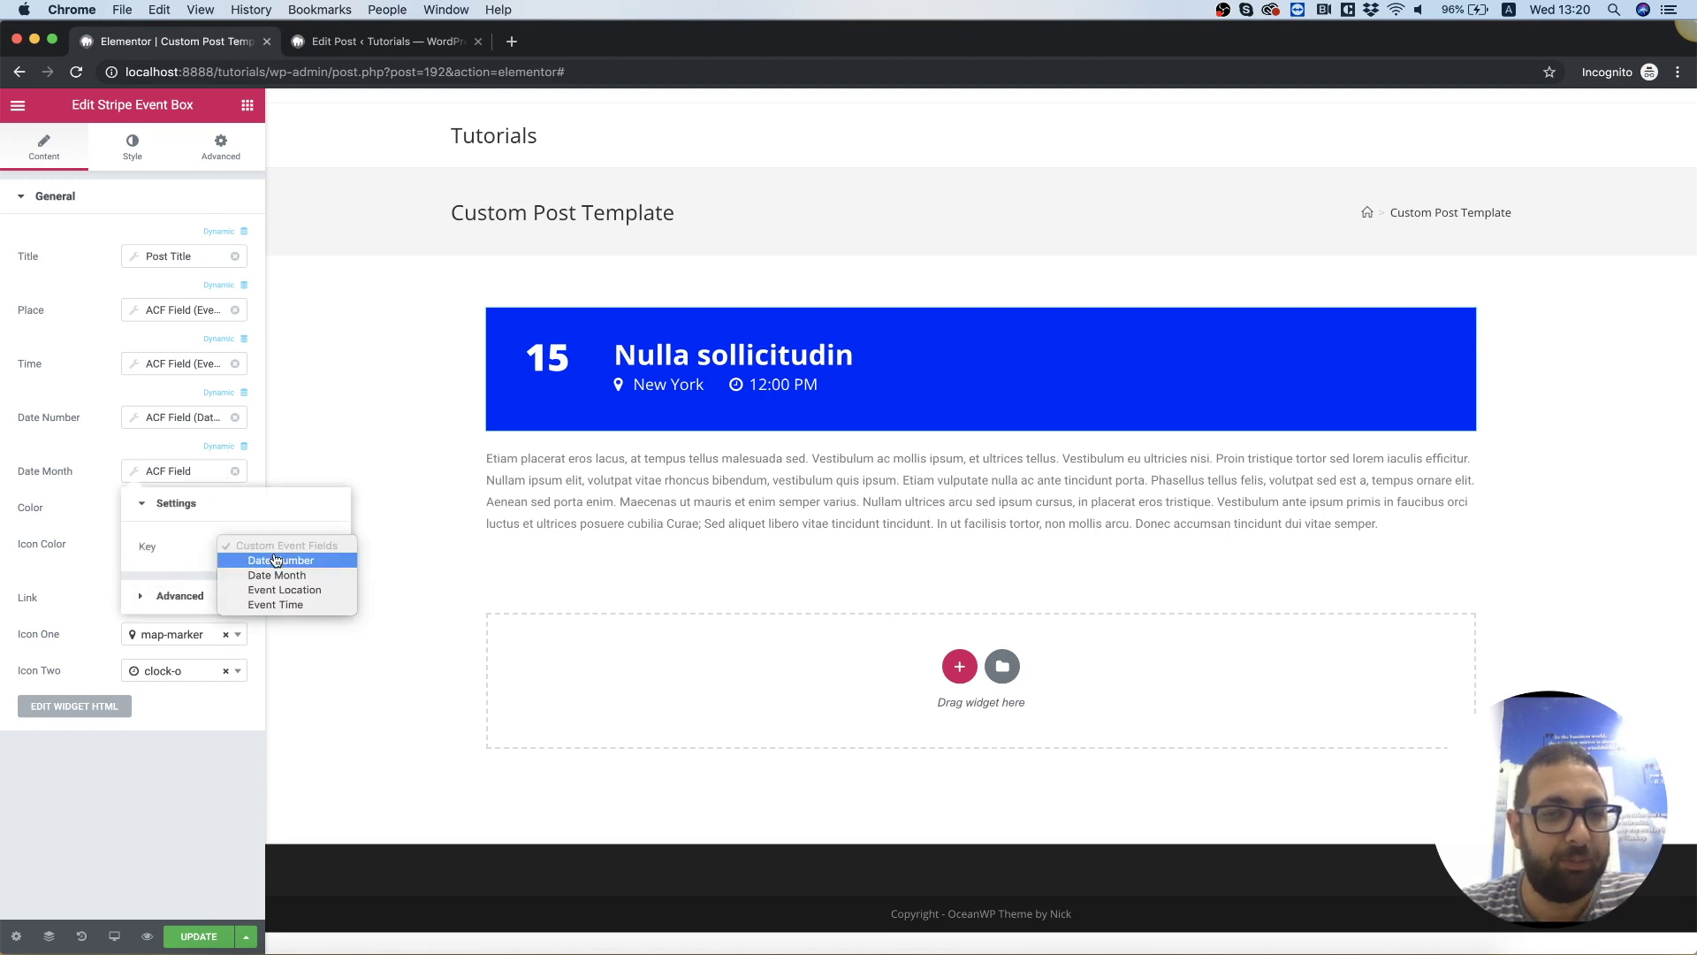
{"action": "left_click", "coordinate": [282, 575]}
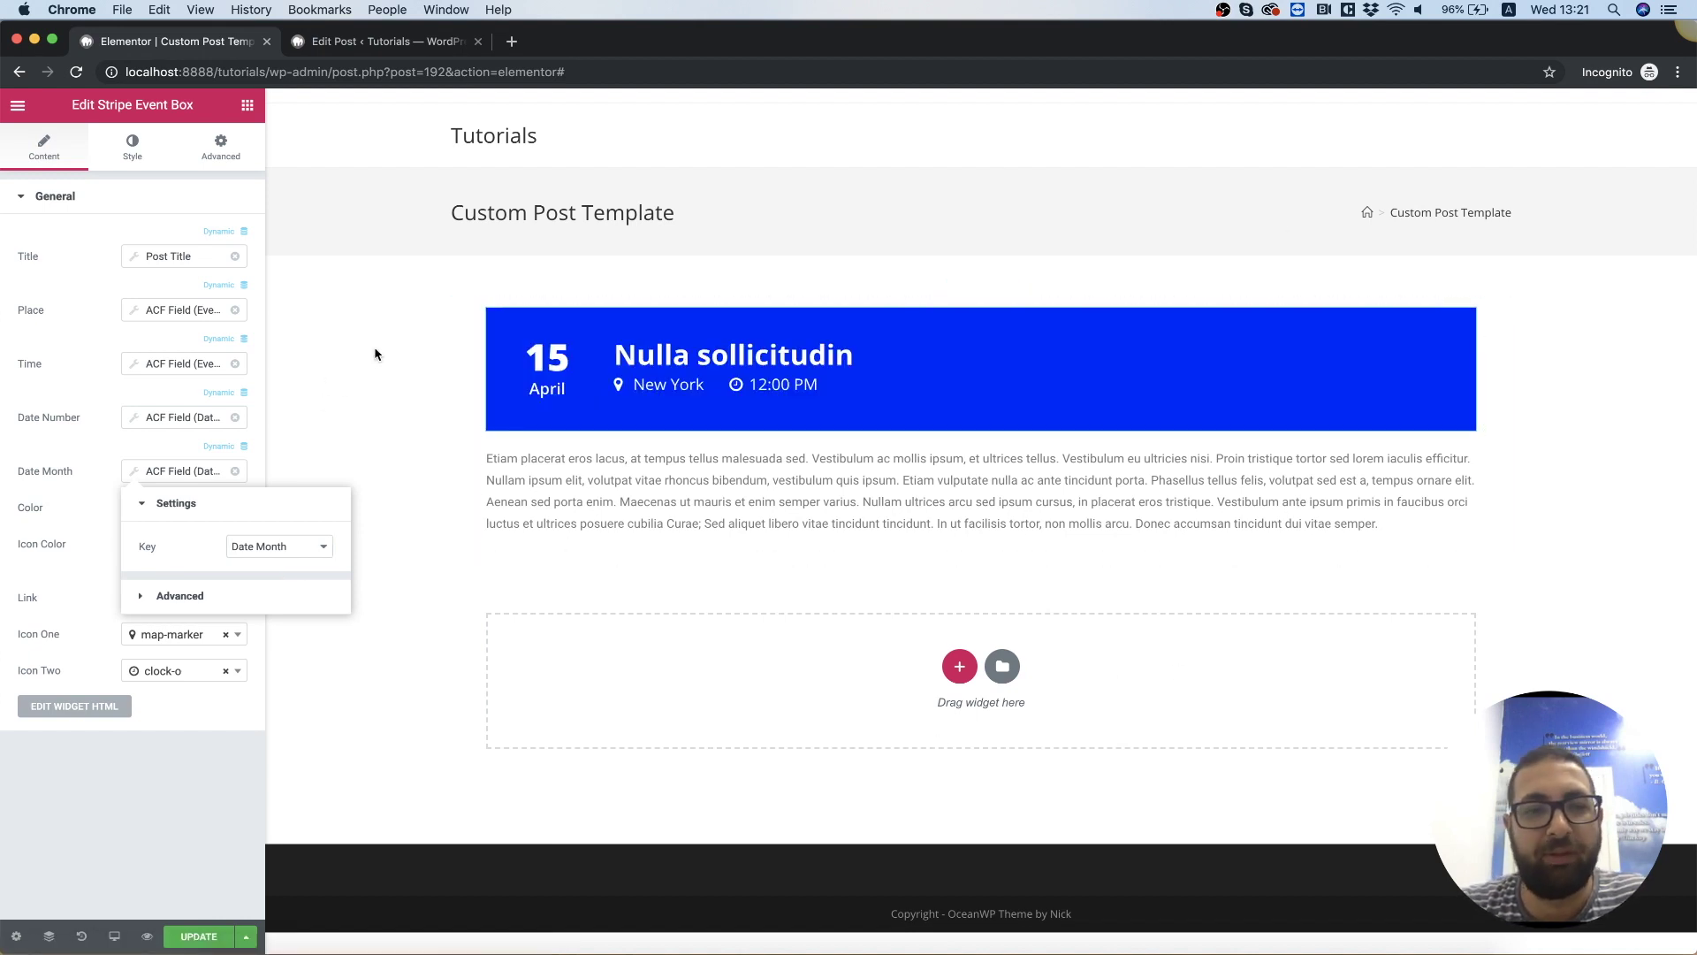
{"action": "left_click", "coordinate": [413, 379]}
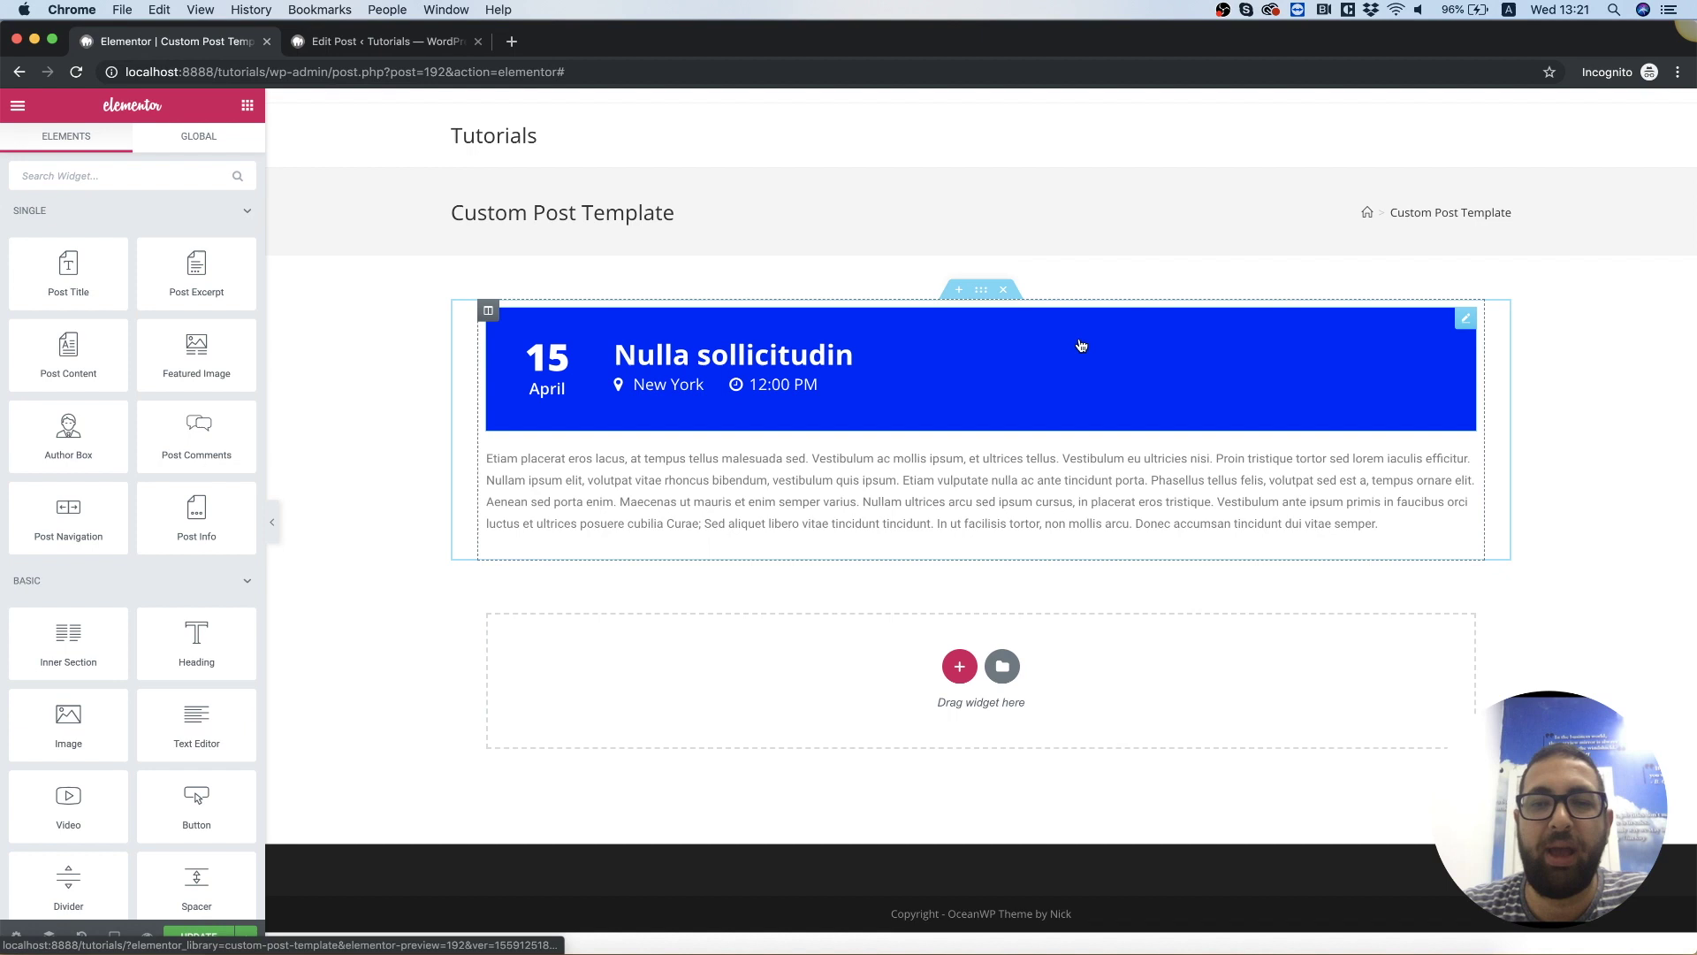